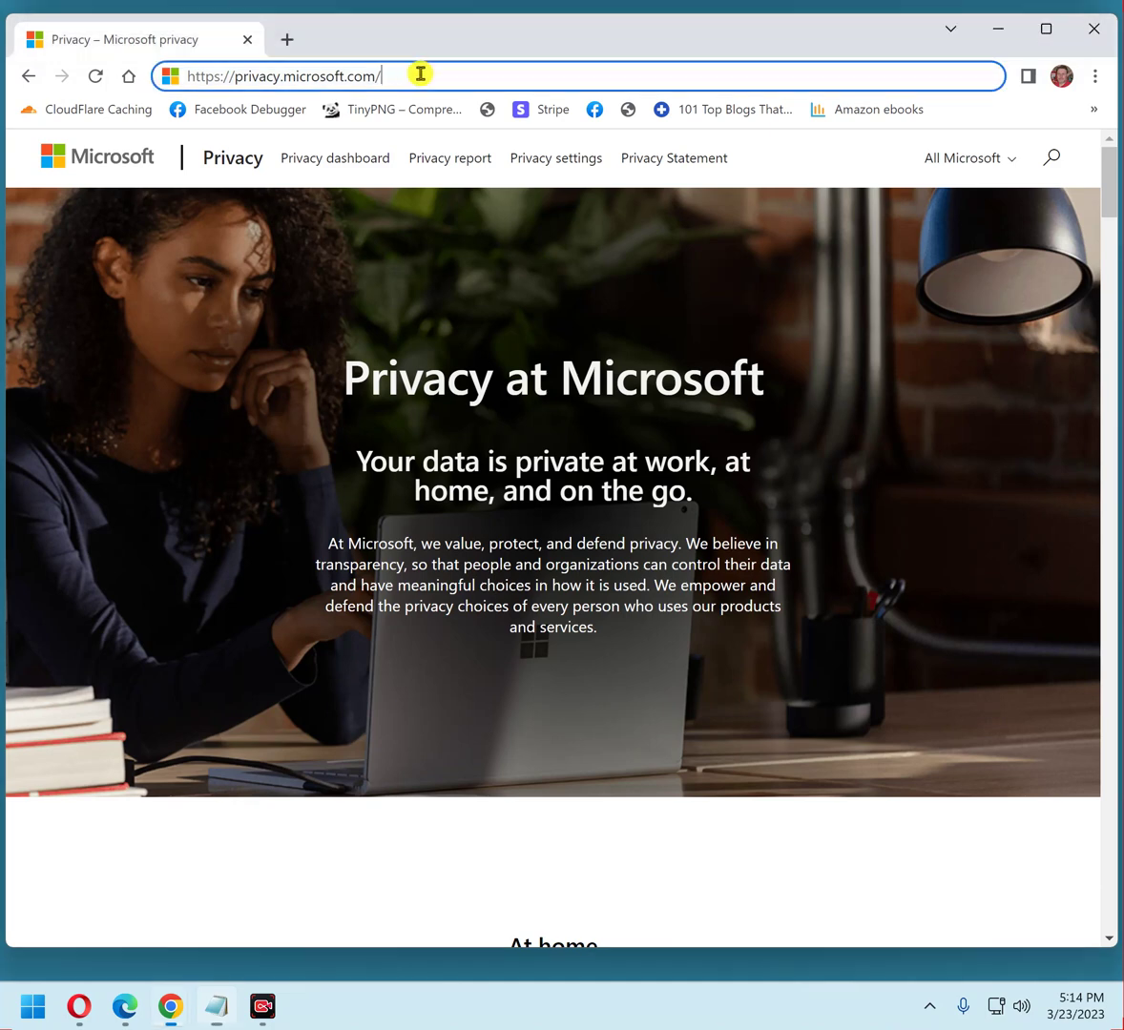
drag(419, 74, 236, 84)
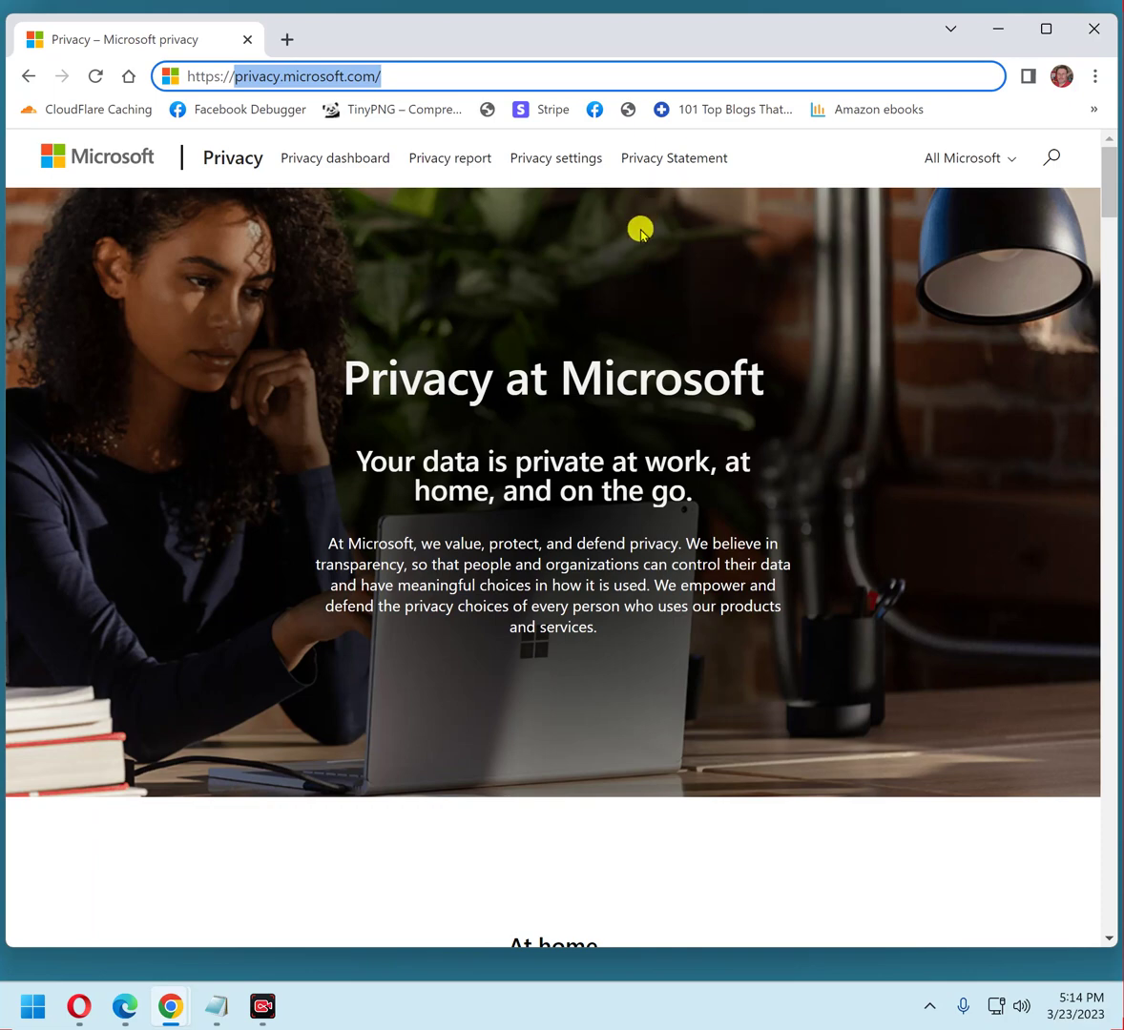
scroll(550, 429, down, 5)
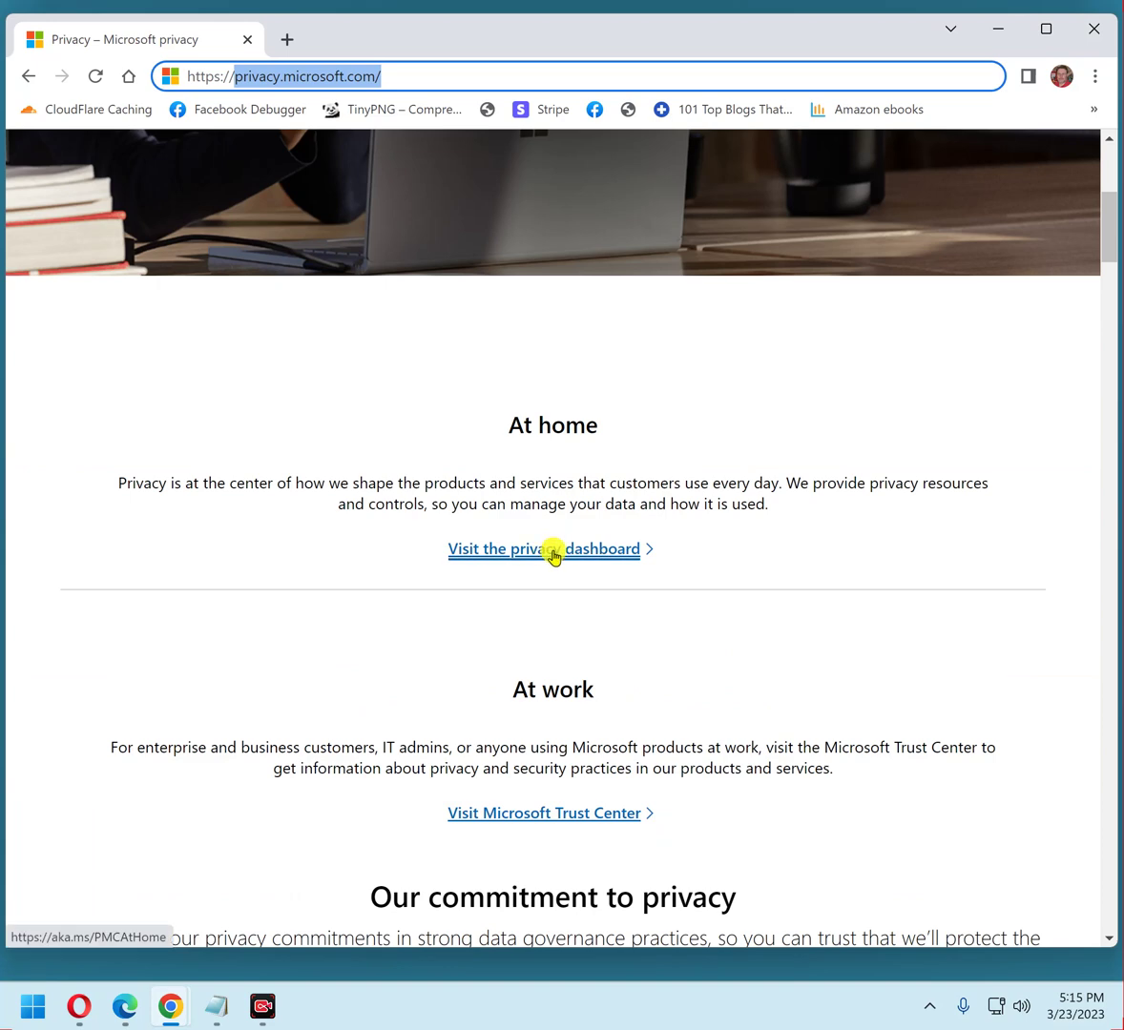
- Open the account privacy dashboard and scroll to the Manage your activity data categories
click(550, 555)
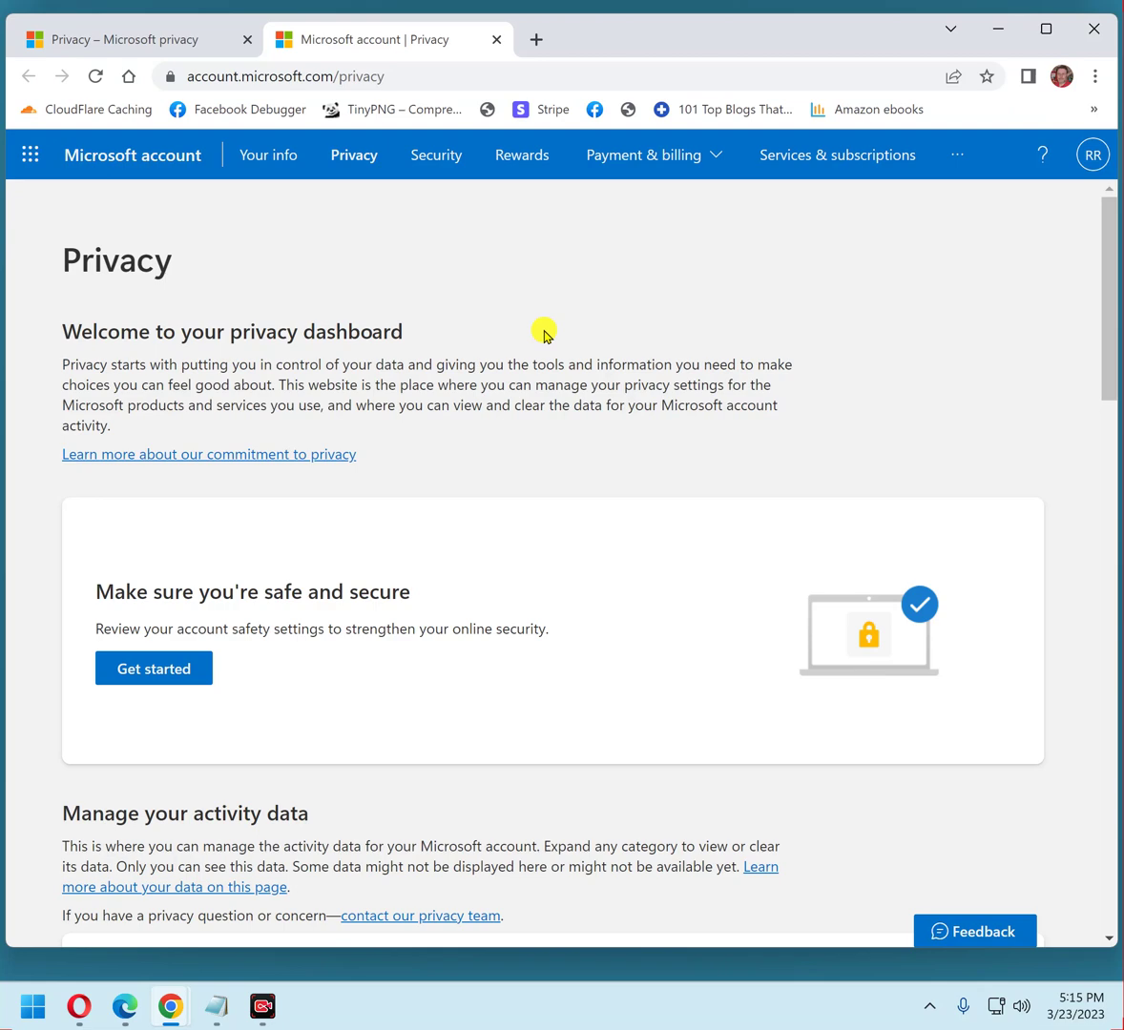
scroll(551, 321, down, 2)
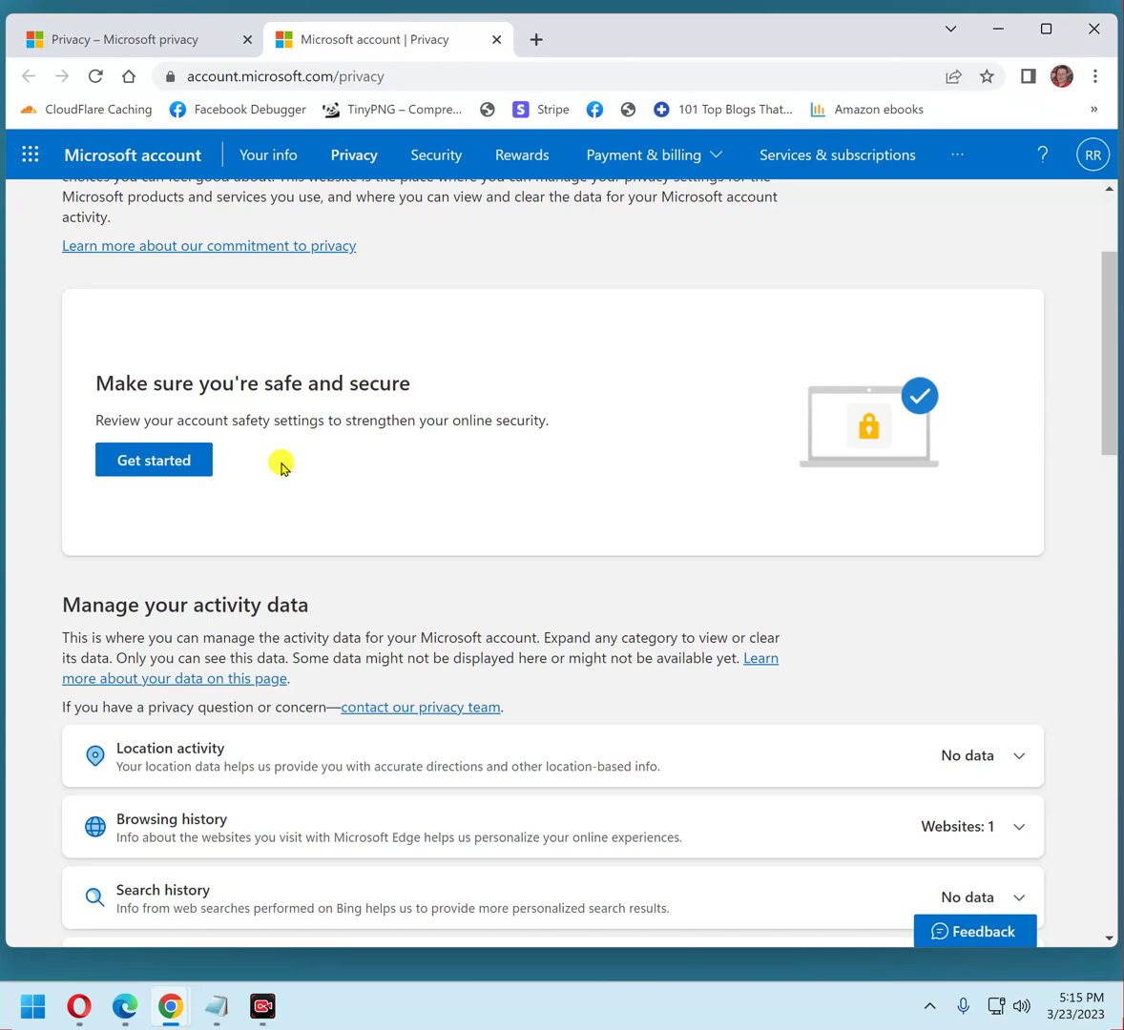
scroll(600, 504, down, 2)
scroll(601, 503, down, 2)
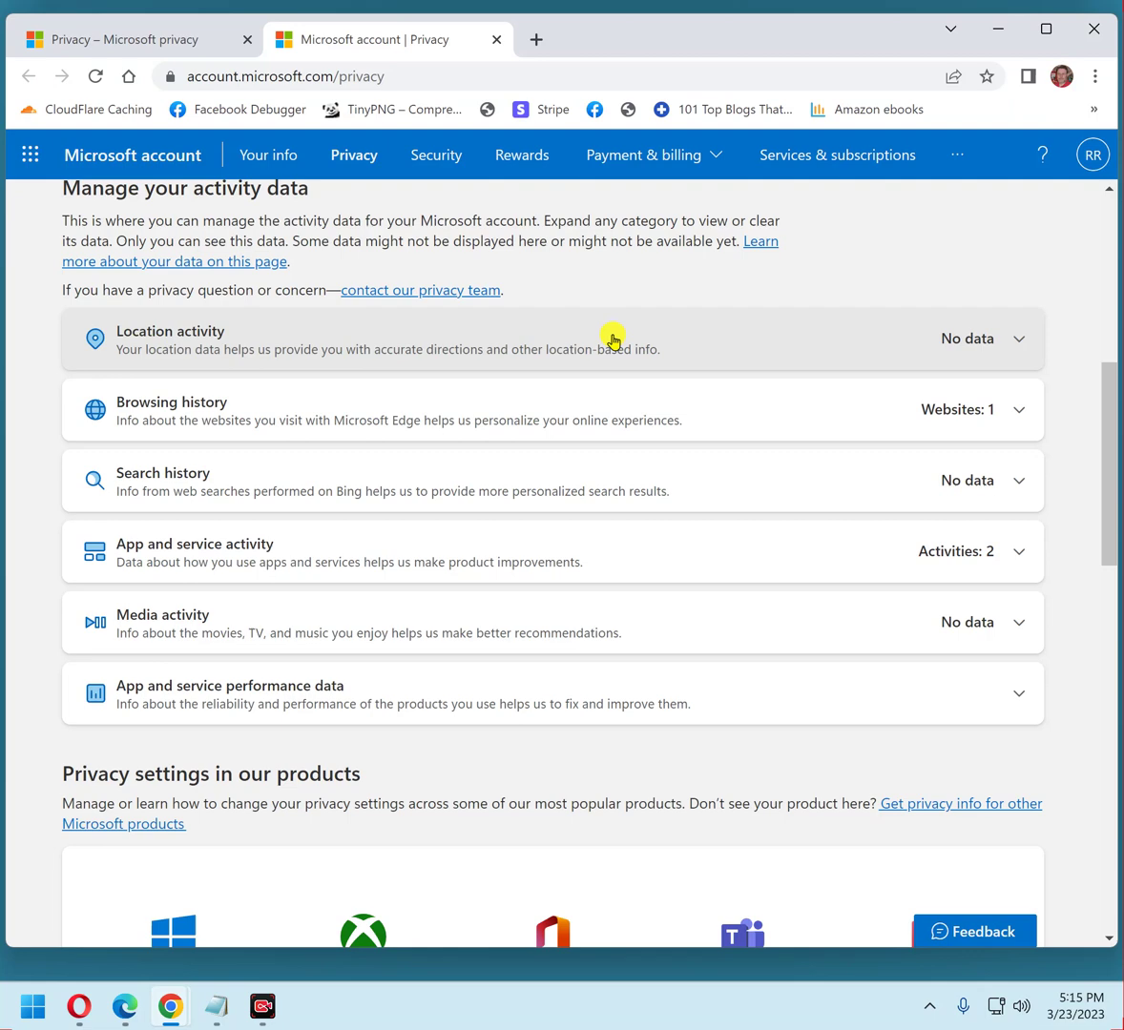
- Expand Location activity (no data) and Browsing history, showing the single ntp.msn.com visit
click(468, 342)
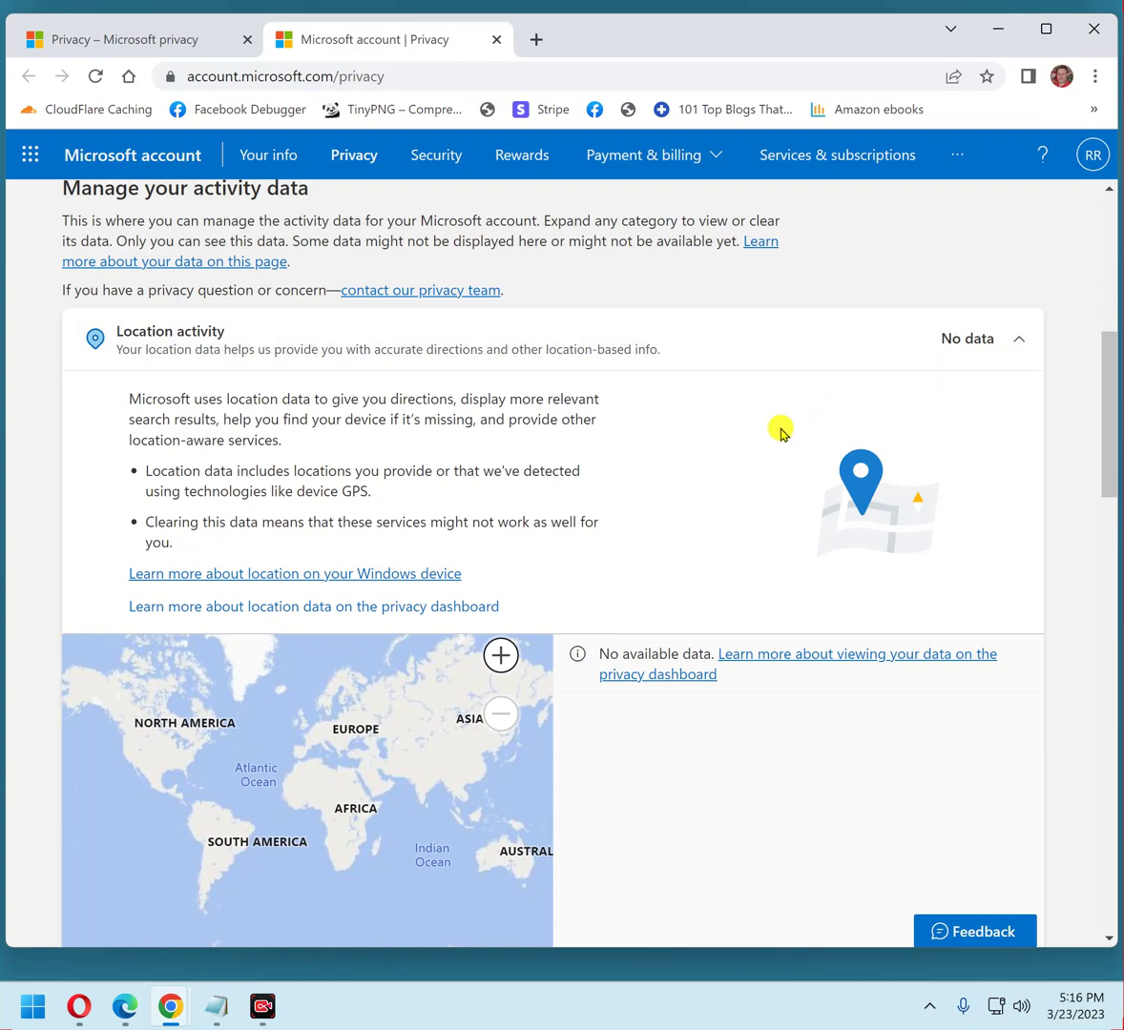
scroll(730, 508, down, 6)
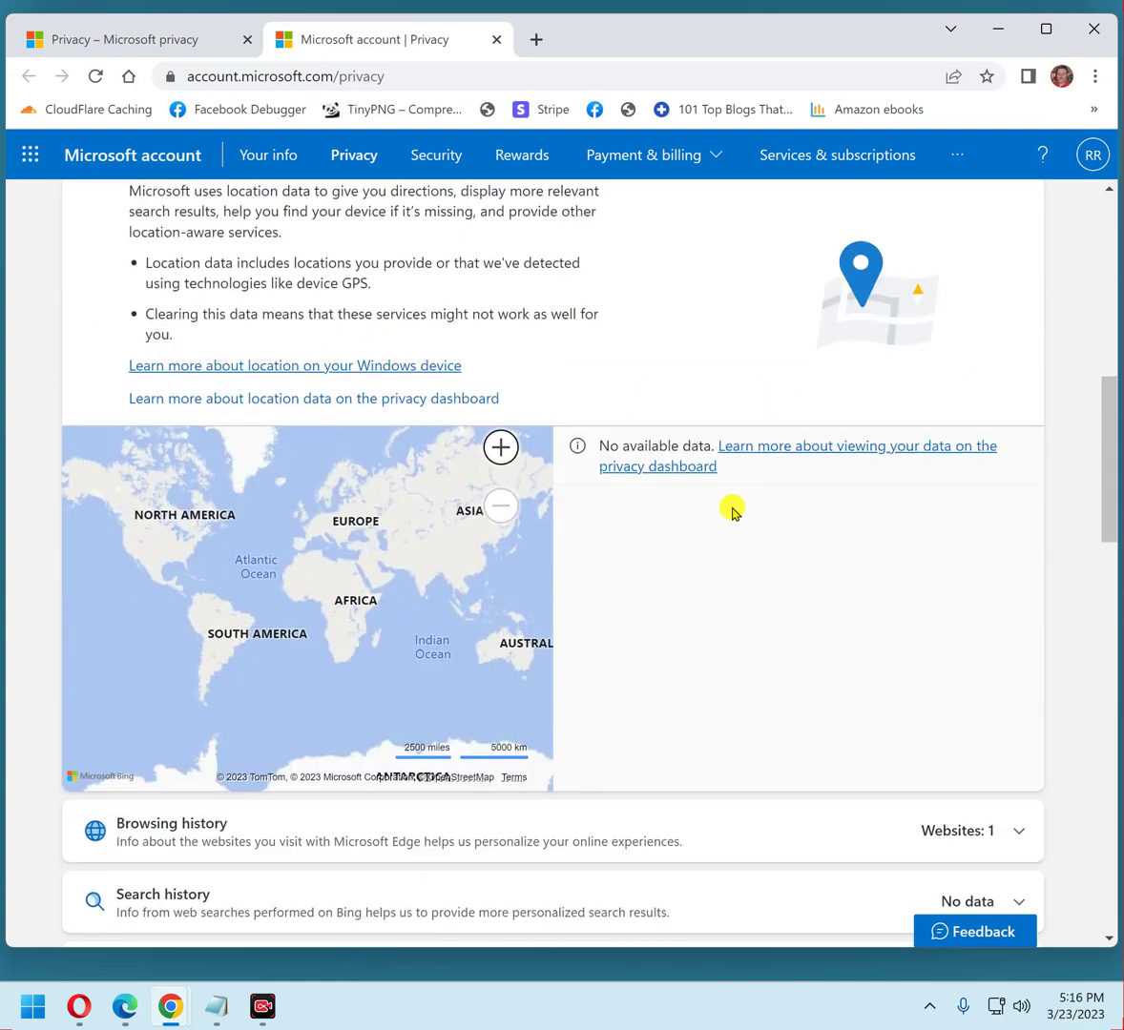
scroll(511, 354, down, 1)
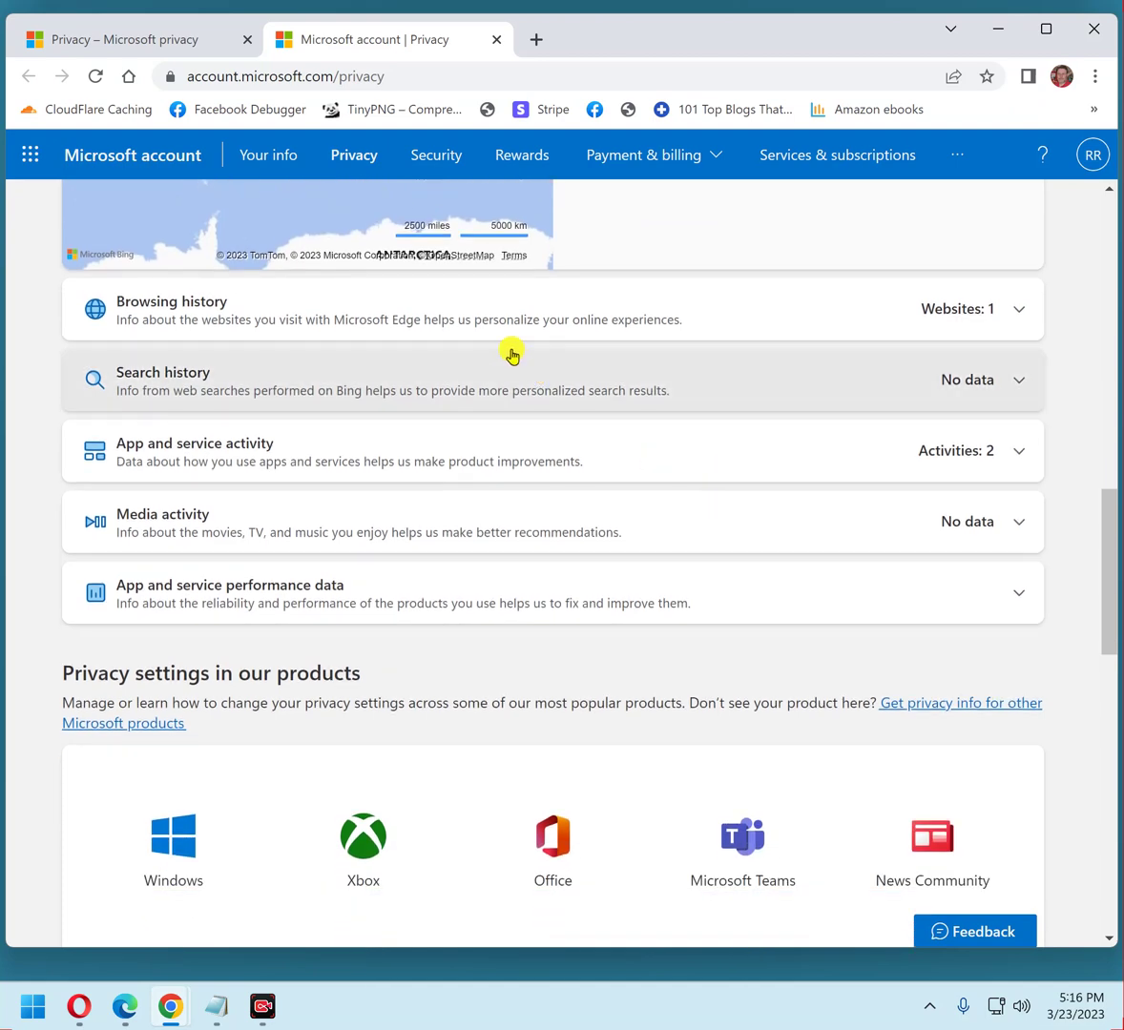
click(447, 303)
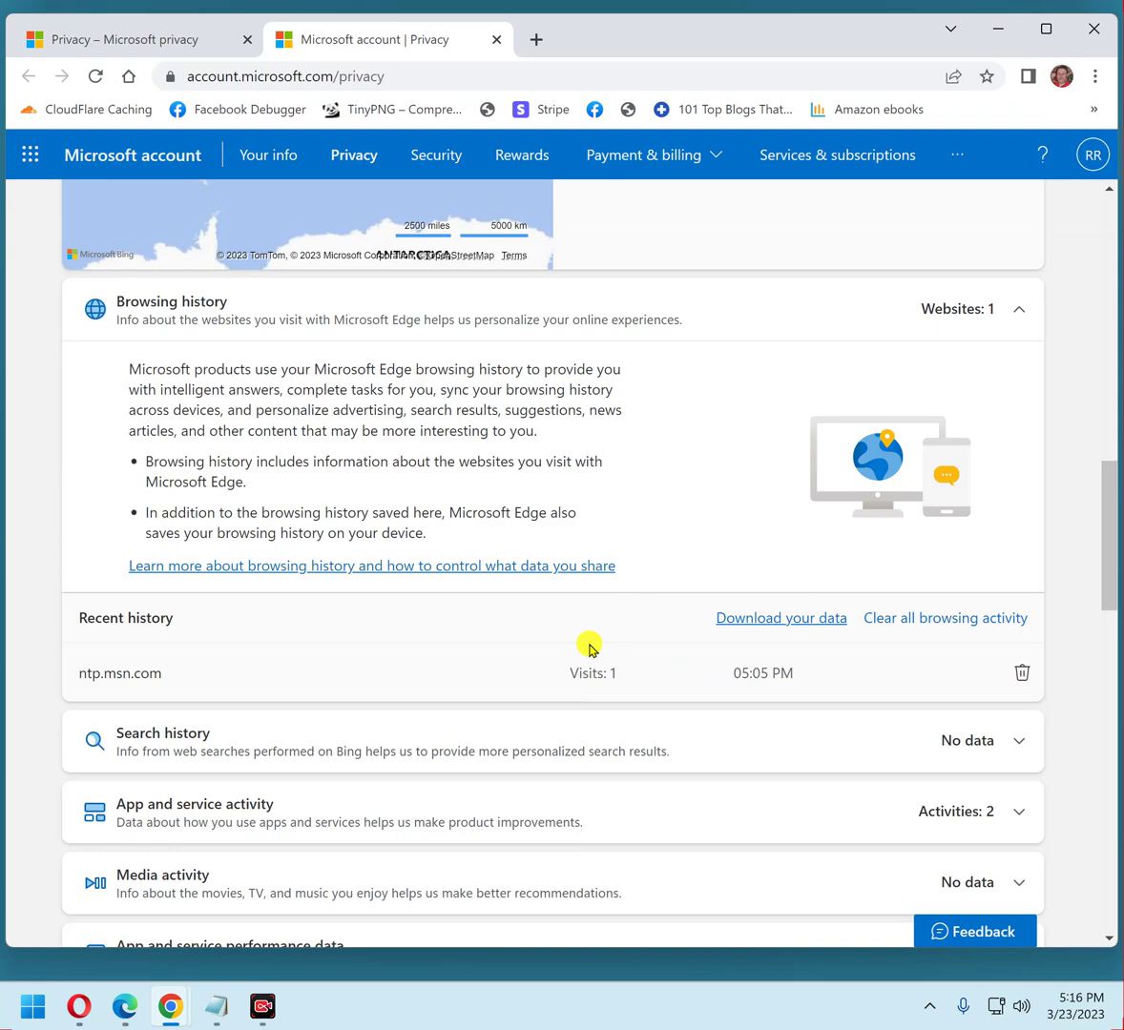
- Clear all browsing activity and decline turning on automatic future clearing
click(954, 620)
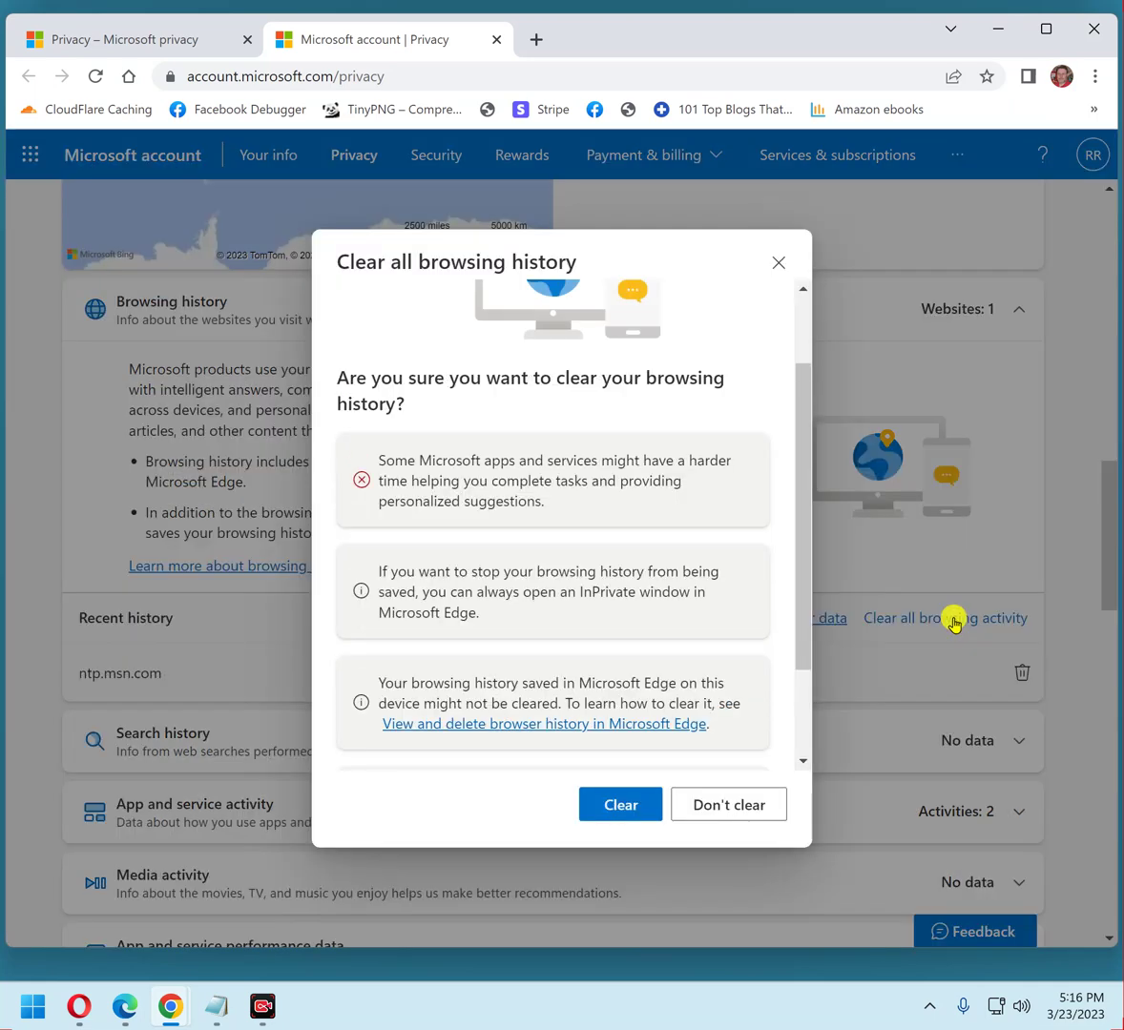
click(623, 808)
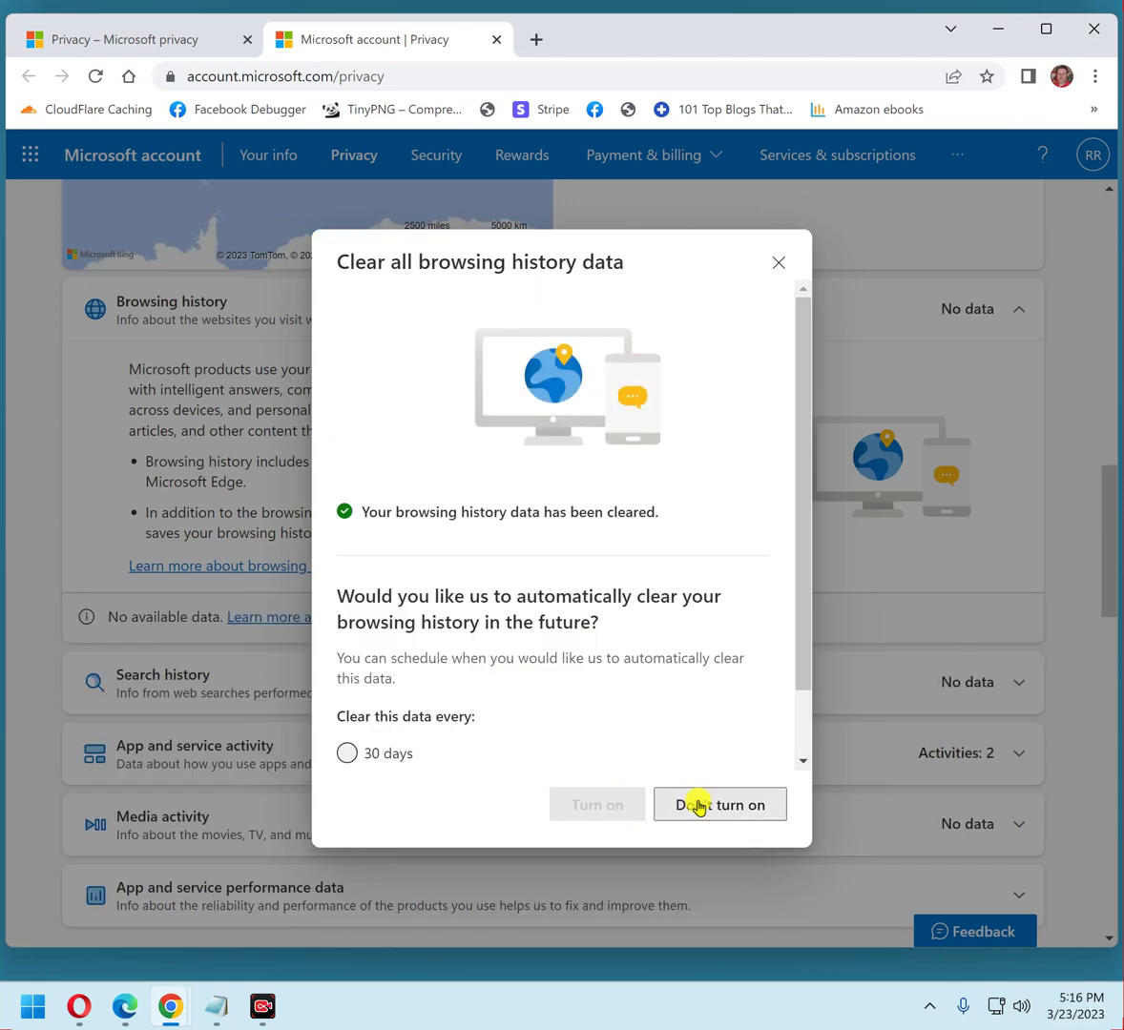
click(697, 805)
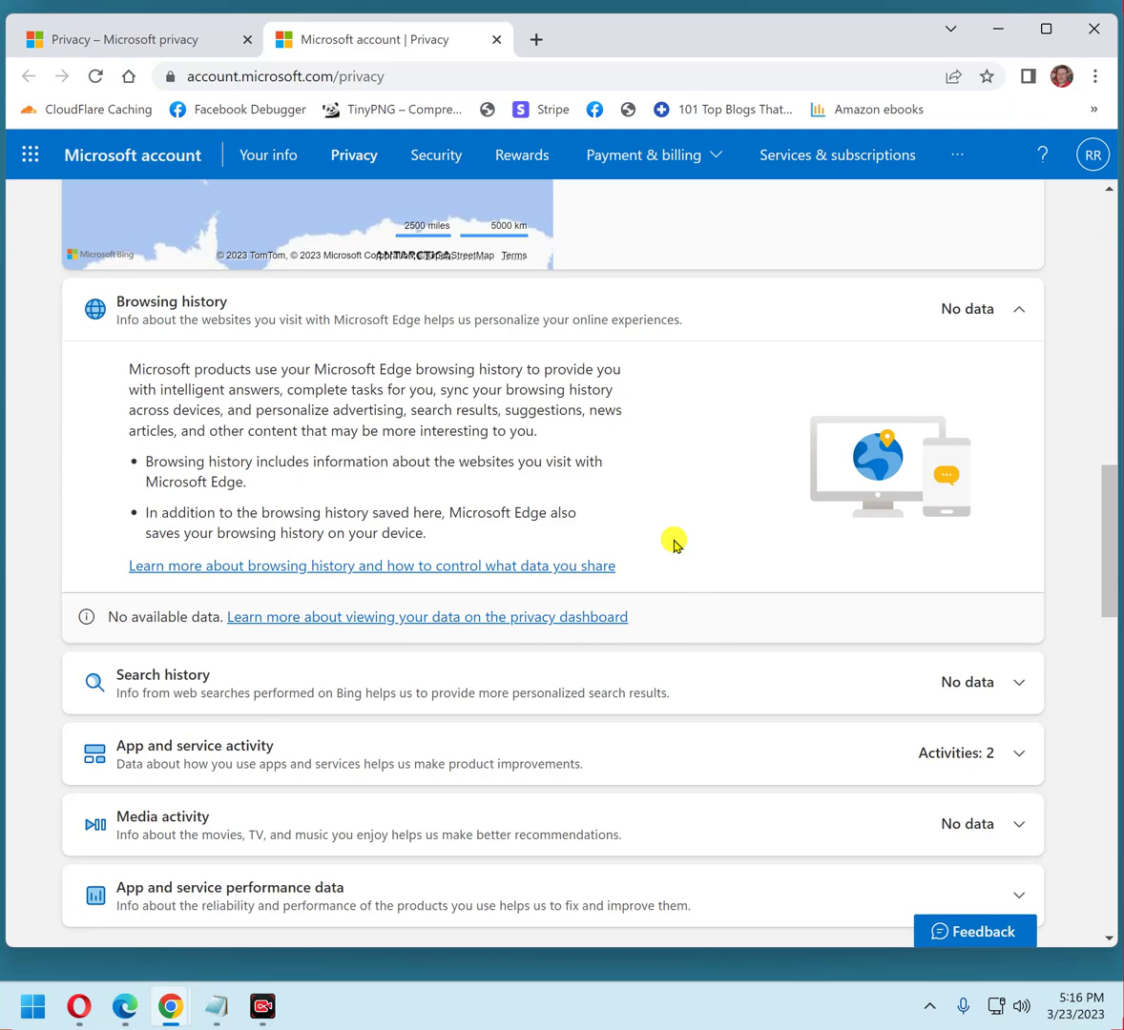
- Expand Search history to confirm no Bing search data is stored
scroll(680, 529, down, 2)
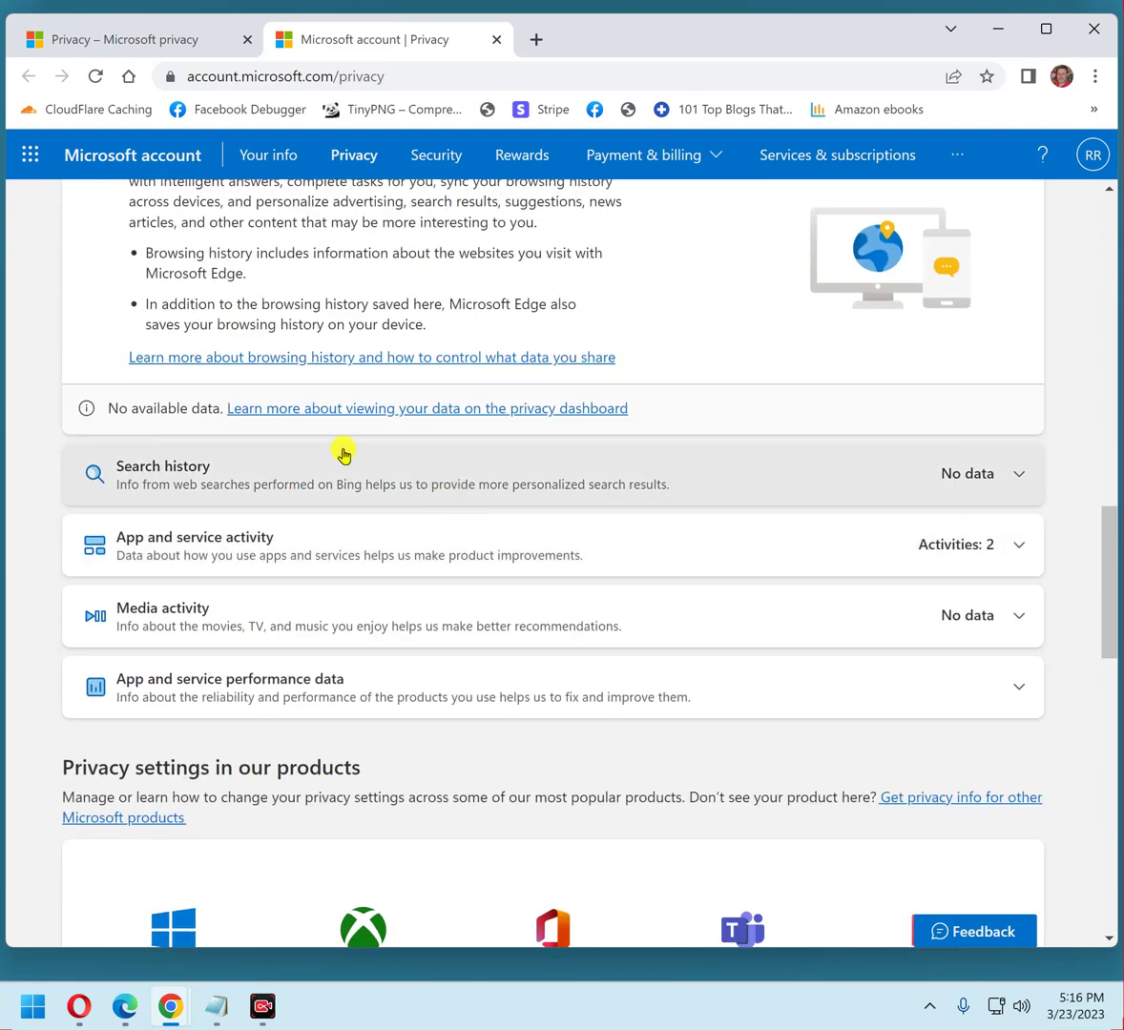
click(265, 474)
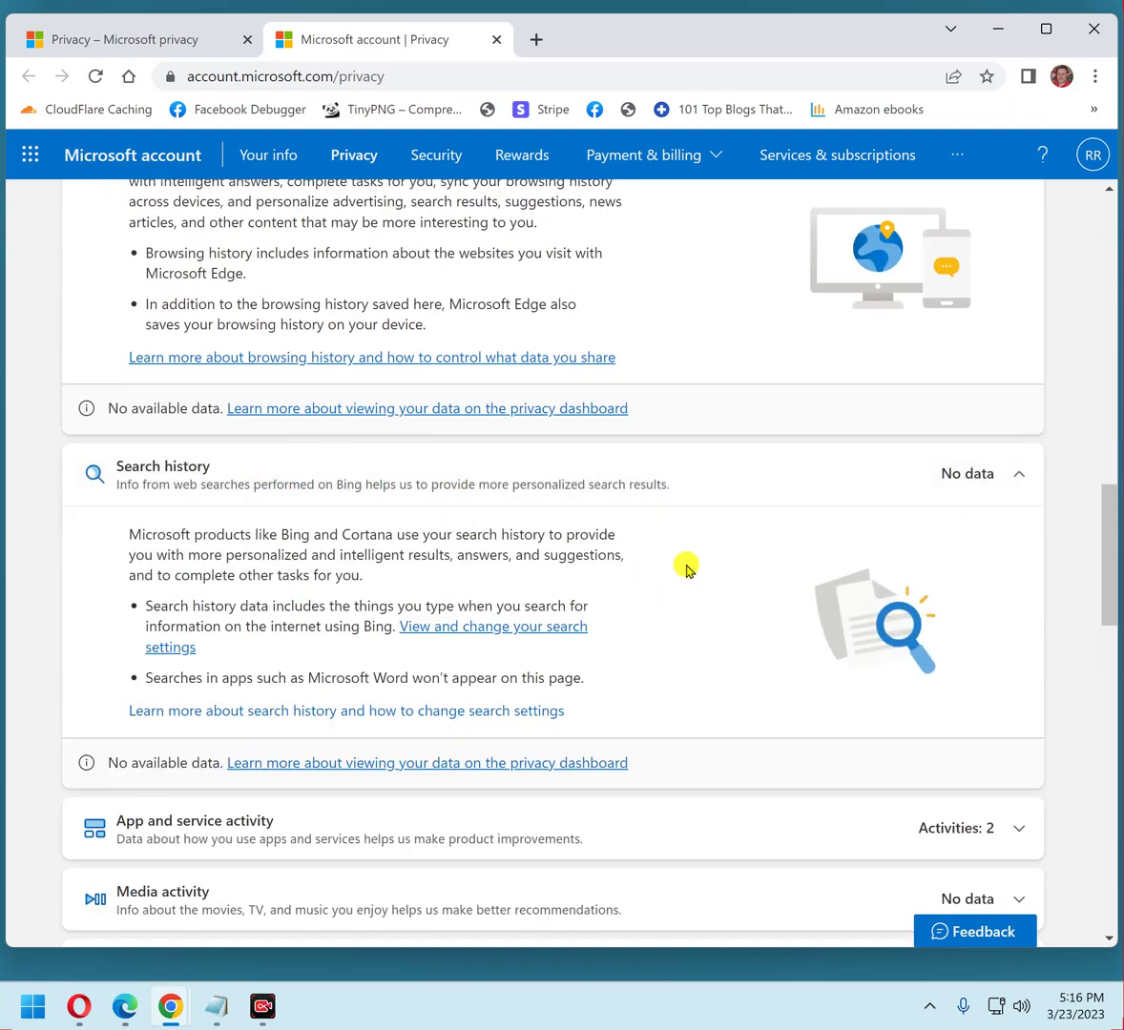
scroll(778, 515, down, 2)
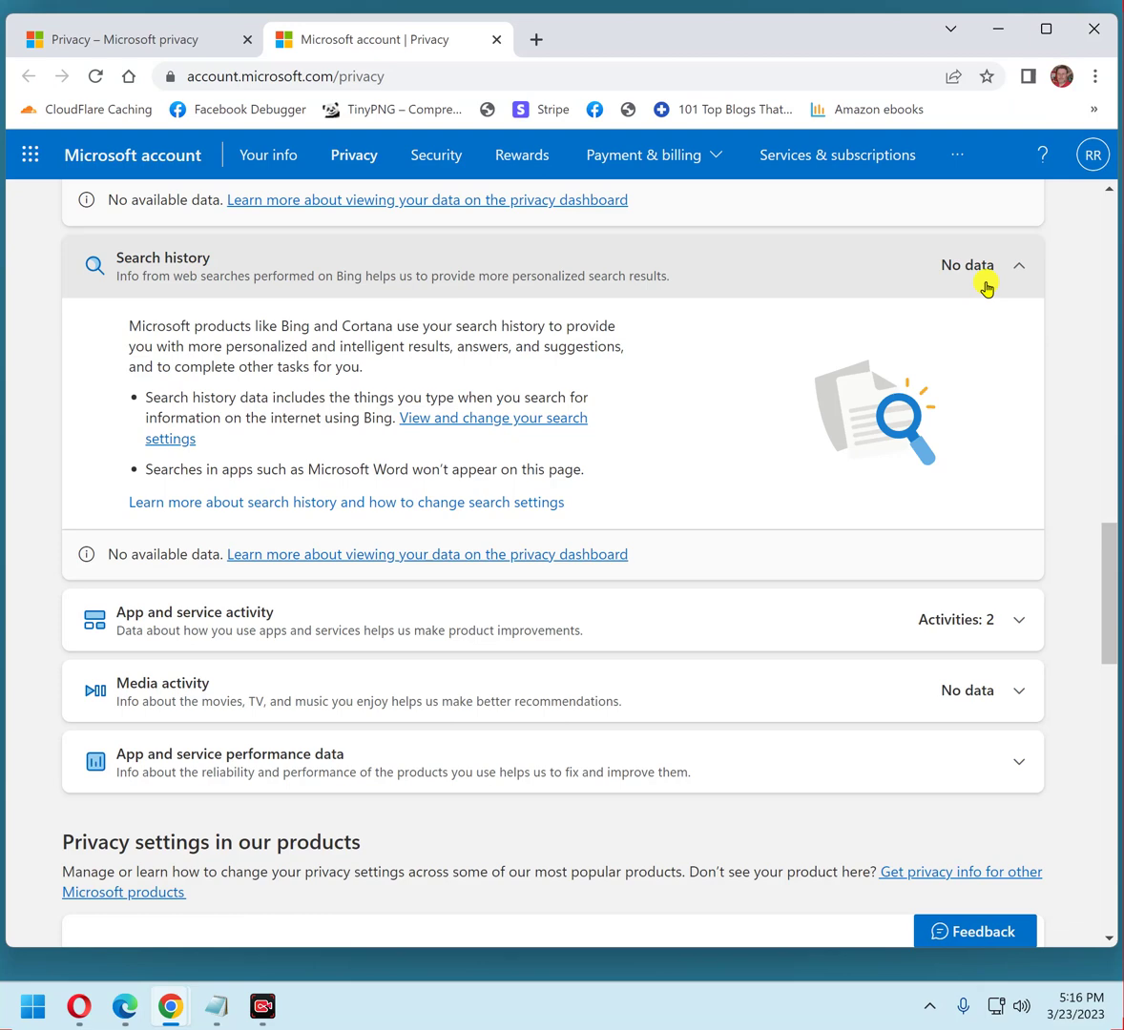
- Clear all app and service activity and decline automatic future clearing
click(603, 612)
scroll(722, 477, down, 3)
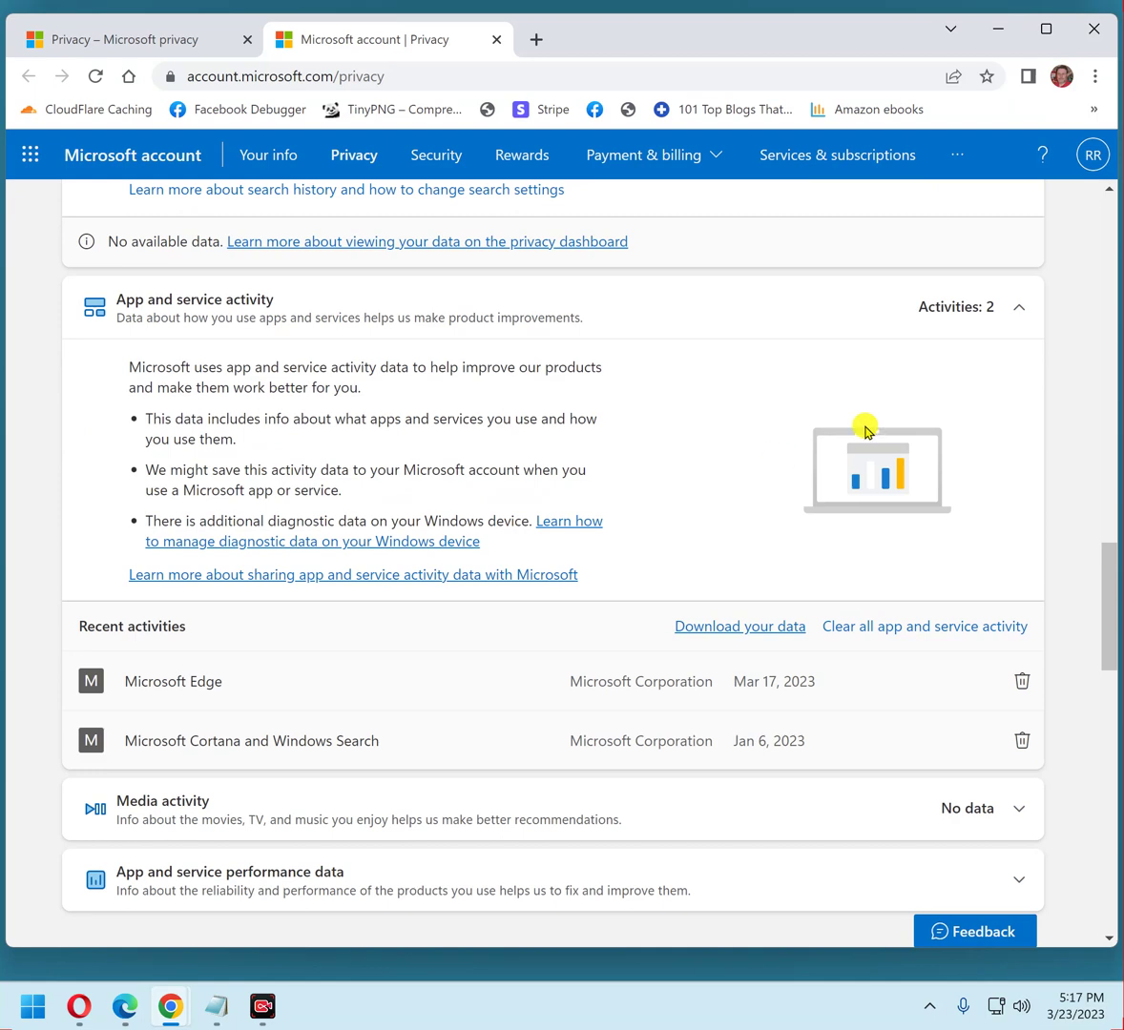
scroll(645, 489, down, 1)
scroll(646, 481, down, 1)
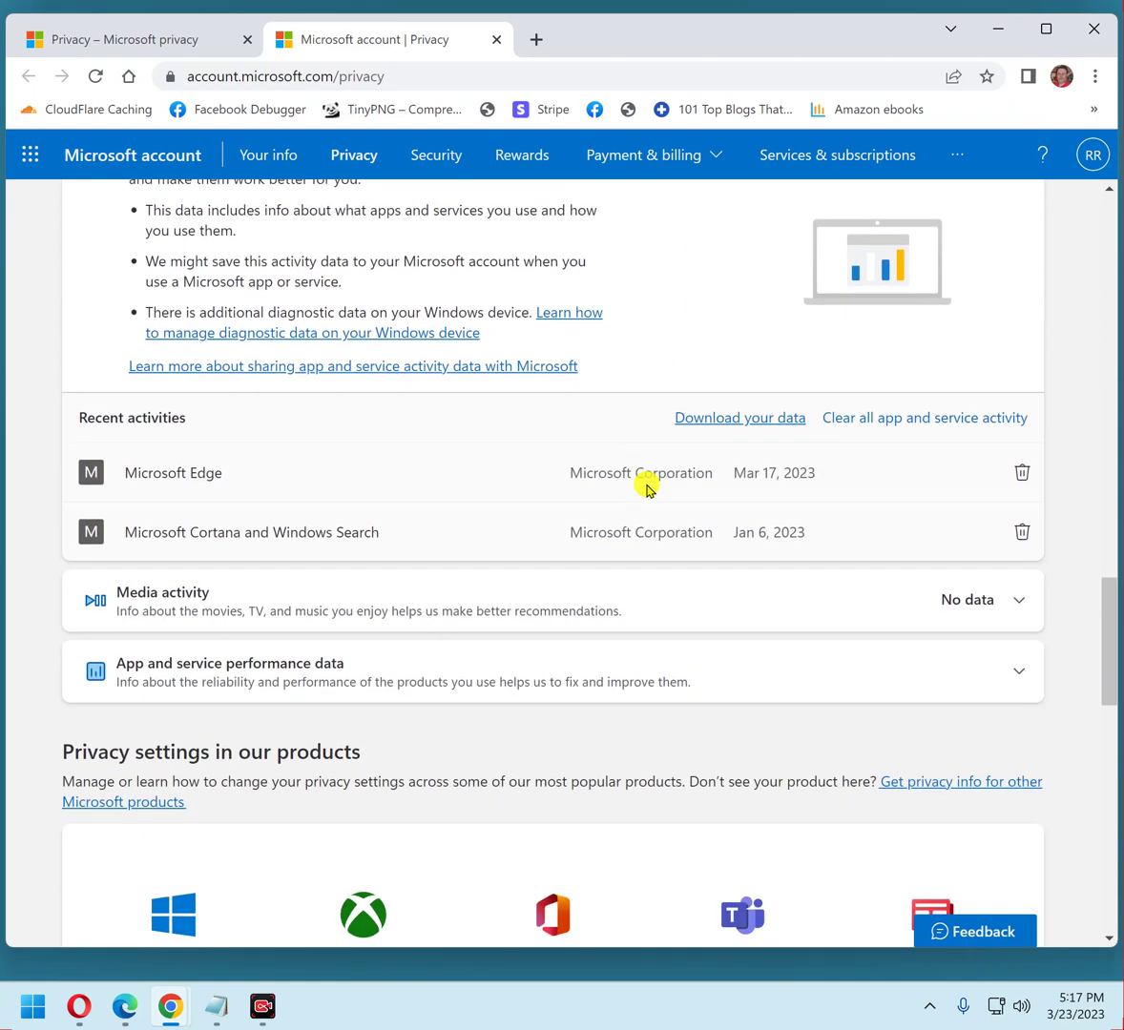
click(914, 423)
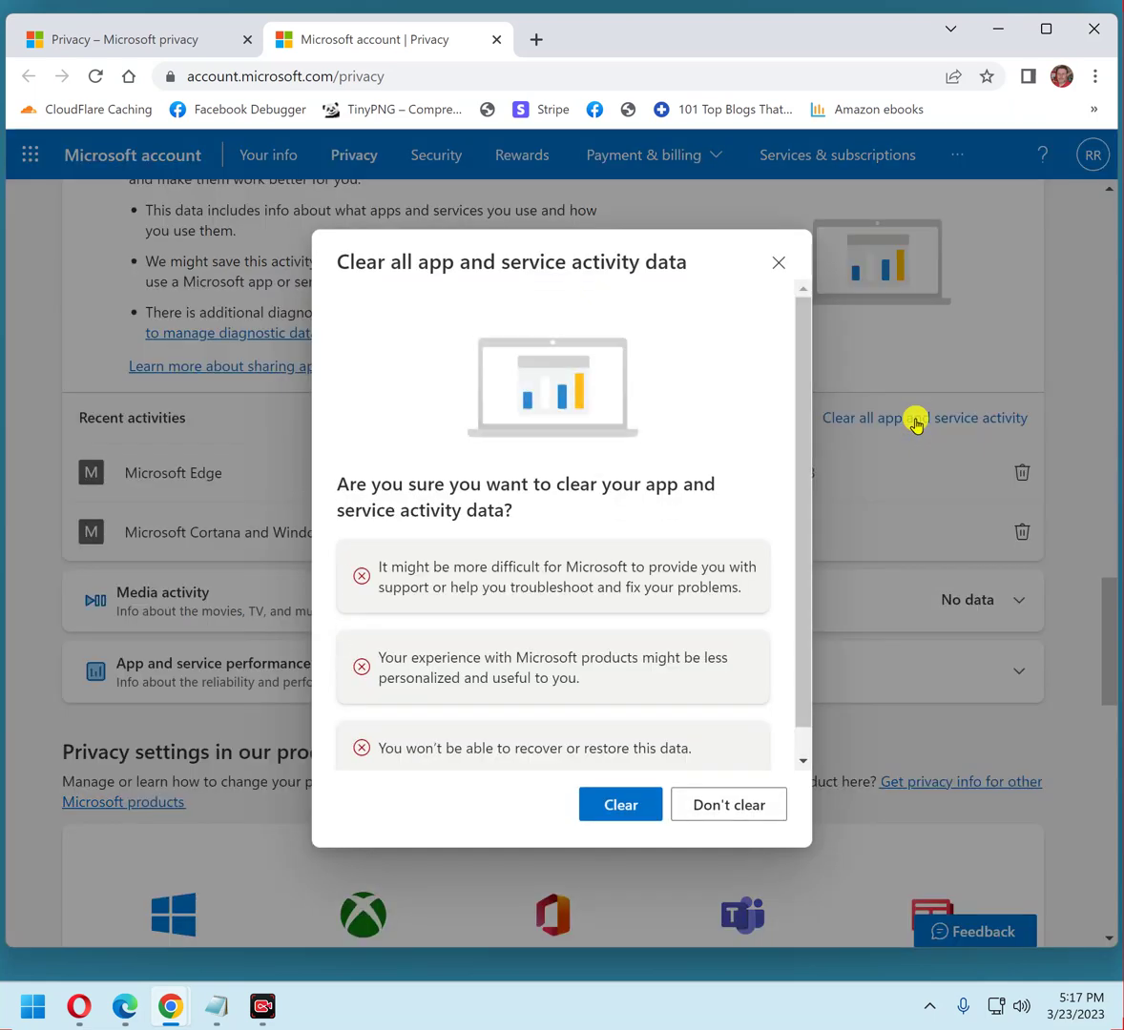
click(622, 808)
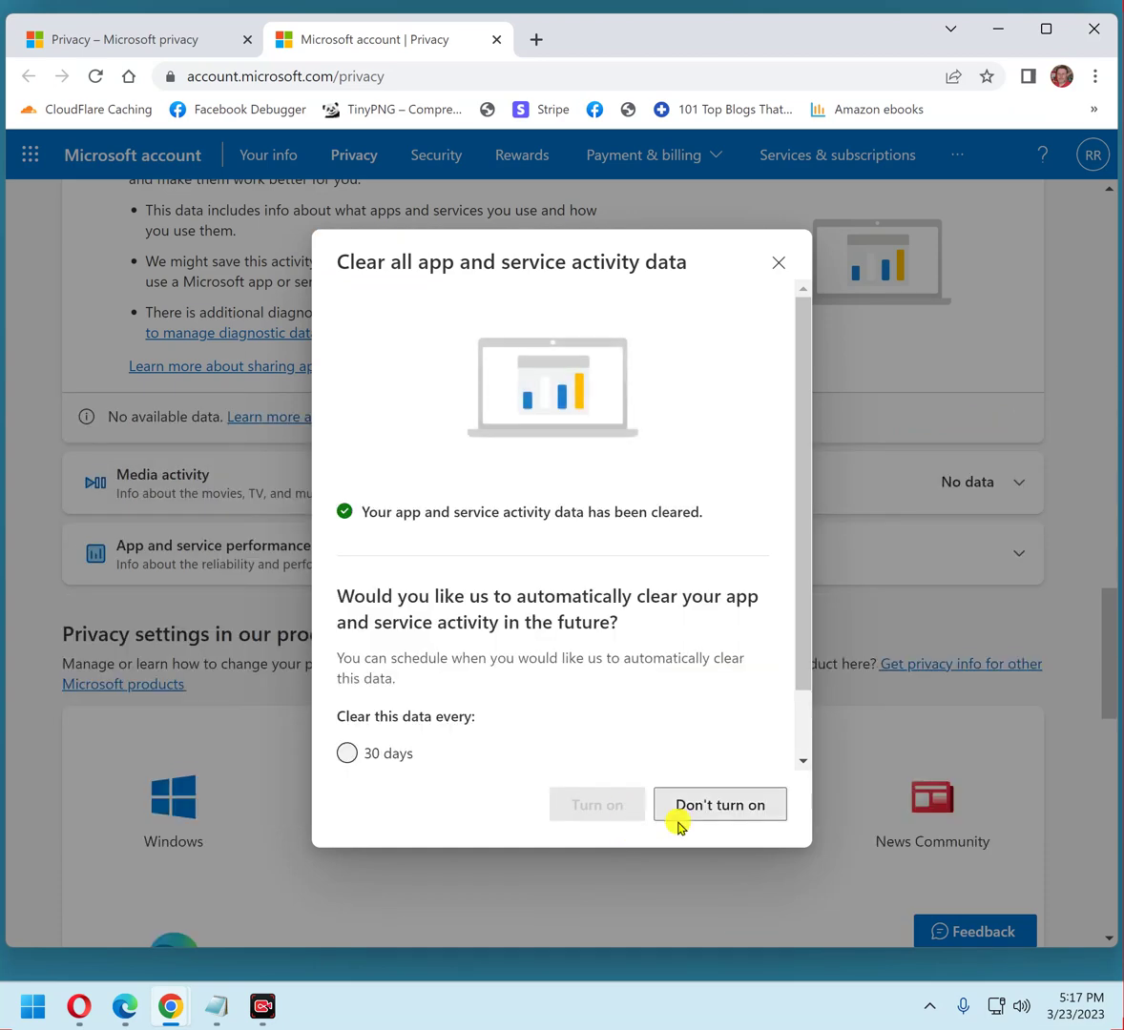
click(740, 815)
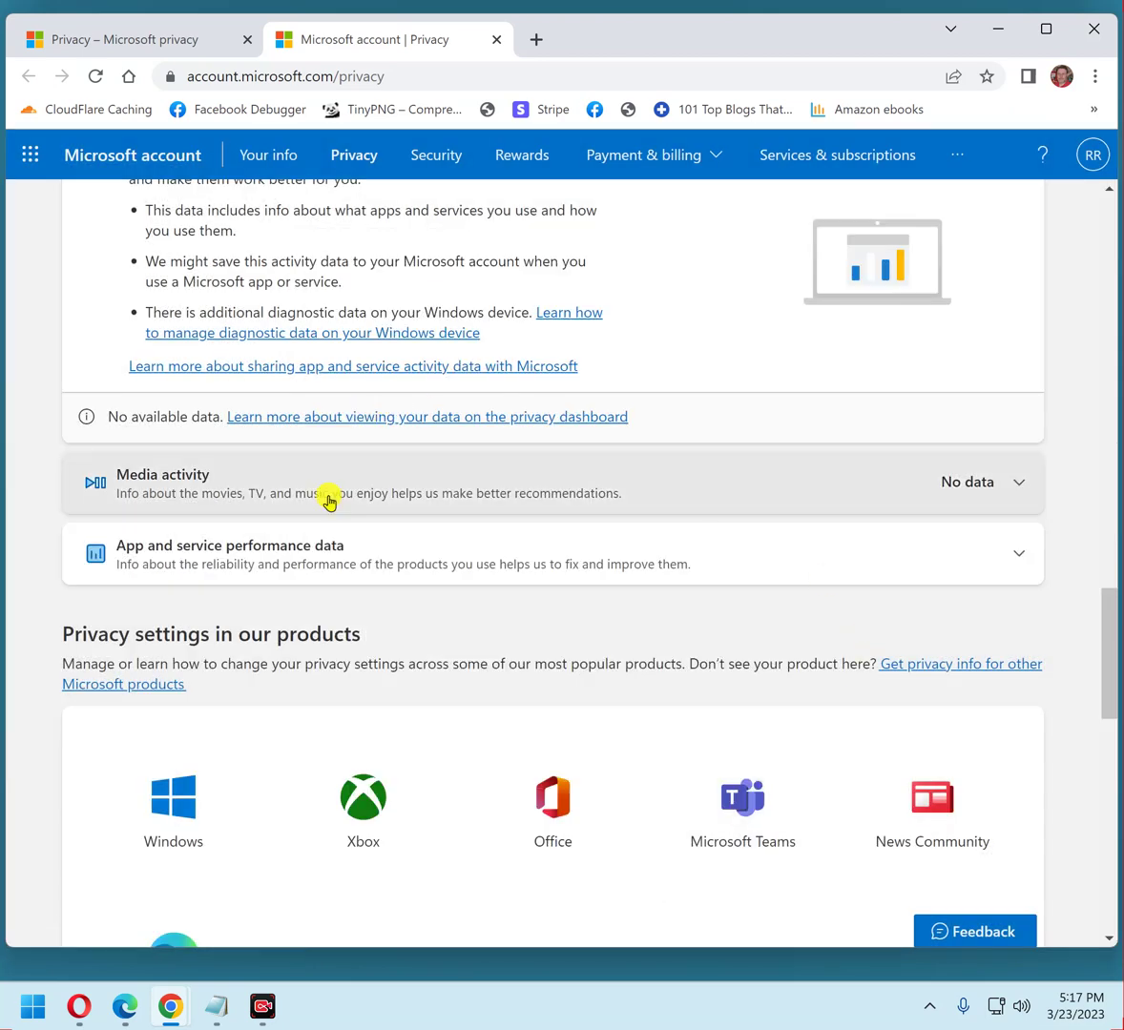
- Expand Media activity to confirm it holds no data
click(276, 483)
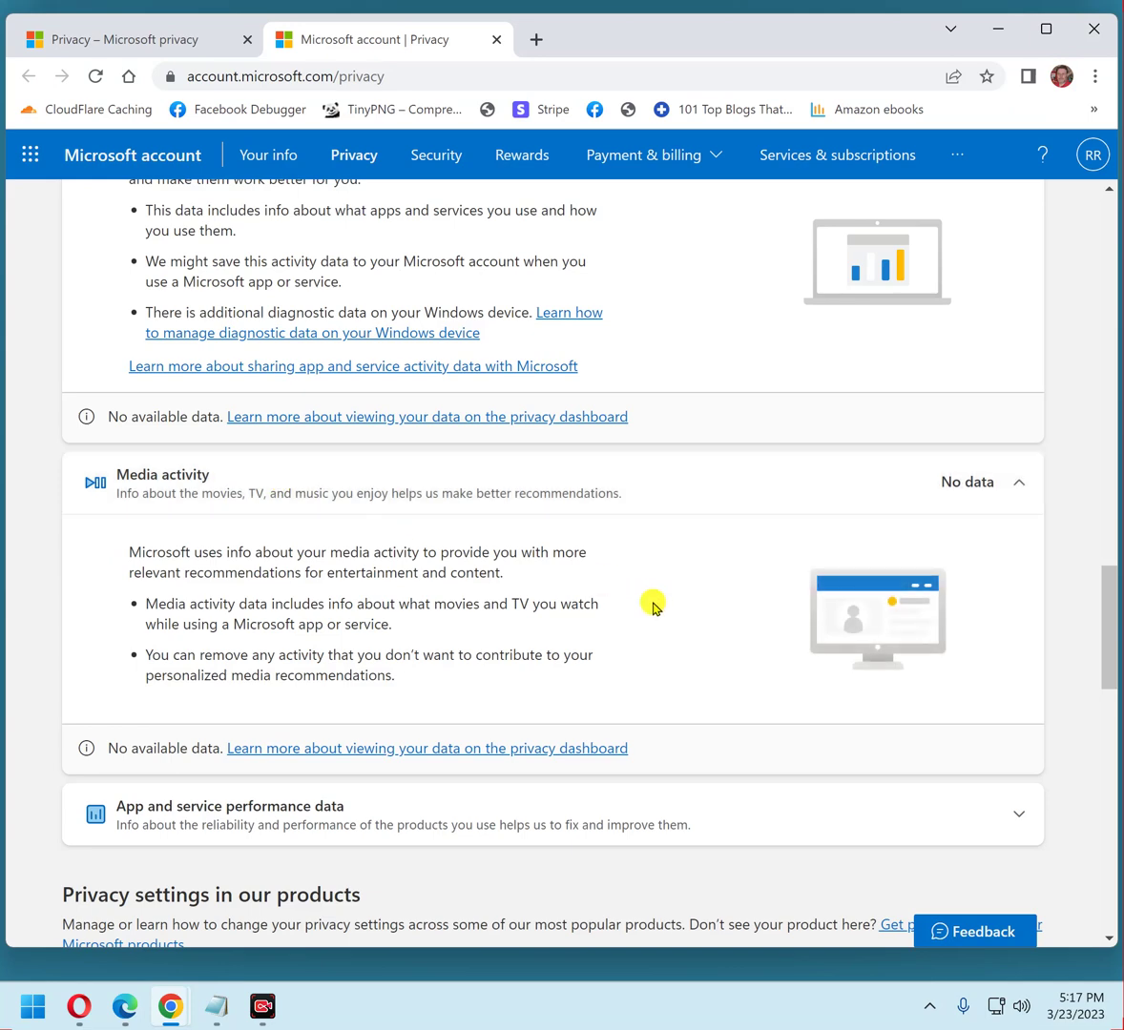
scroll(652, 582, down, 2)
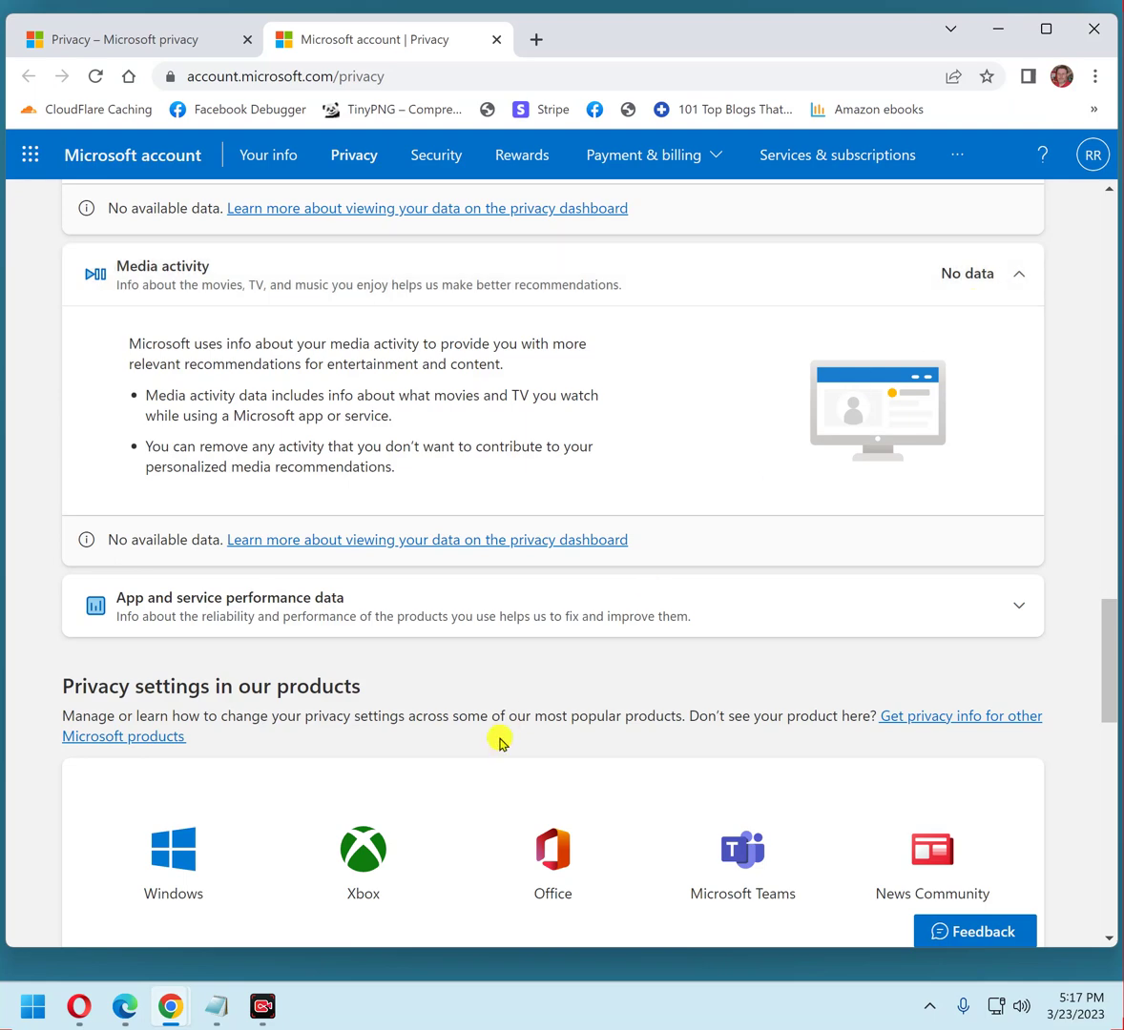
scroll(283, 549, down, 1)
- Expand App and service performance data and clear it, confirming the deletion
click(296, 495)
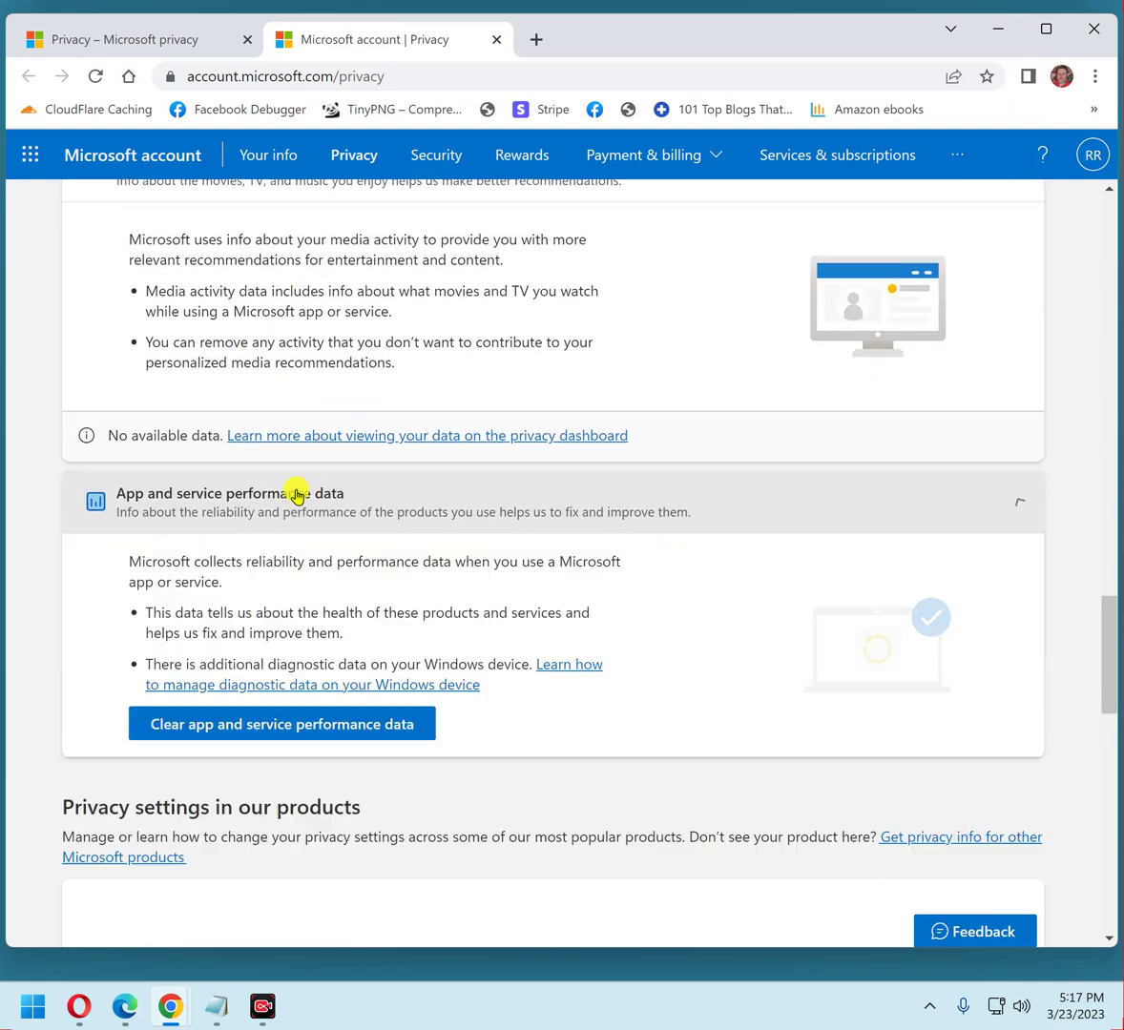
scroll(577, 592, down, 1)
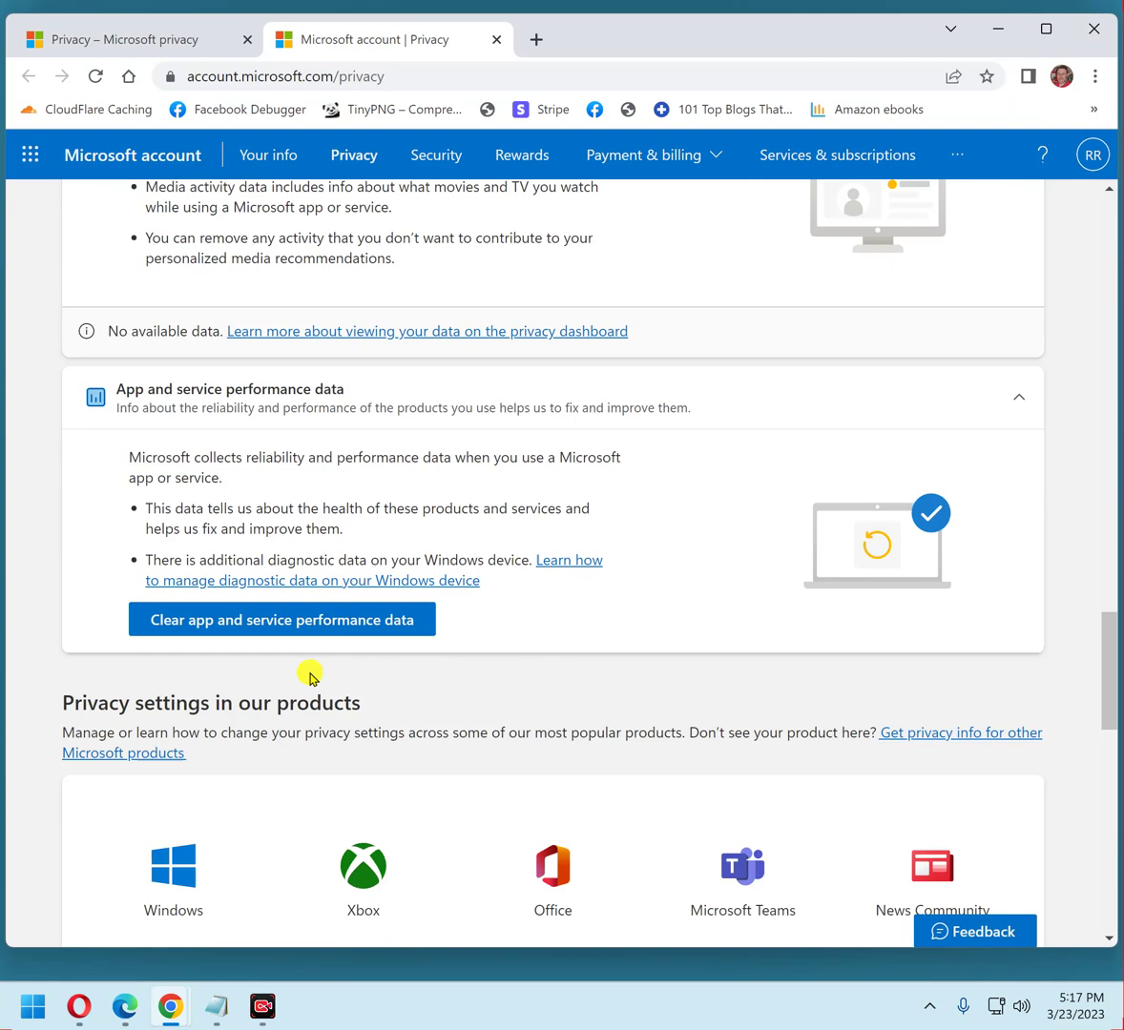
click(262, 620)
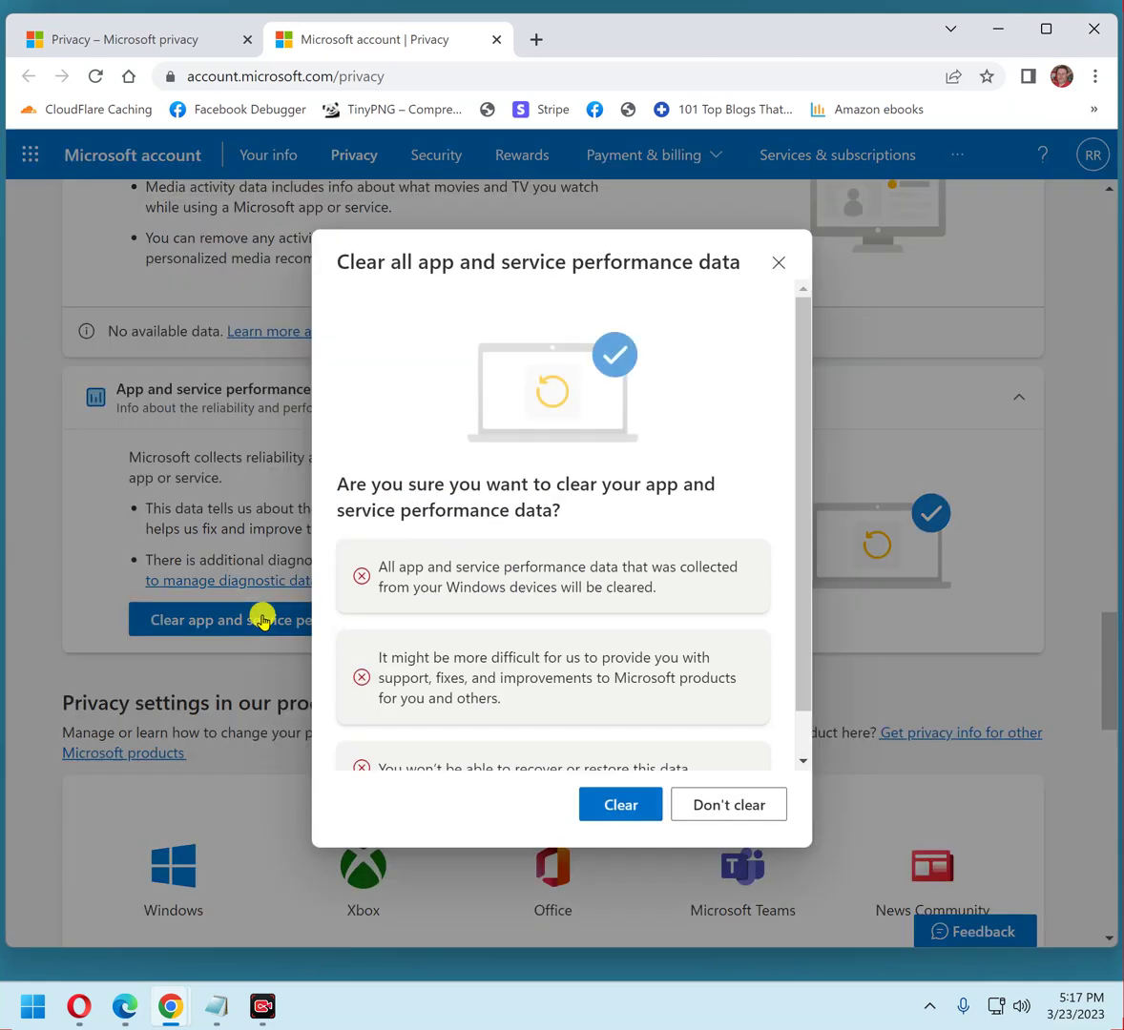
click(637, 806)
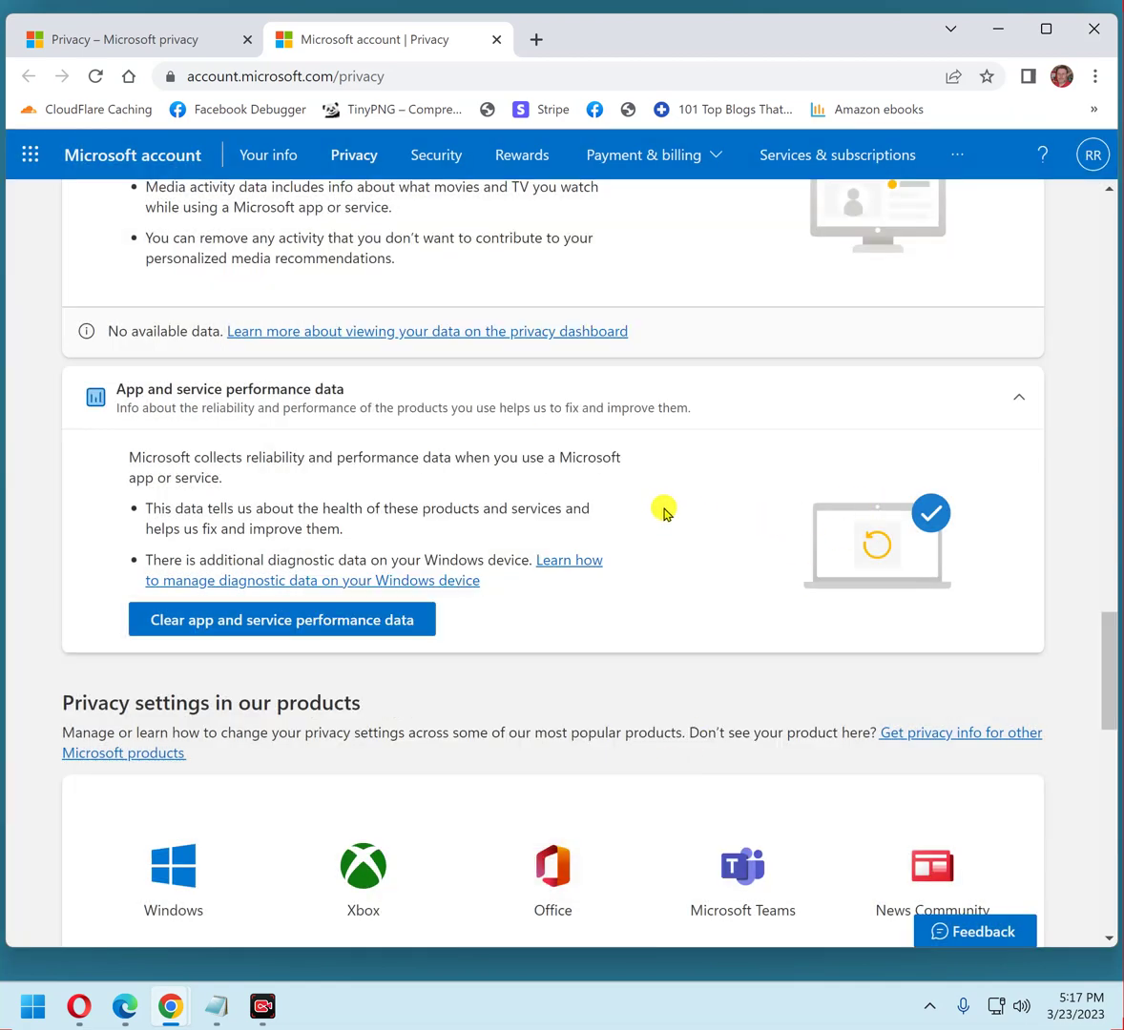
scroll(665, 516, down, 5)
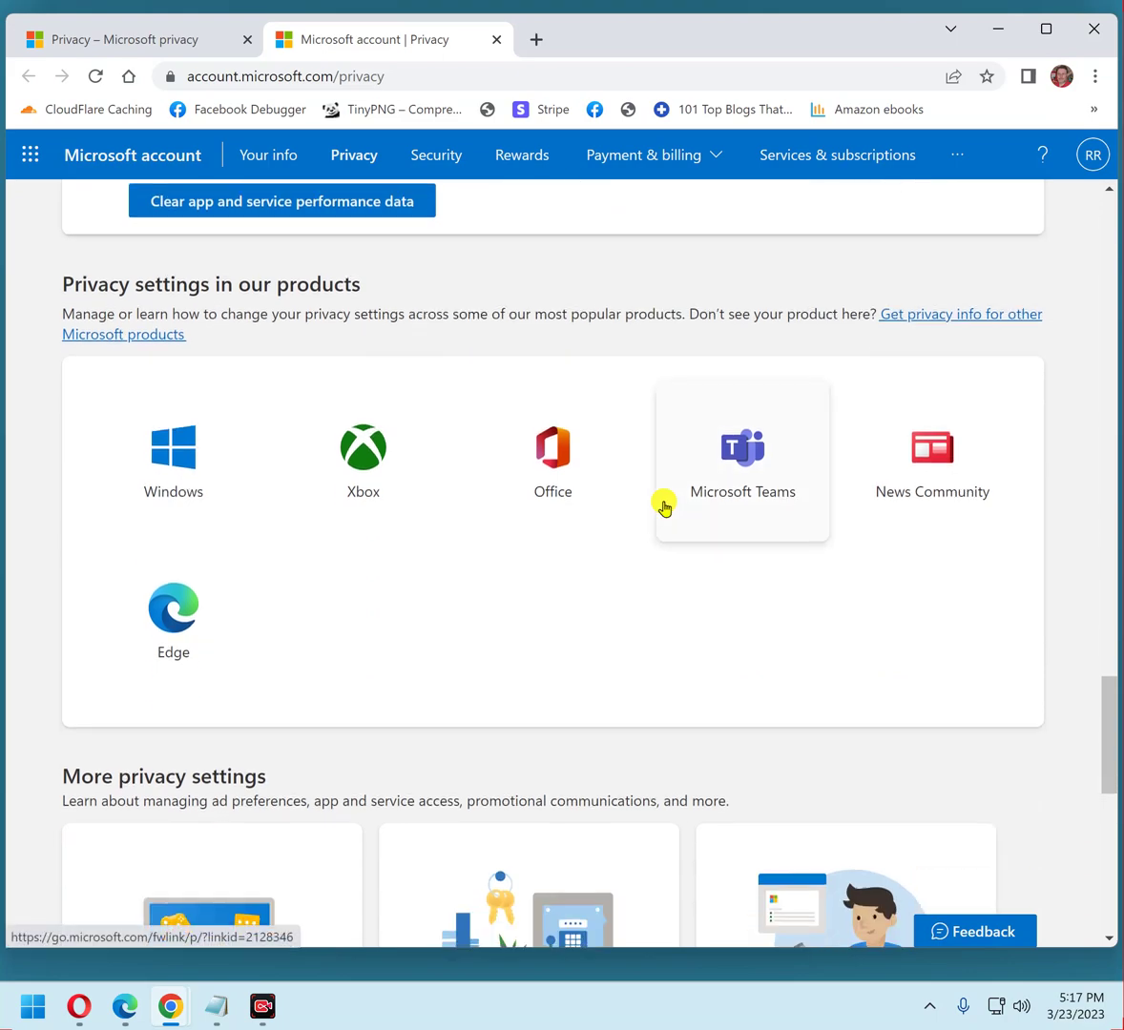
scroll(667, 515, down, 2)
scroll(714, 575, up, 1)
scroll(710, 576, up, 14)
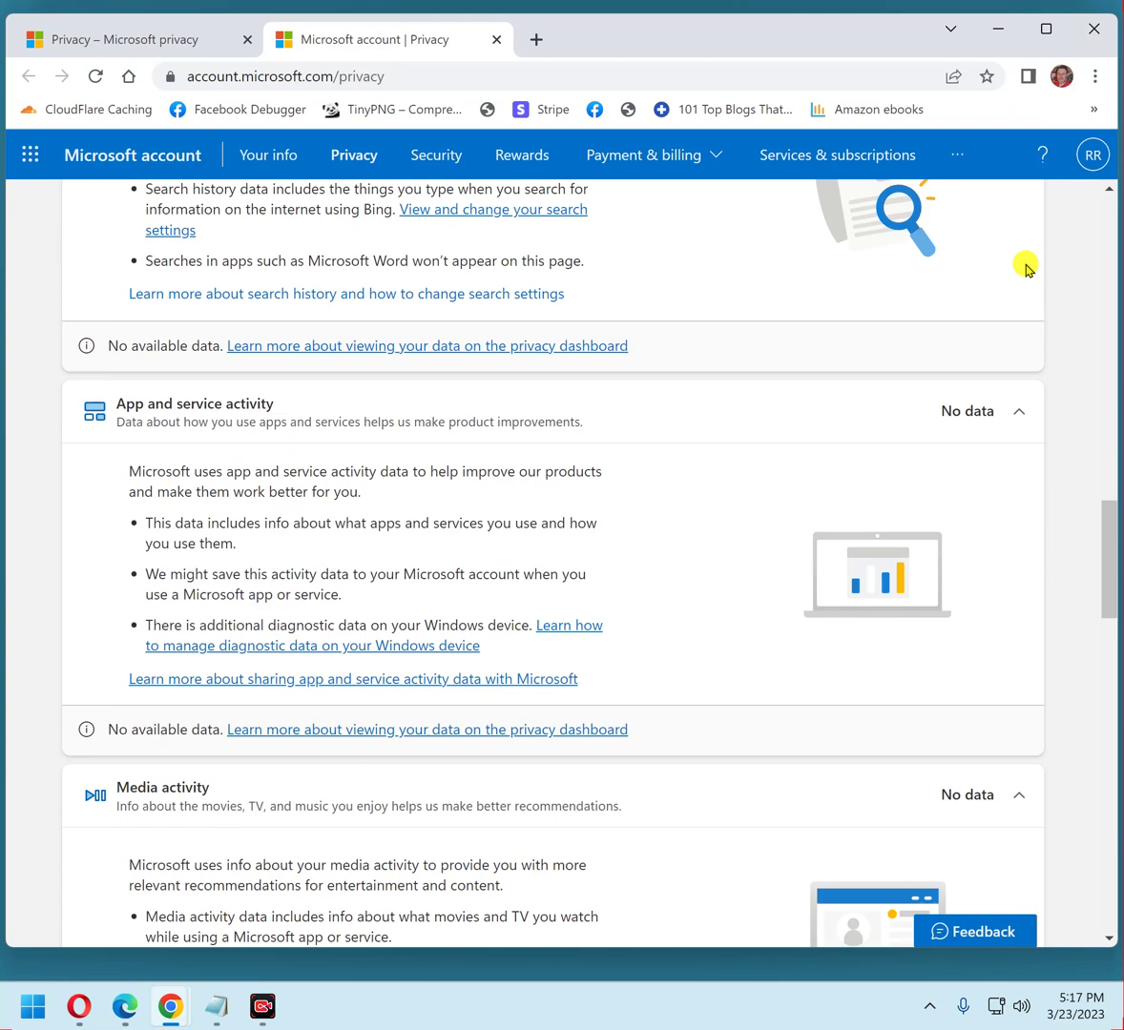
- Minimize the browser and launch Windows Settings from the Start button's context menu
key(super+Down)
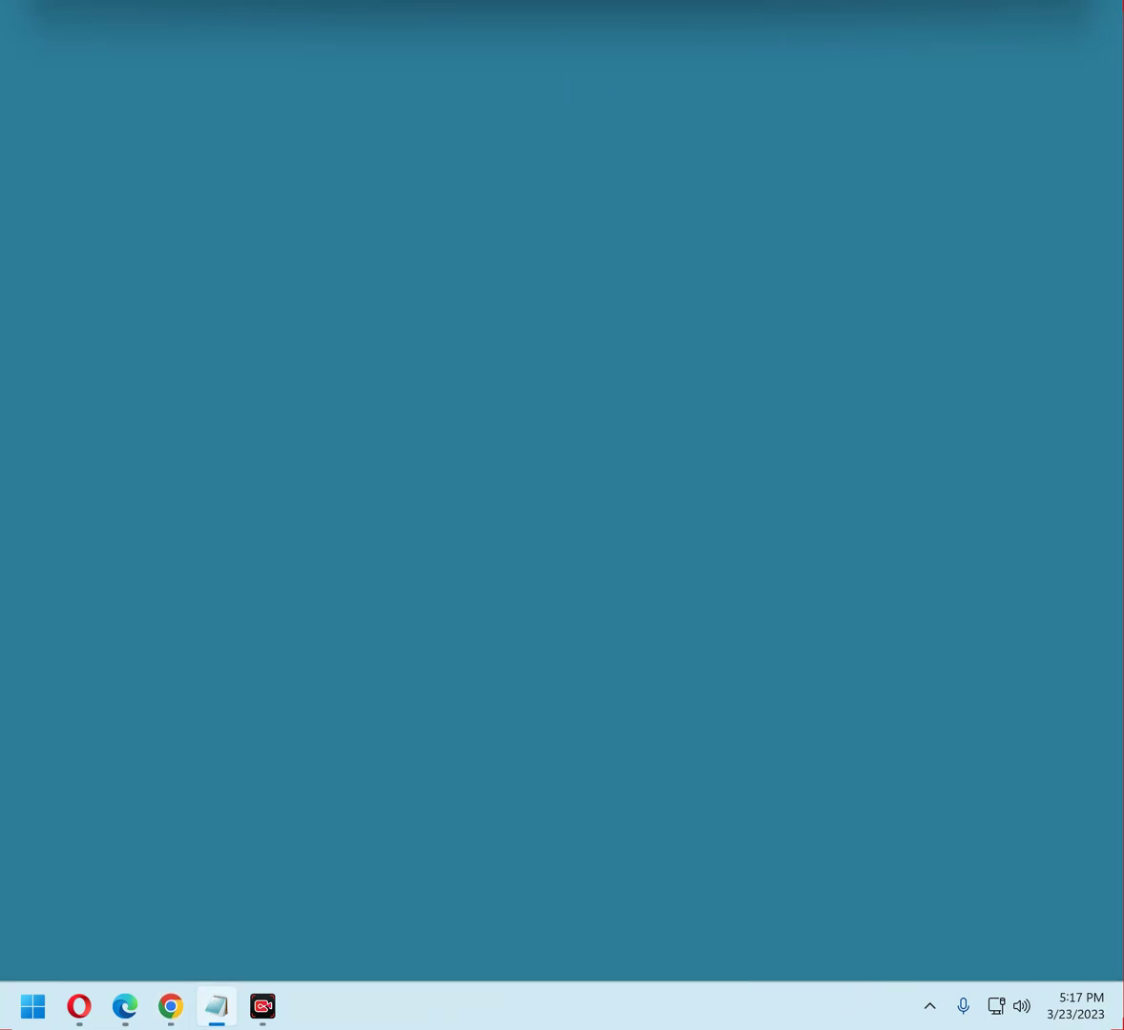
right_click(33, 1010)
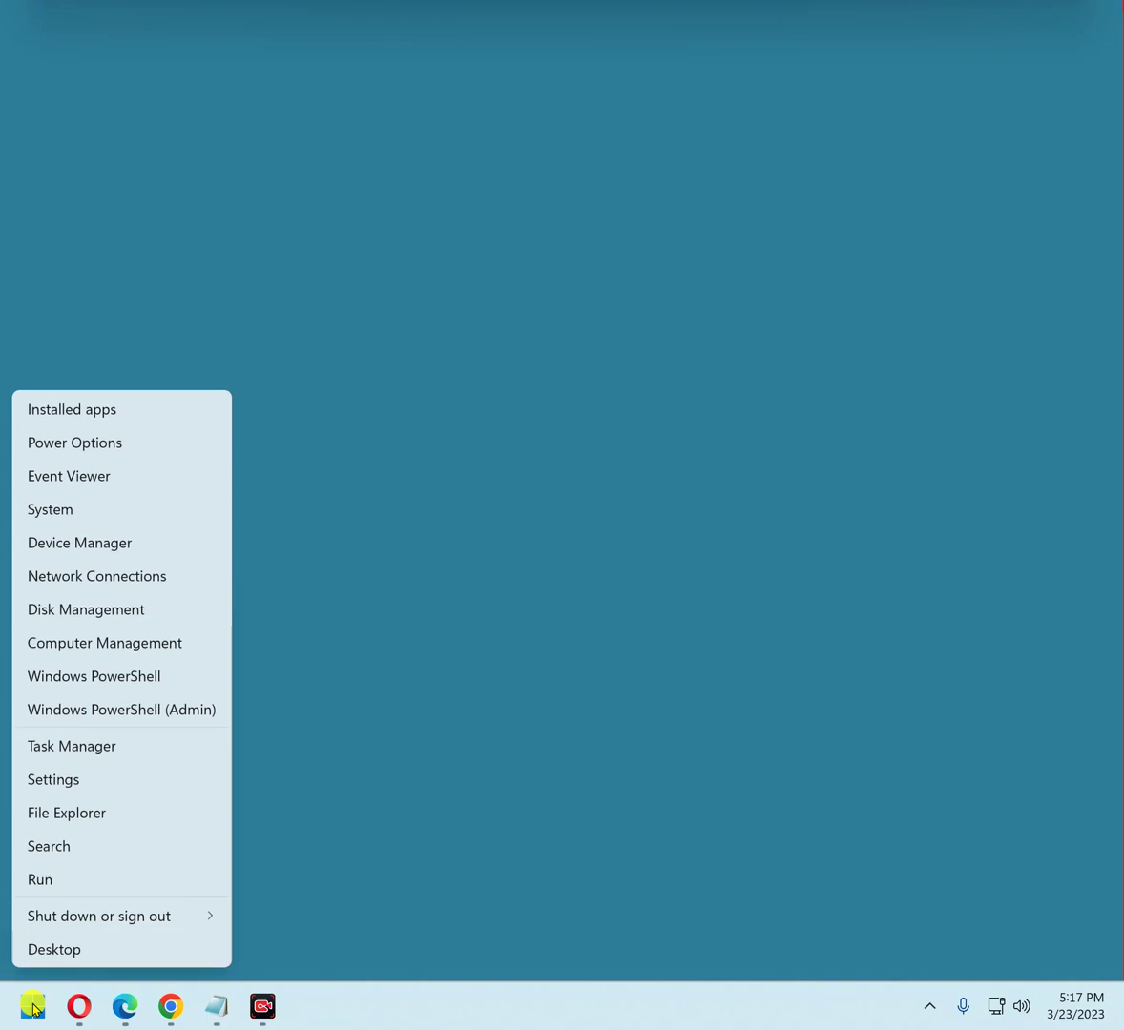
click(54, 779)
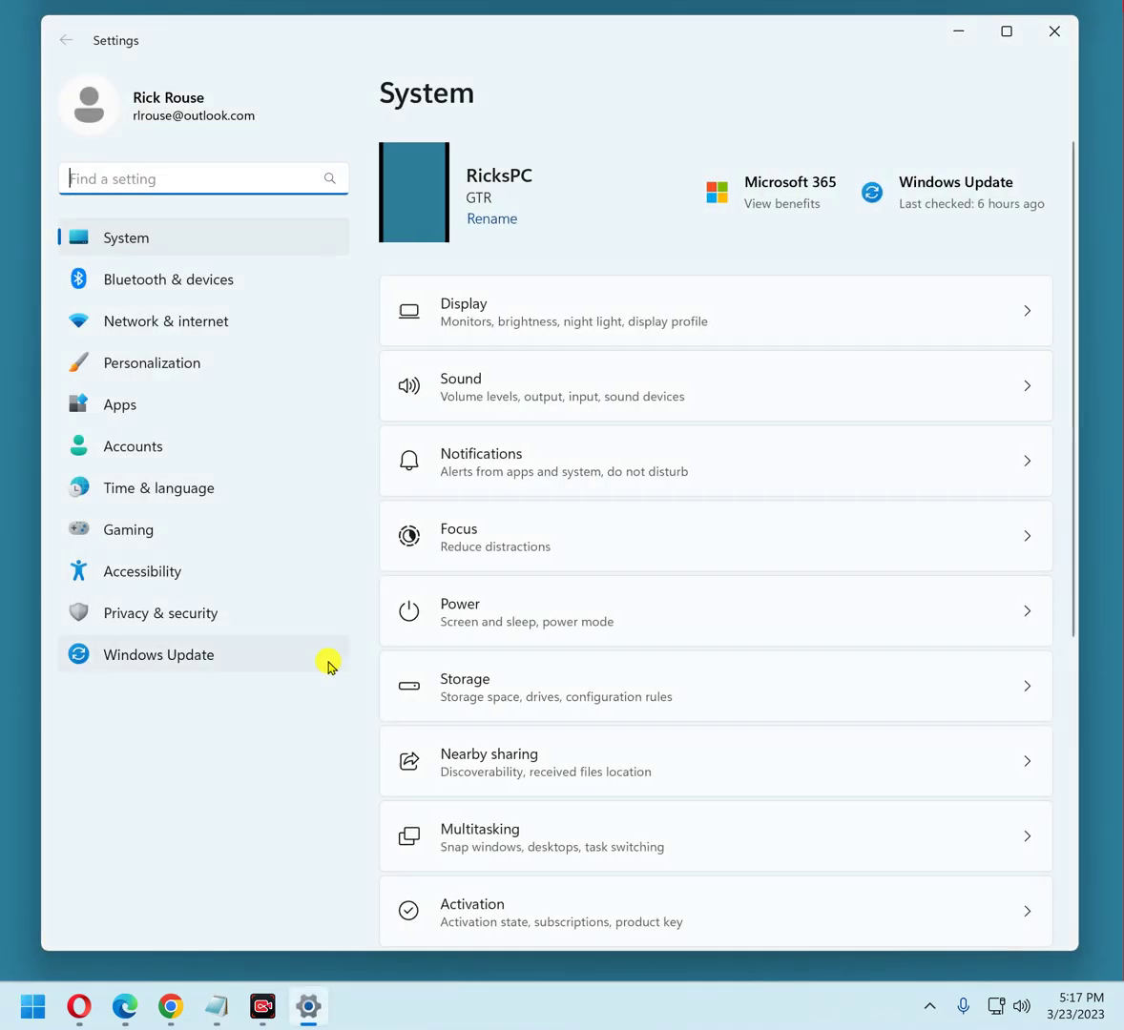
- Go to Privacy & security and review its Windows and App permissions categories
click(177, 616)
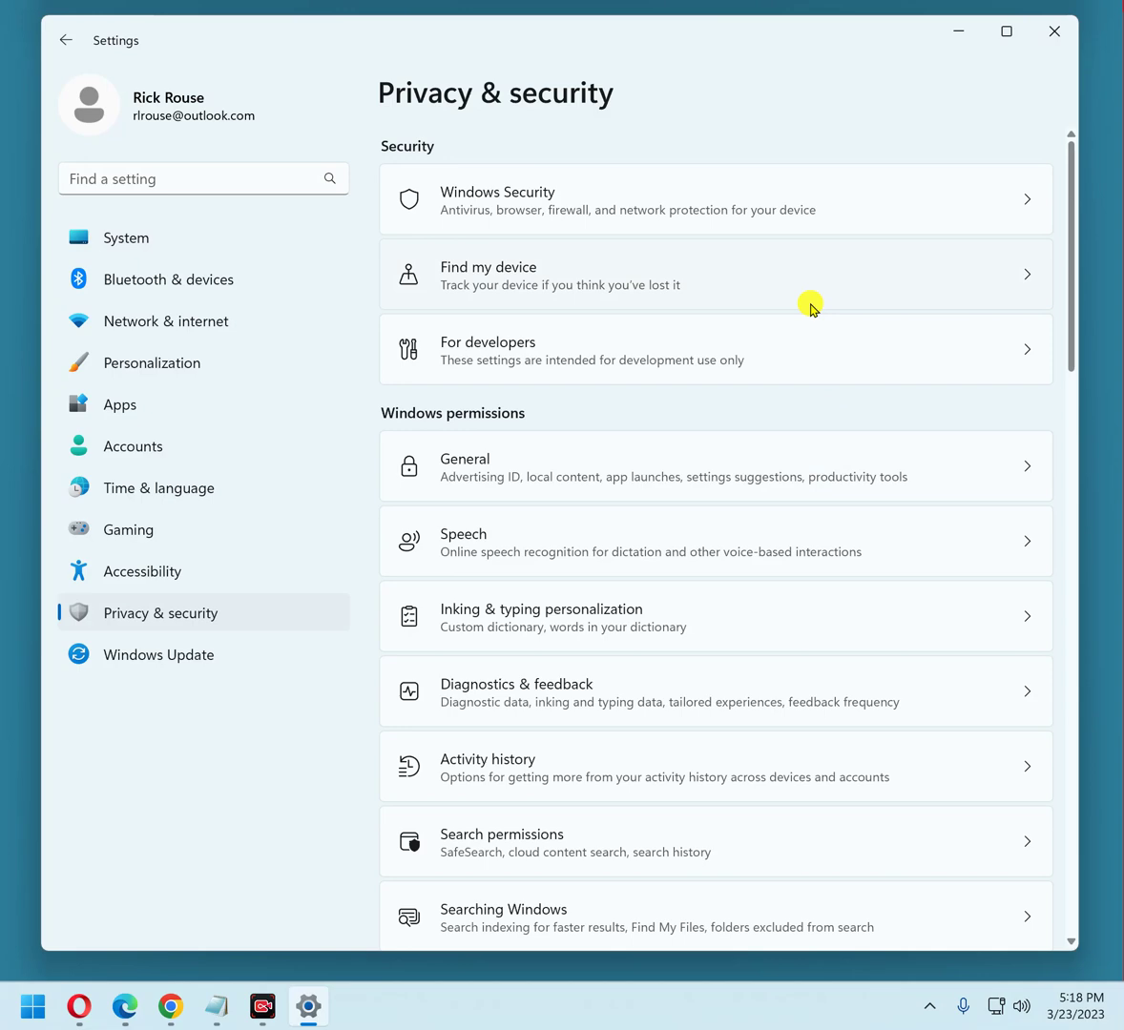
scroll(810, 305, down, 3)
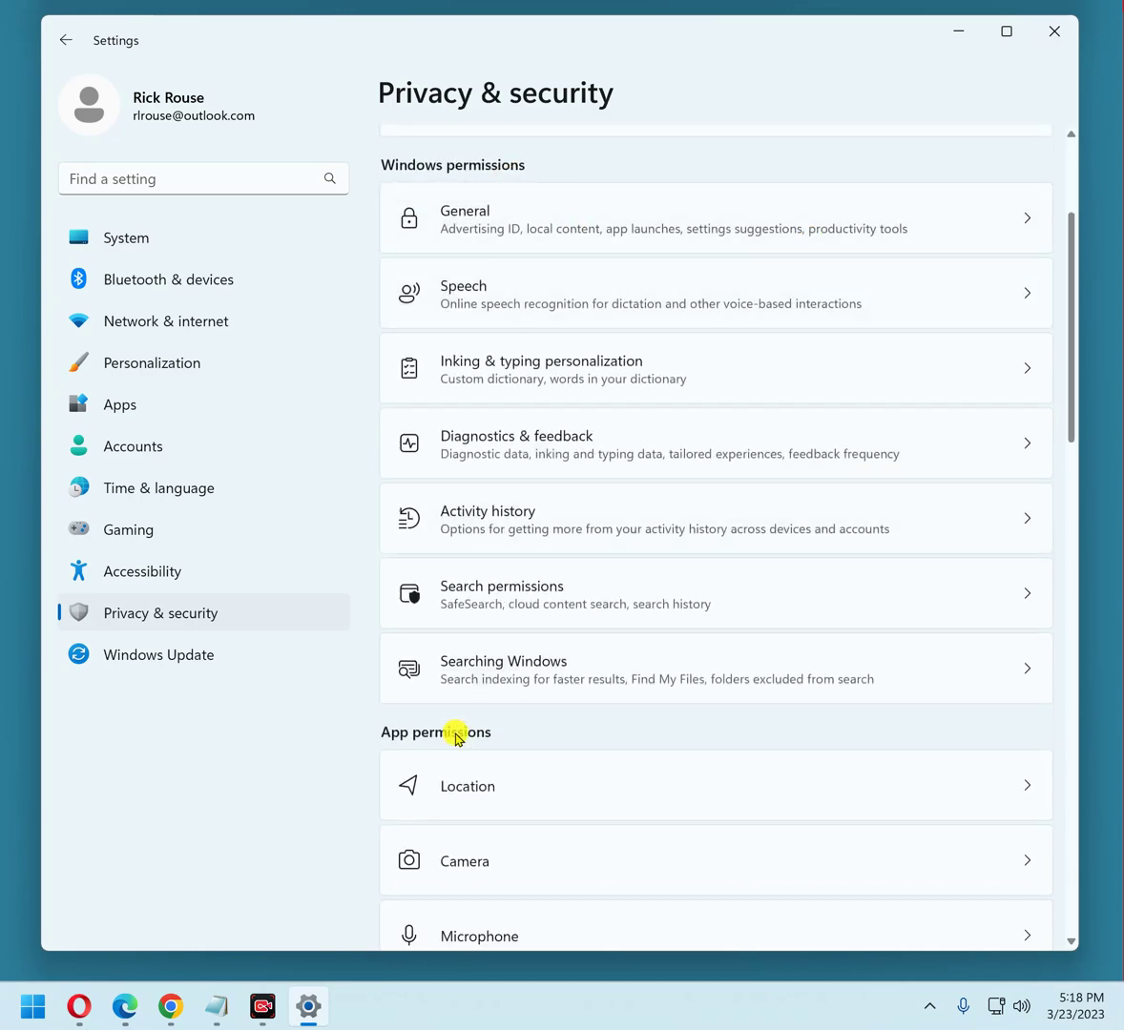
scroll(745, 586, down, 1)
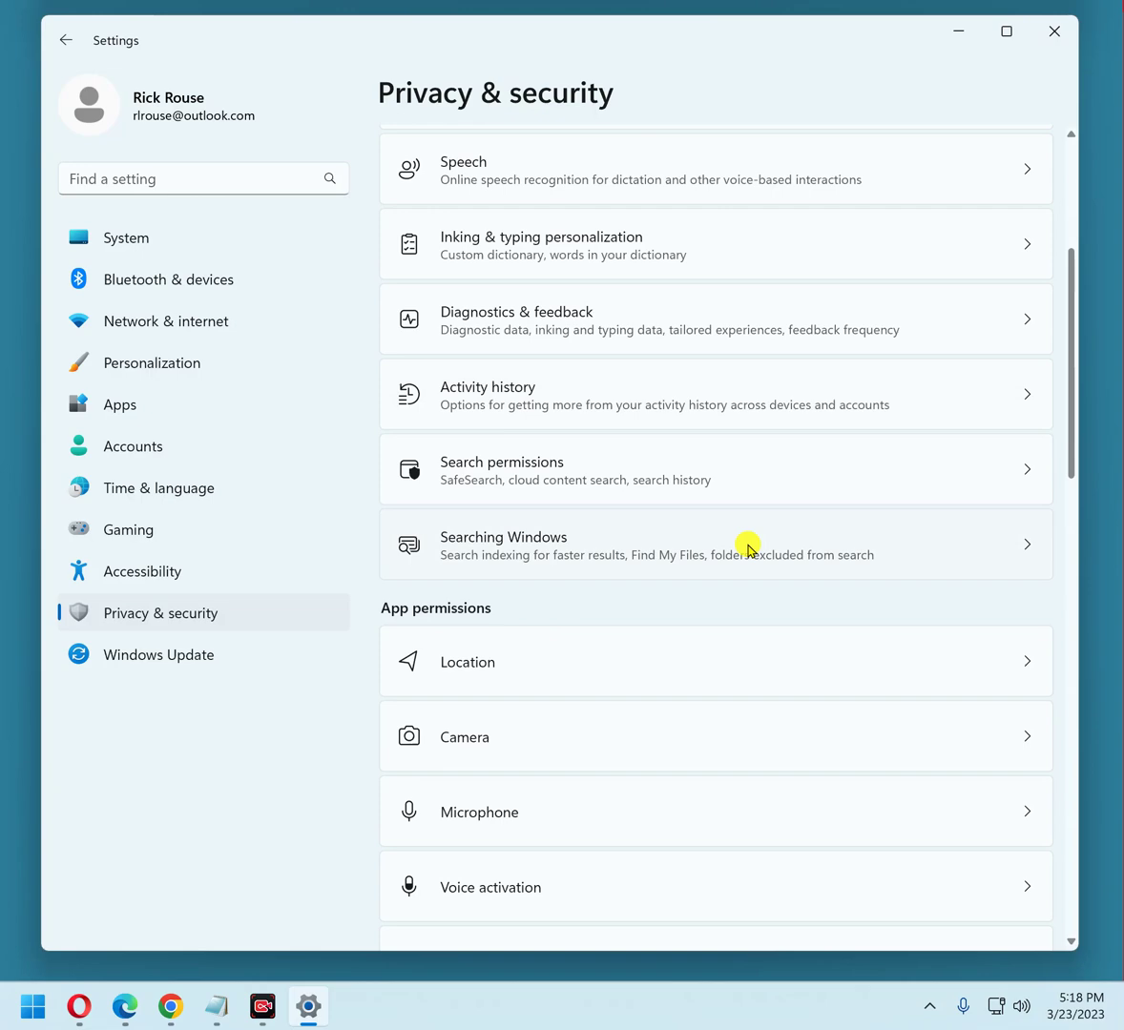
scroll(763, 477, up, 1)
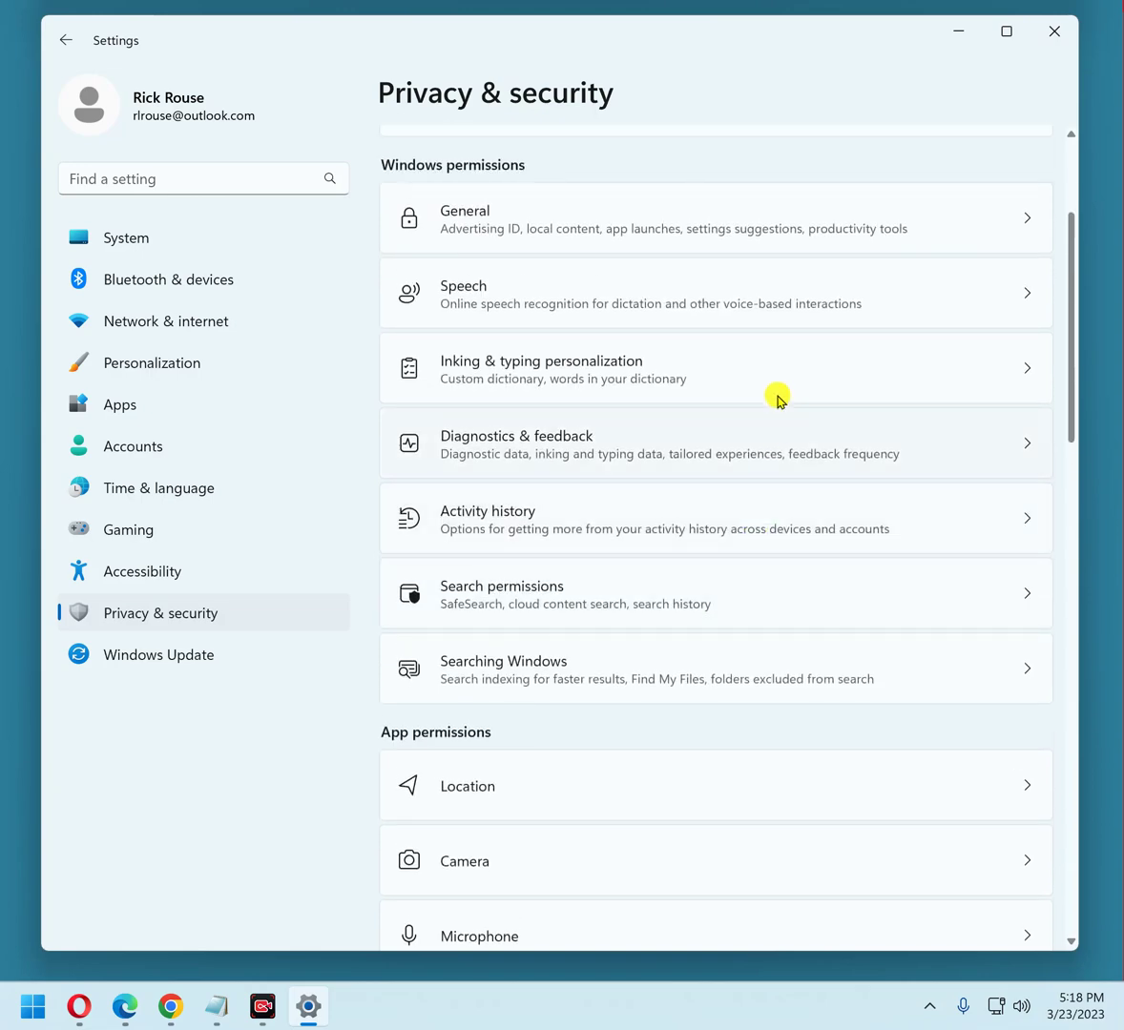
- Turn off advertising ID, language-list access, app-launch tracking and suggested content under General
click(492, 218)
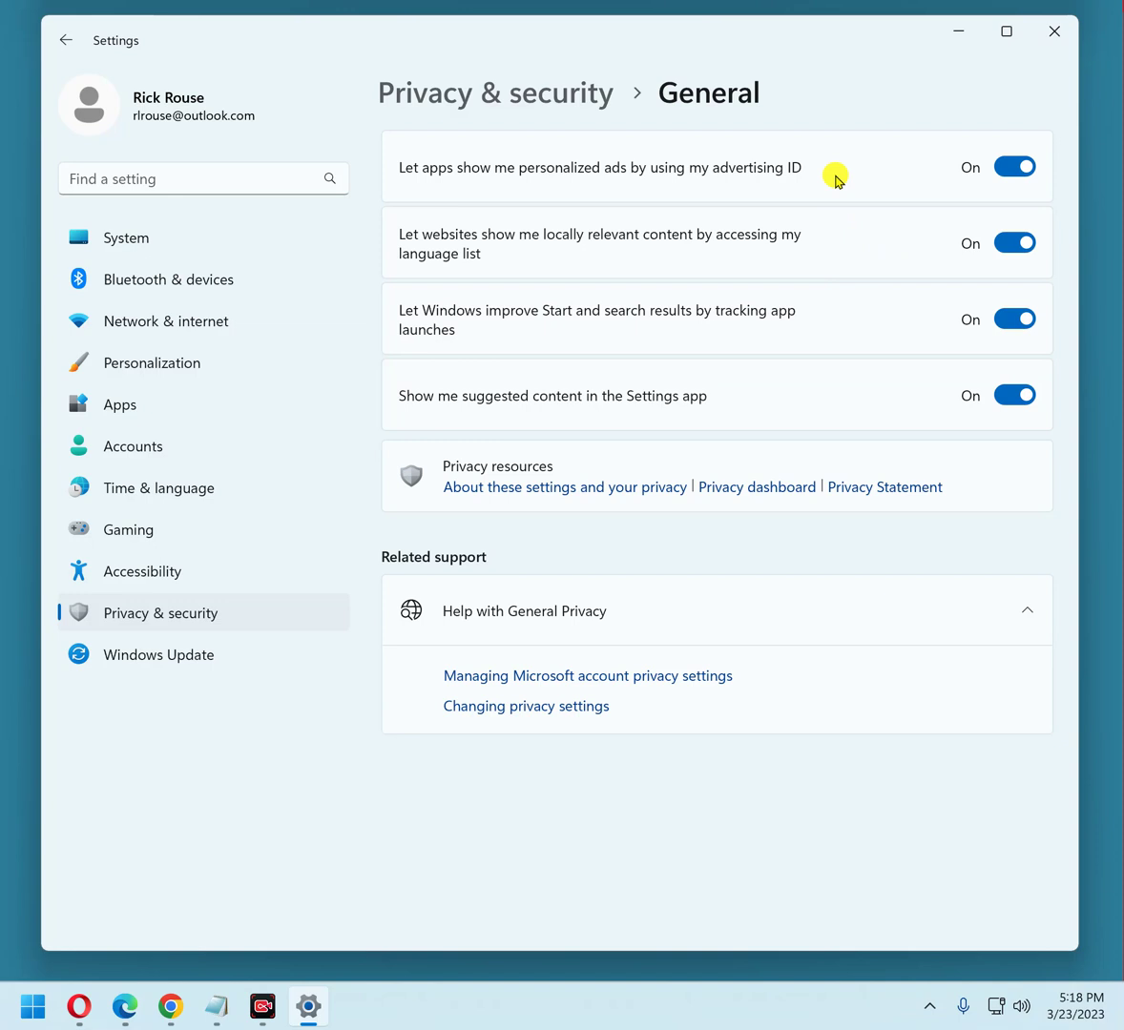
click(1012, 168)
click(1013, 245)
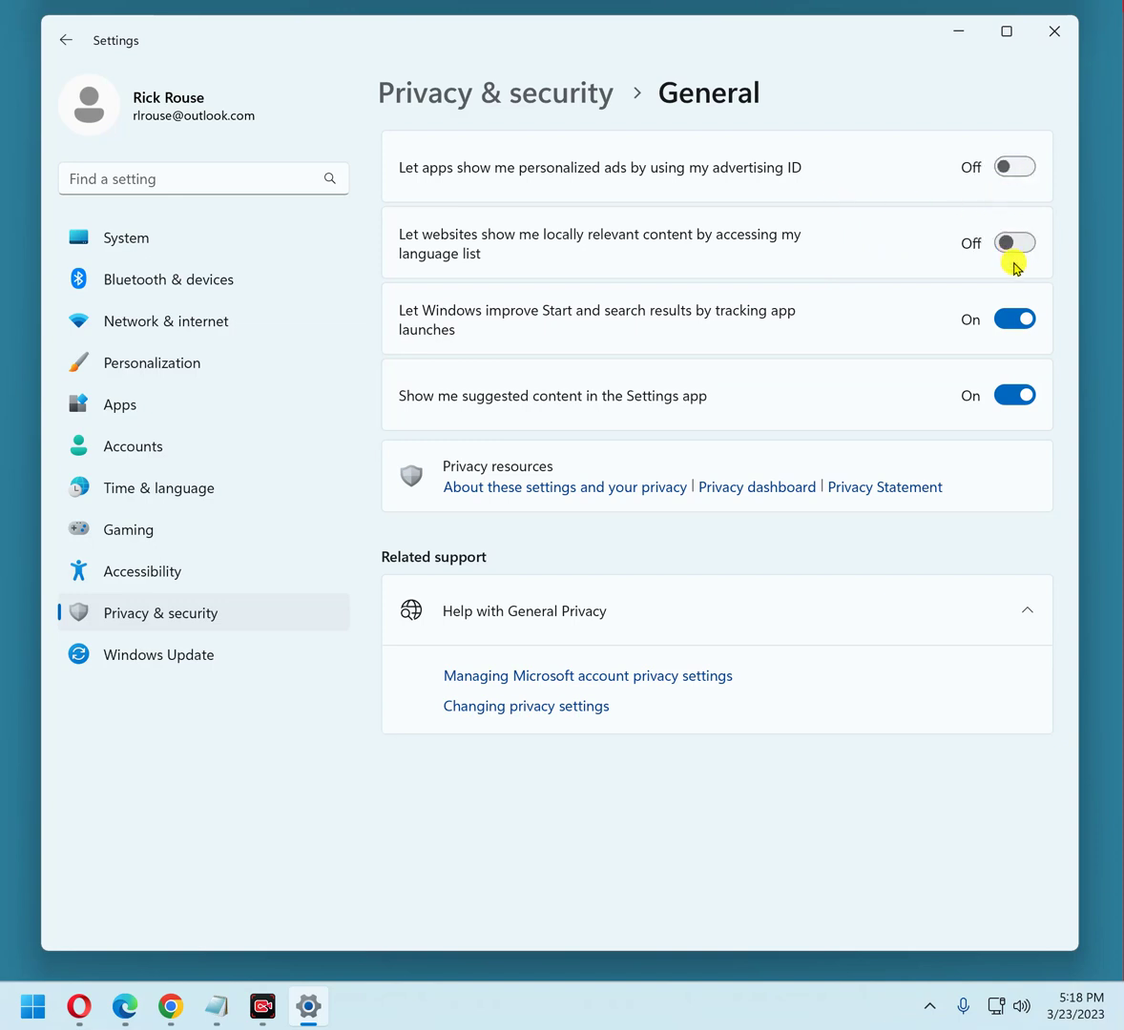
click(1013, 319)
click(1009, 394)
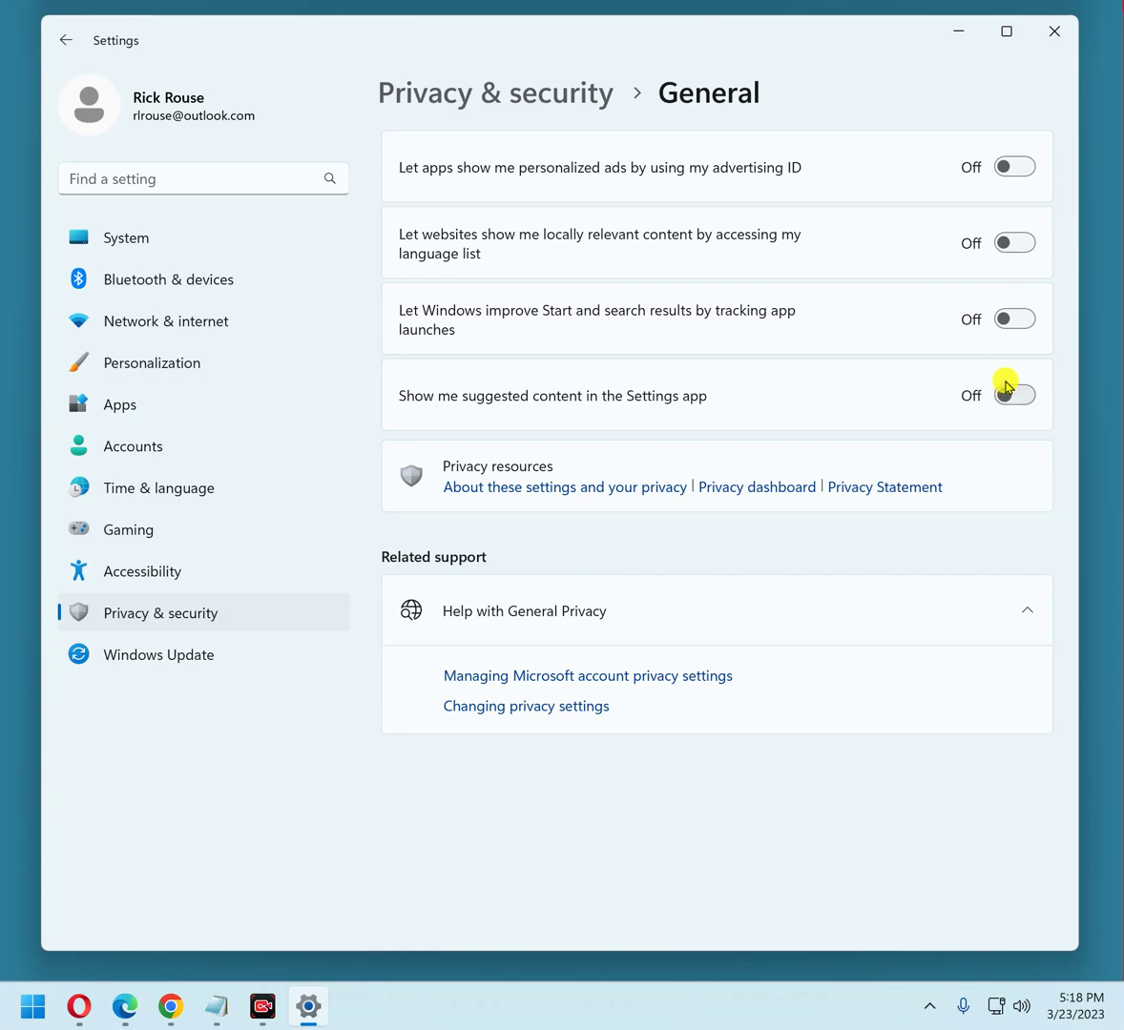
click(65, 42)
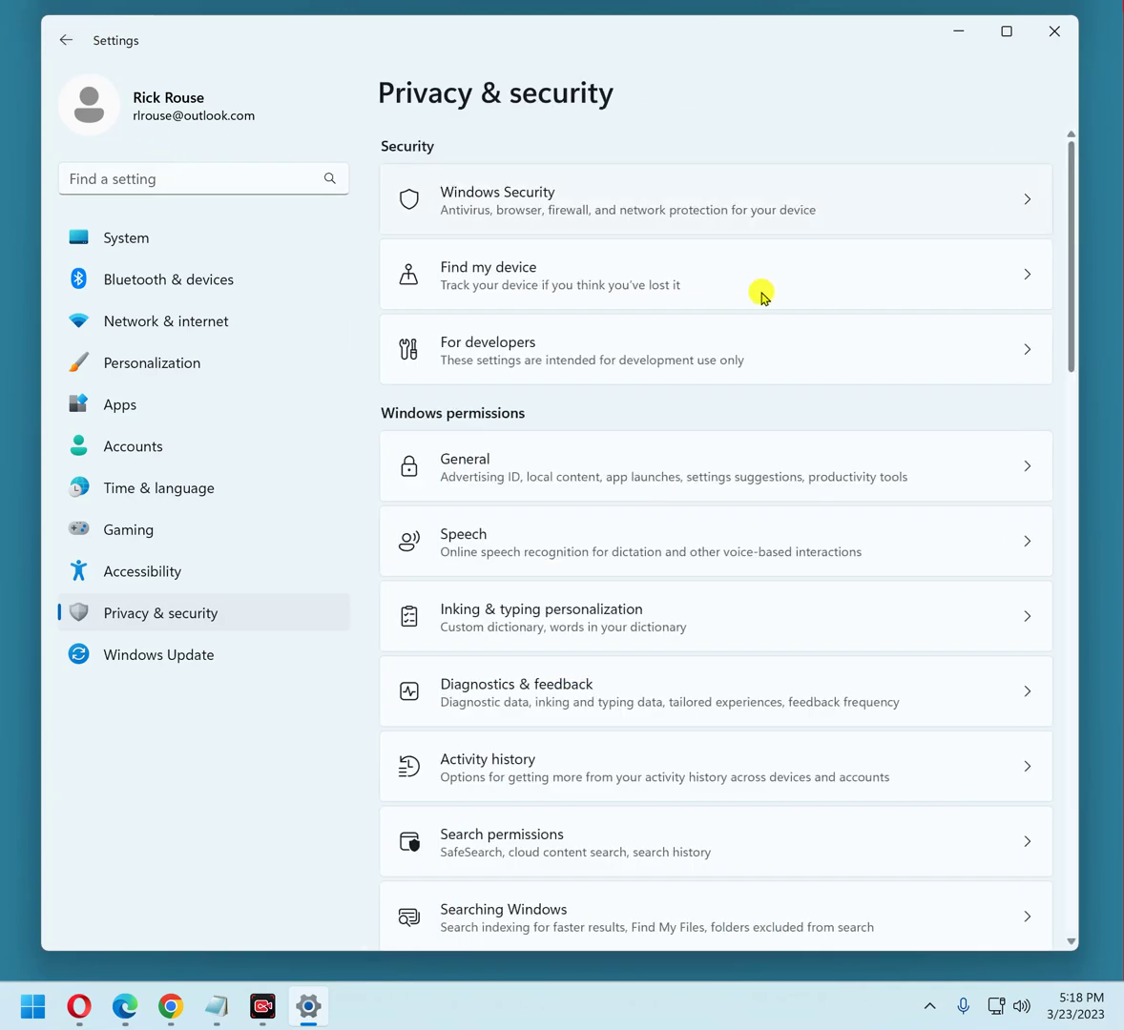
scroll(908, 327, down, 3)
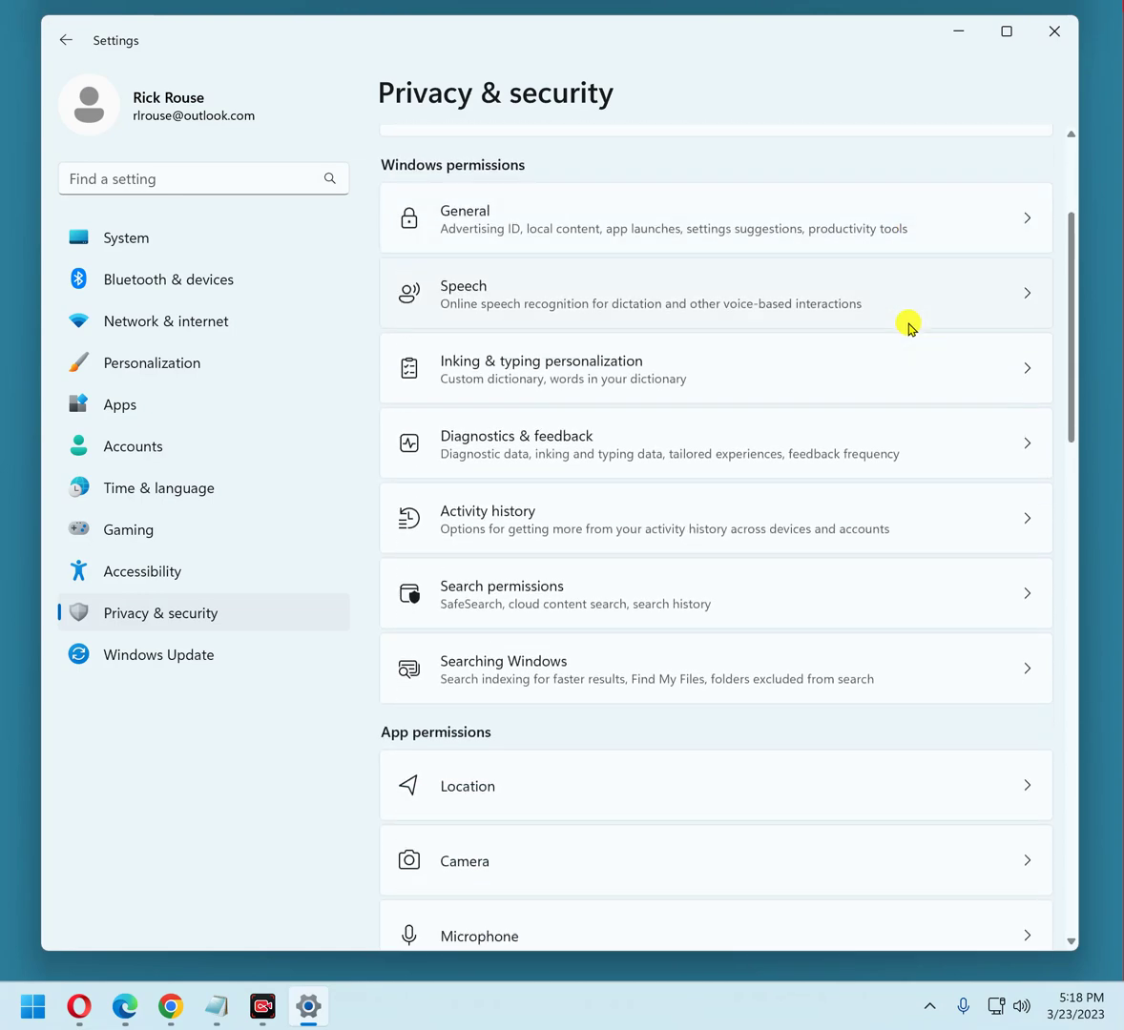
- Switch the Online speech recognition toggle to Off on the Speech page
click(532, 292)
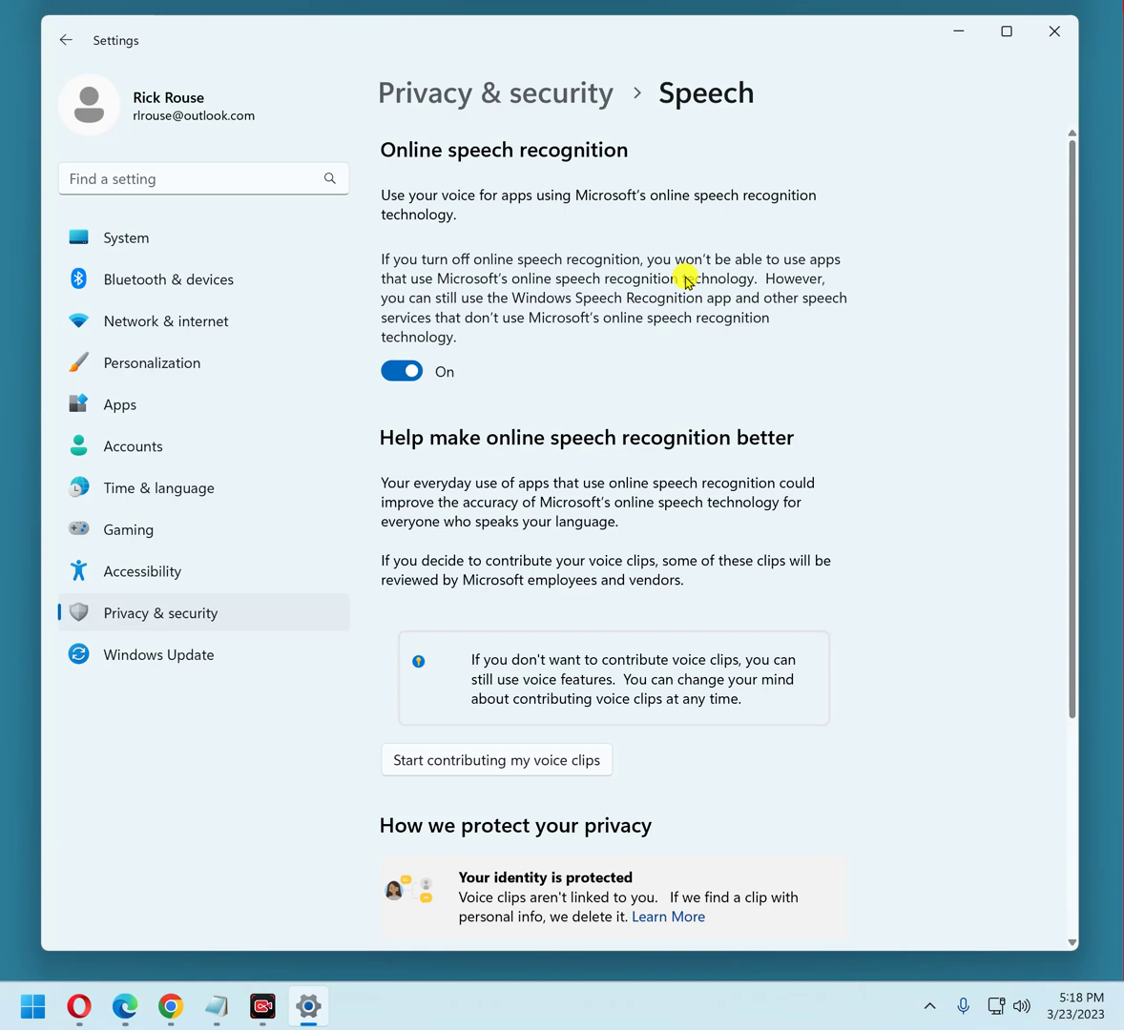
click(408, 371)
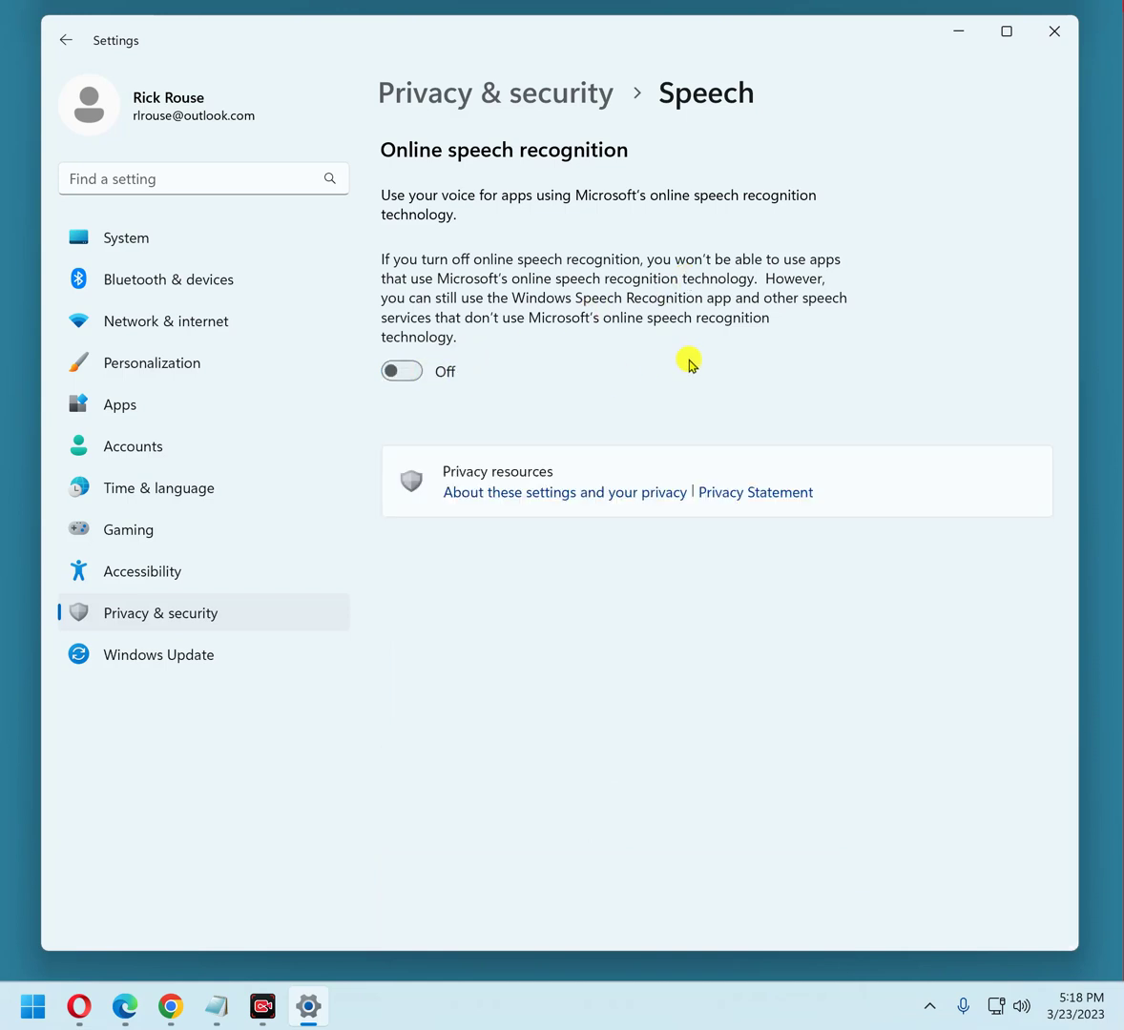
- Switch off the Custom inking and typing dictionary under Inking & typing personalization
click(65, 43)
scroll(760, 391, down, 3)
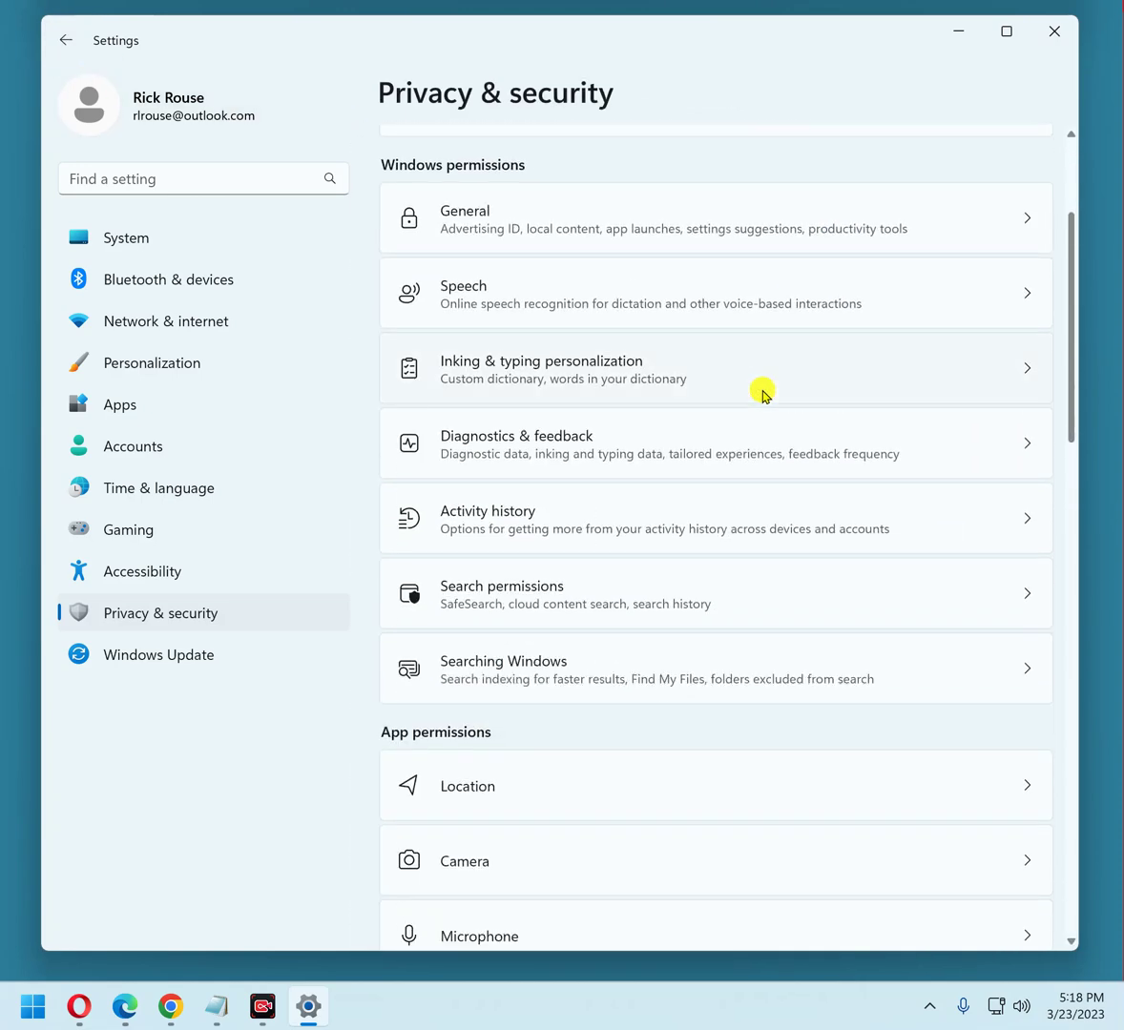
click(584, 369)
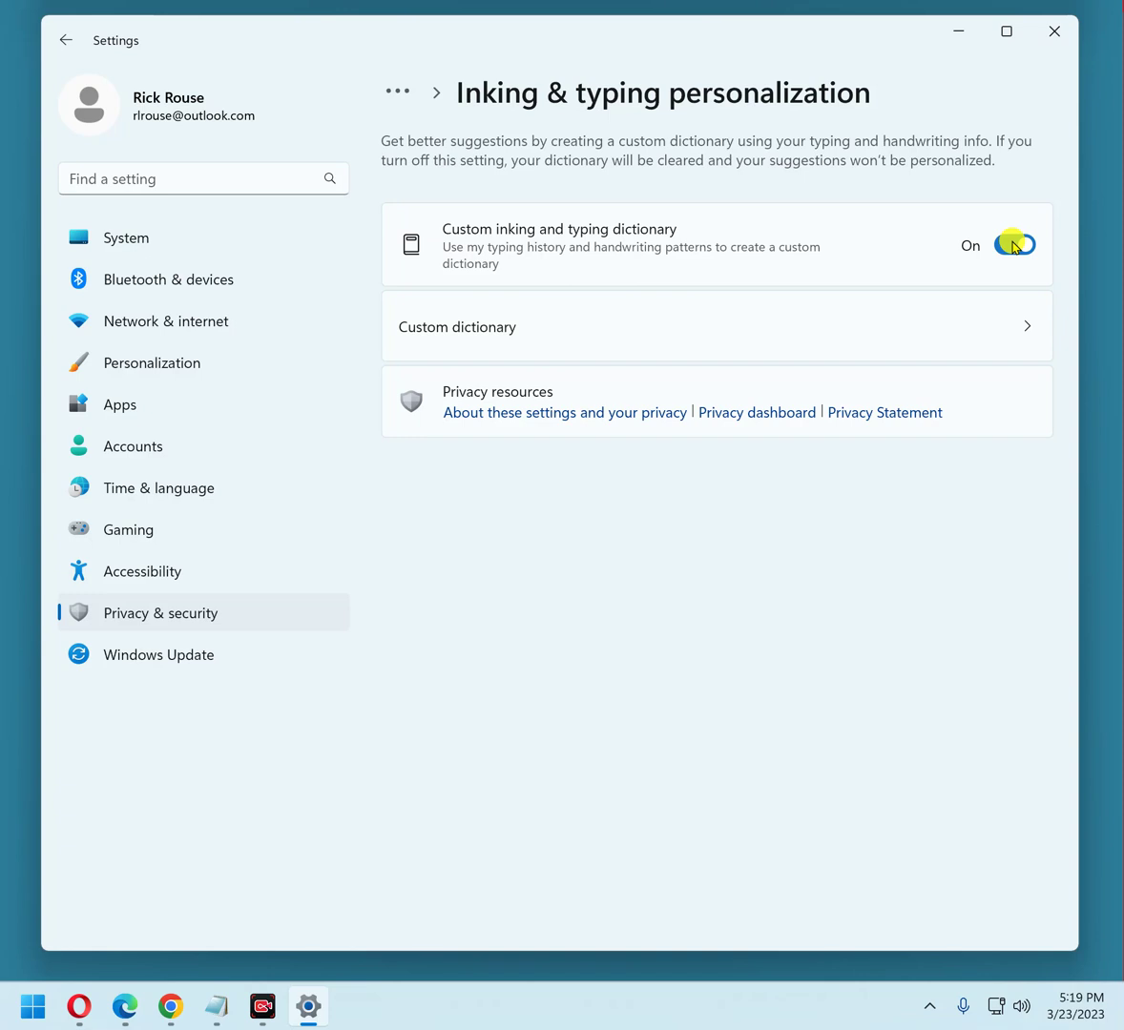
click(1013, 248)
click(1010, 248)
click(71, 40)
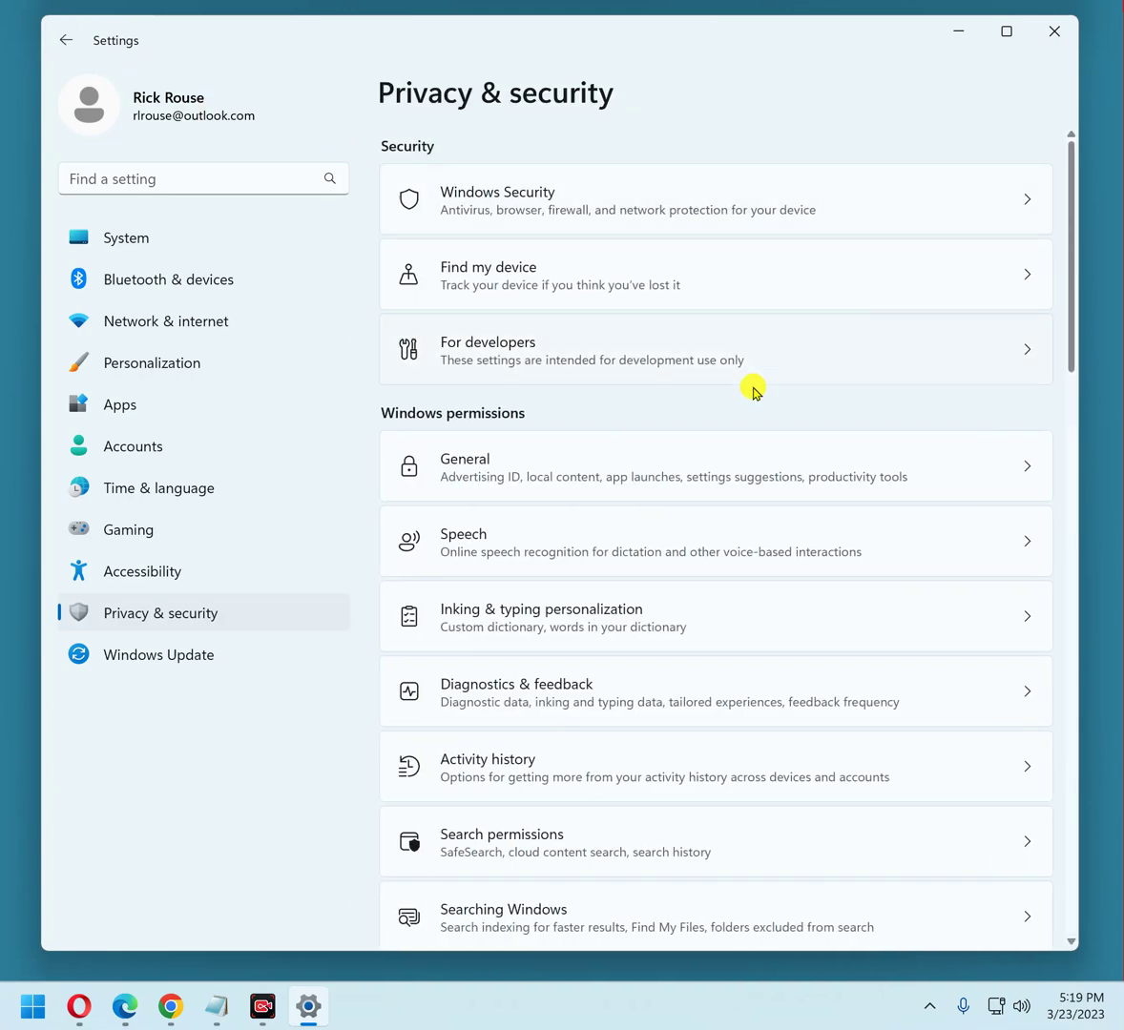
- Turn off Send optional diagnostic data in Diagnostics & feedback
scroll(763, 500, down, 2)
scroll(763, 501, down, 1)
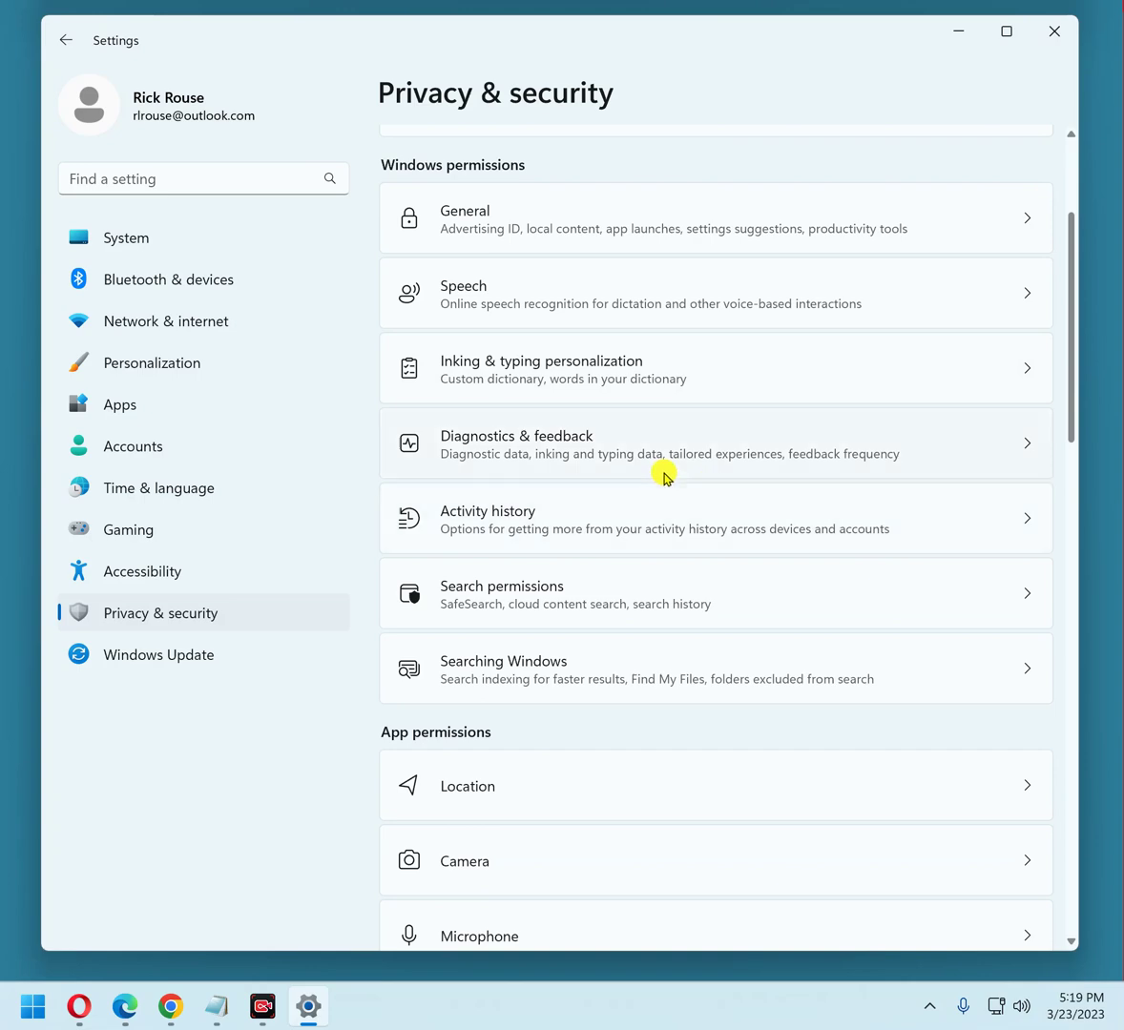
click(541, 443)
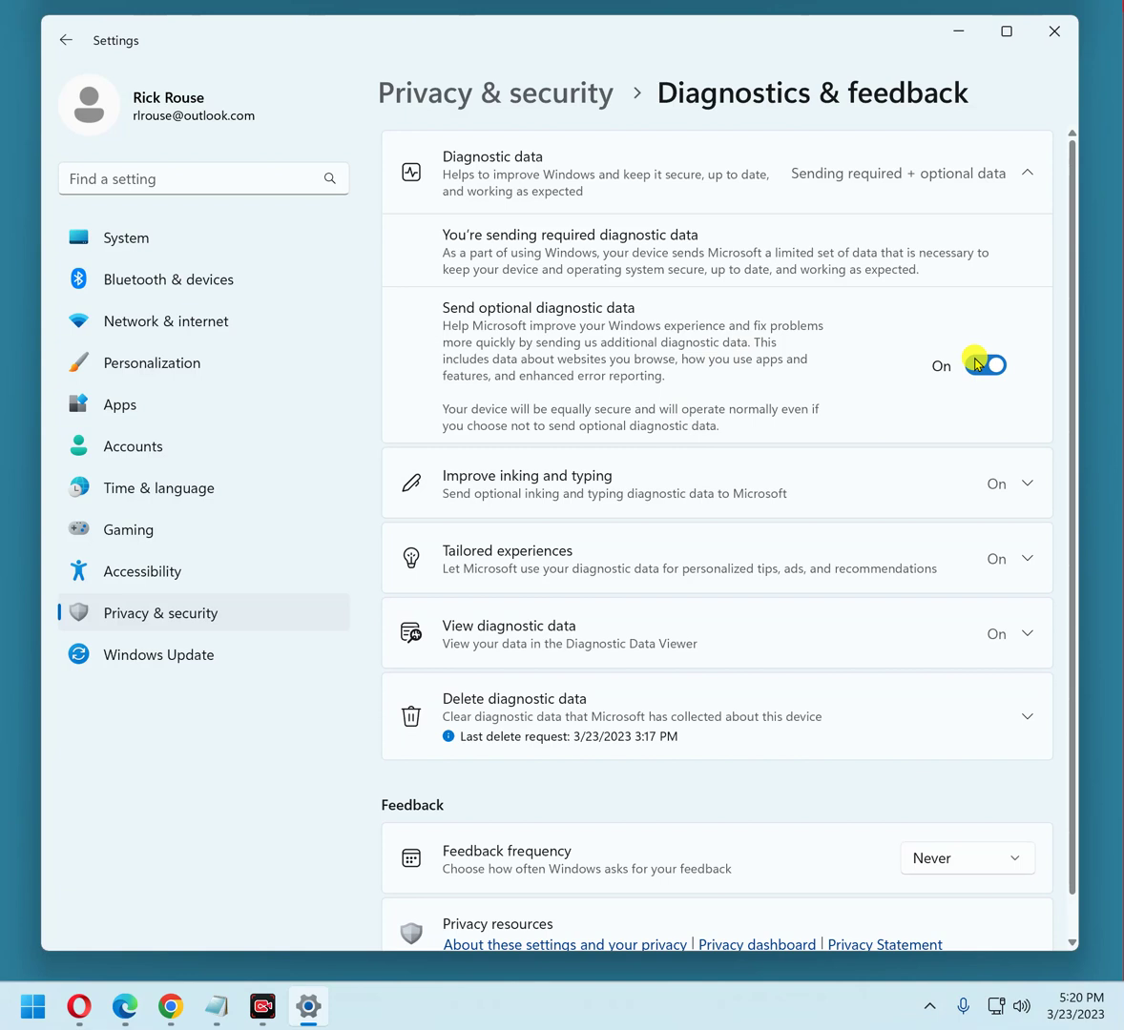
click(977, 363)
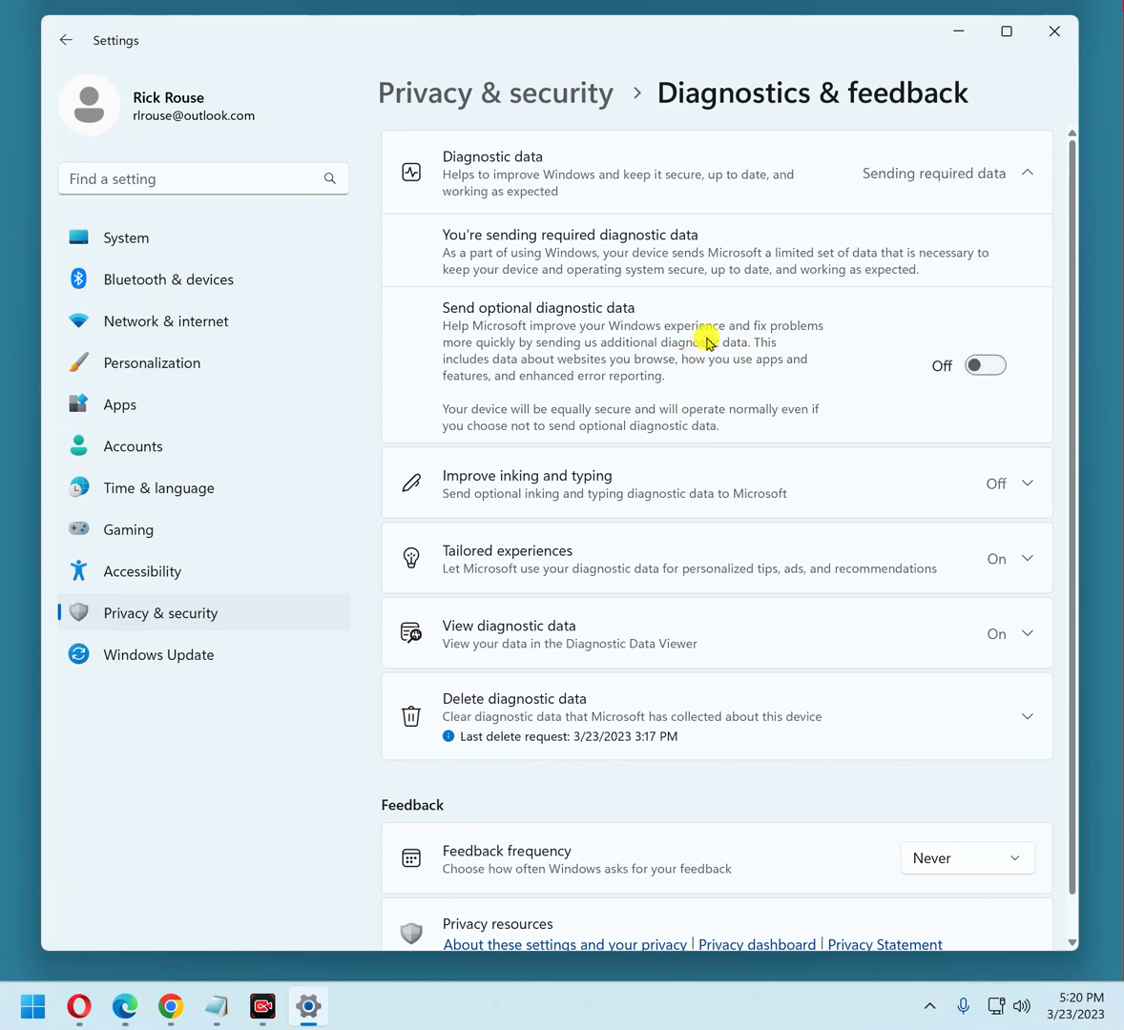
- Expand Improve inking and typing and keep Feedback frequency set to Never
scroll(707, 340, down, 1)
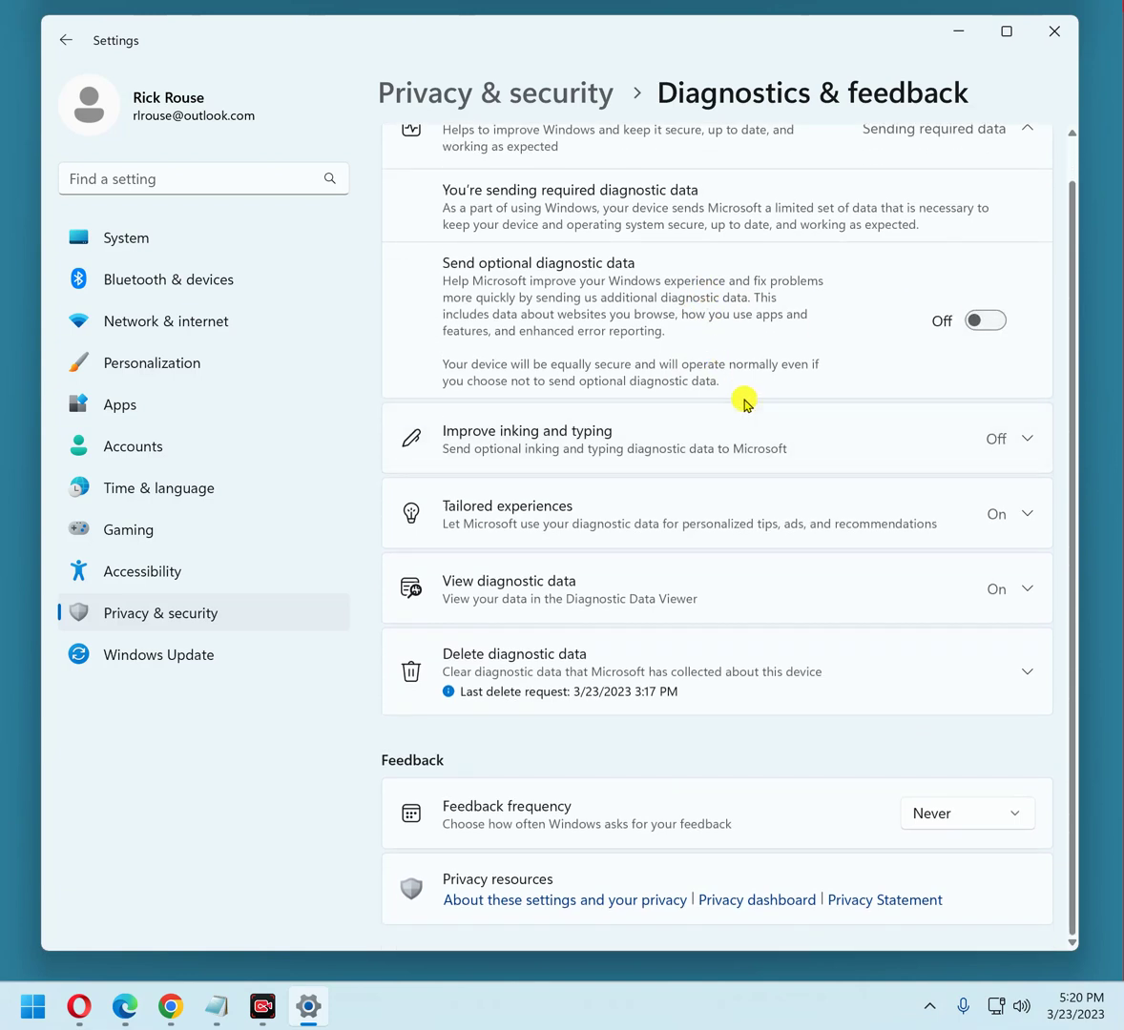
click(654, 425)
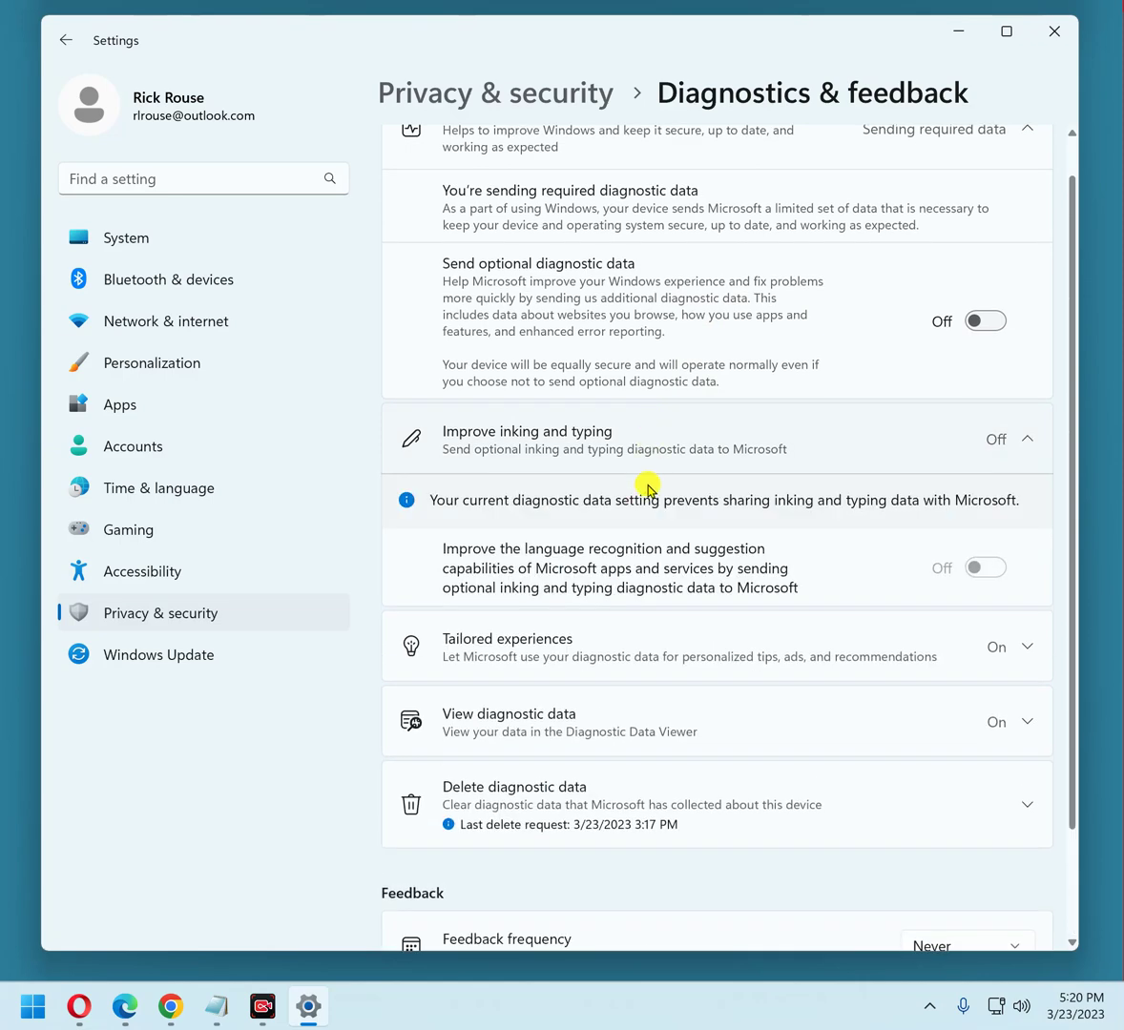
scroll(658, 573, down, 2)
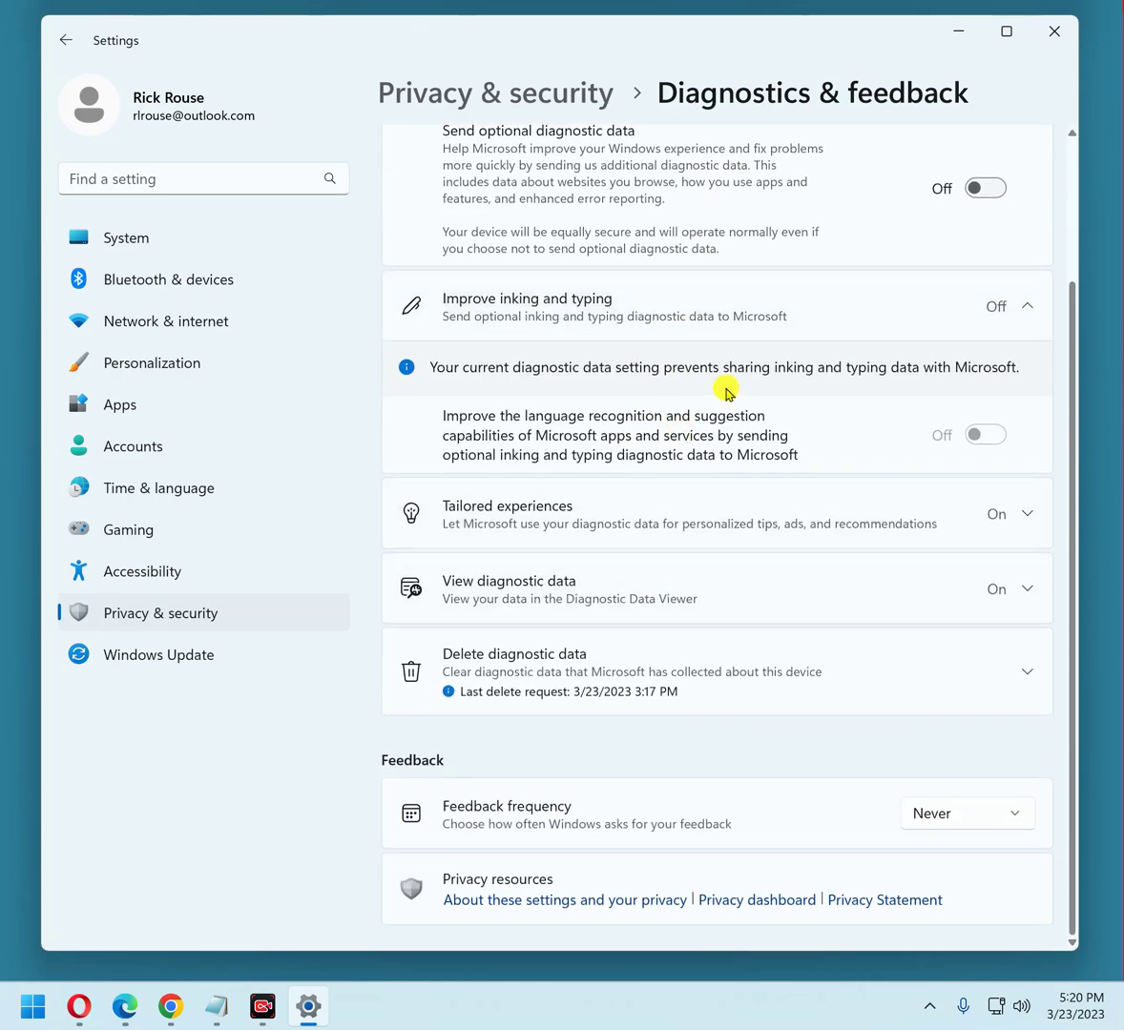
scroll(725, 363, up, 1)
scroll(725, 353, down, 1)
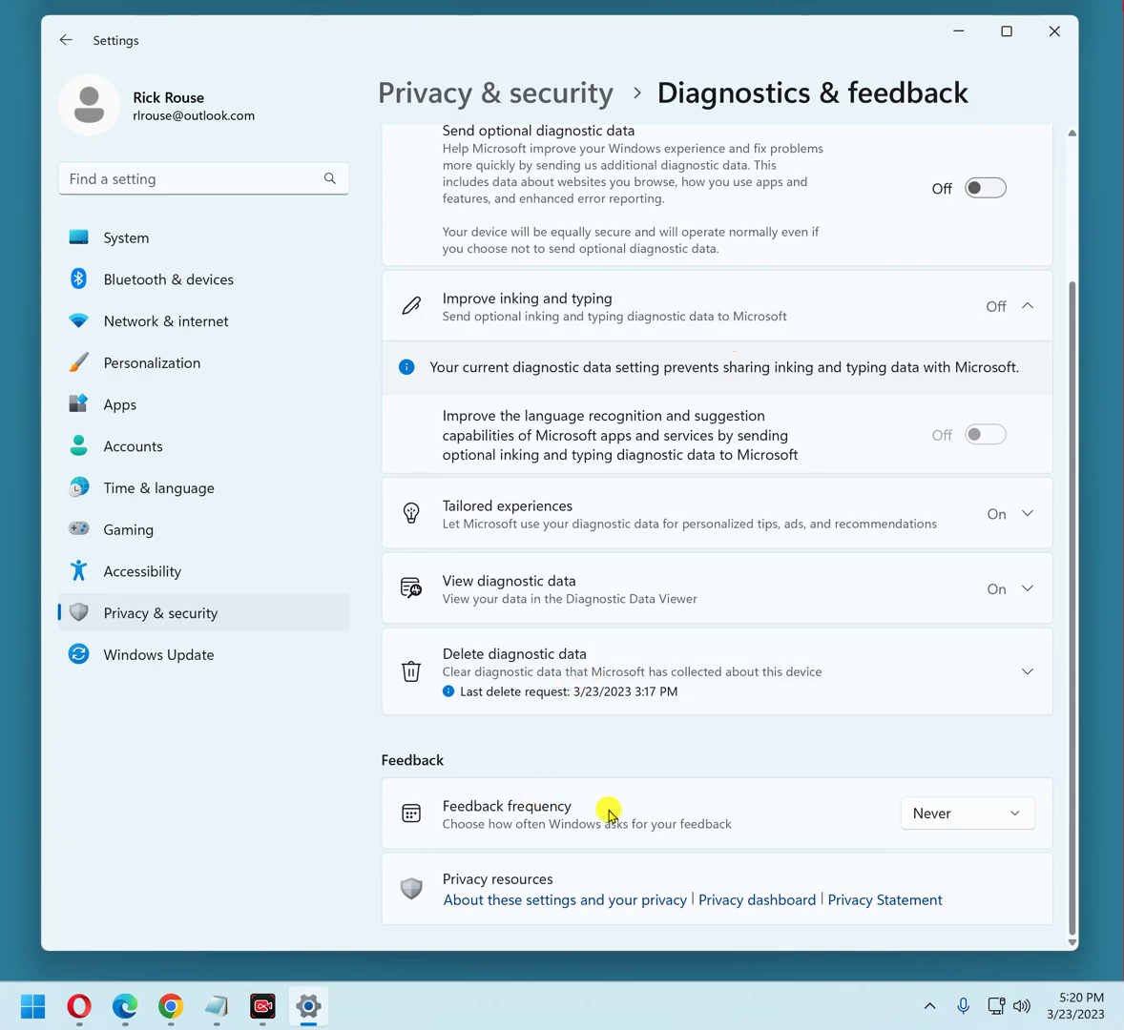
click(981, 816)
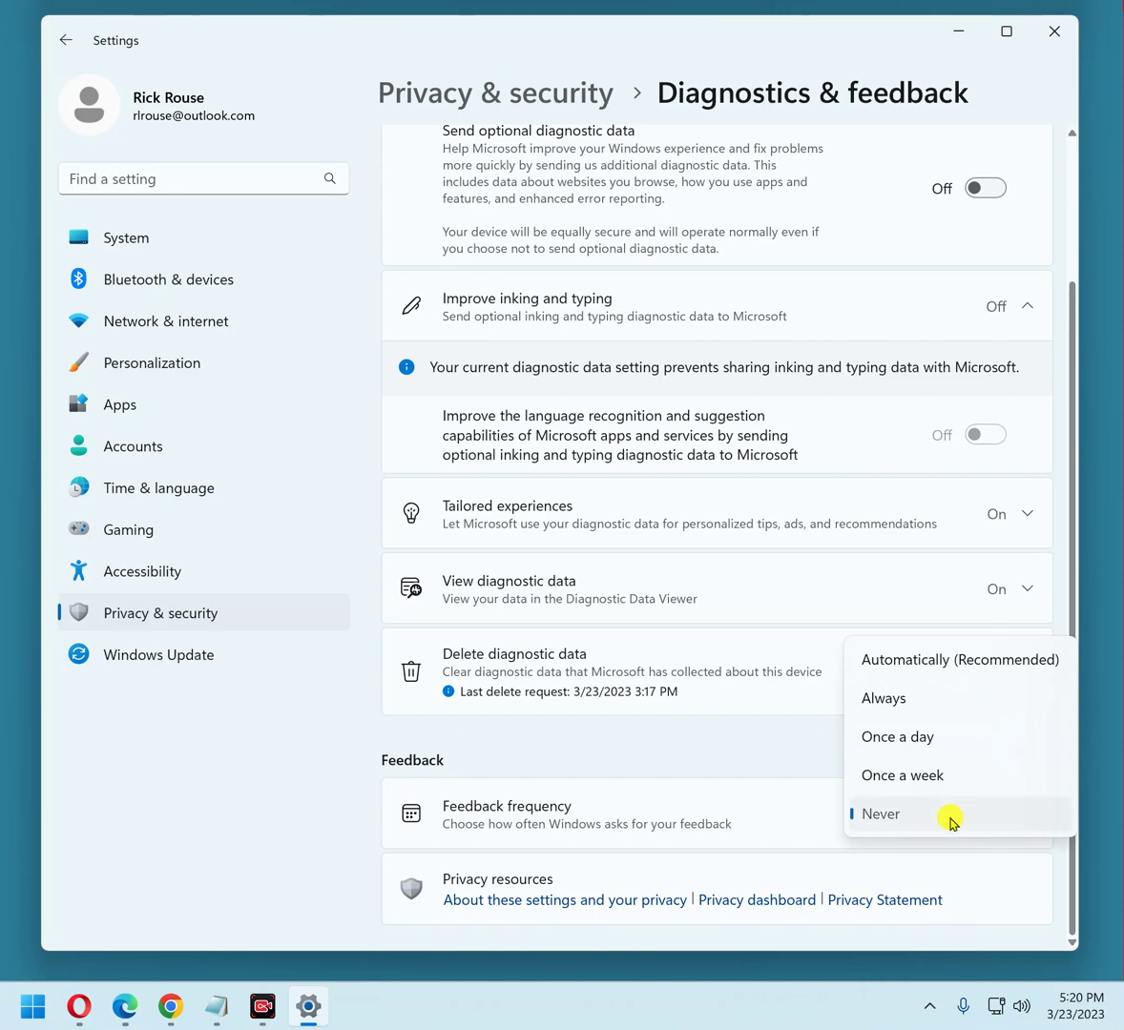
click(948, 818)
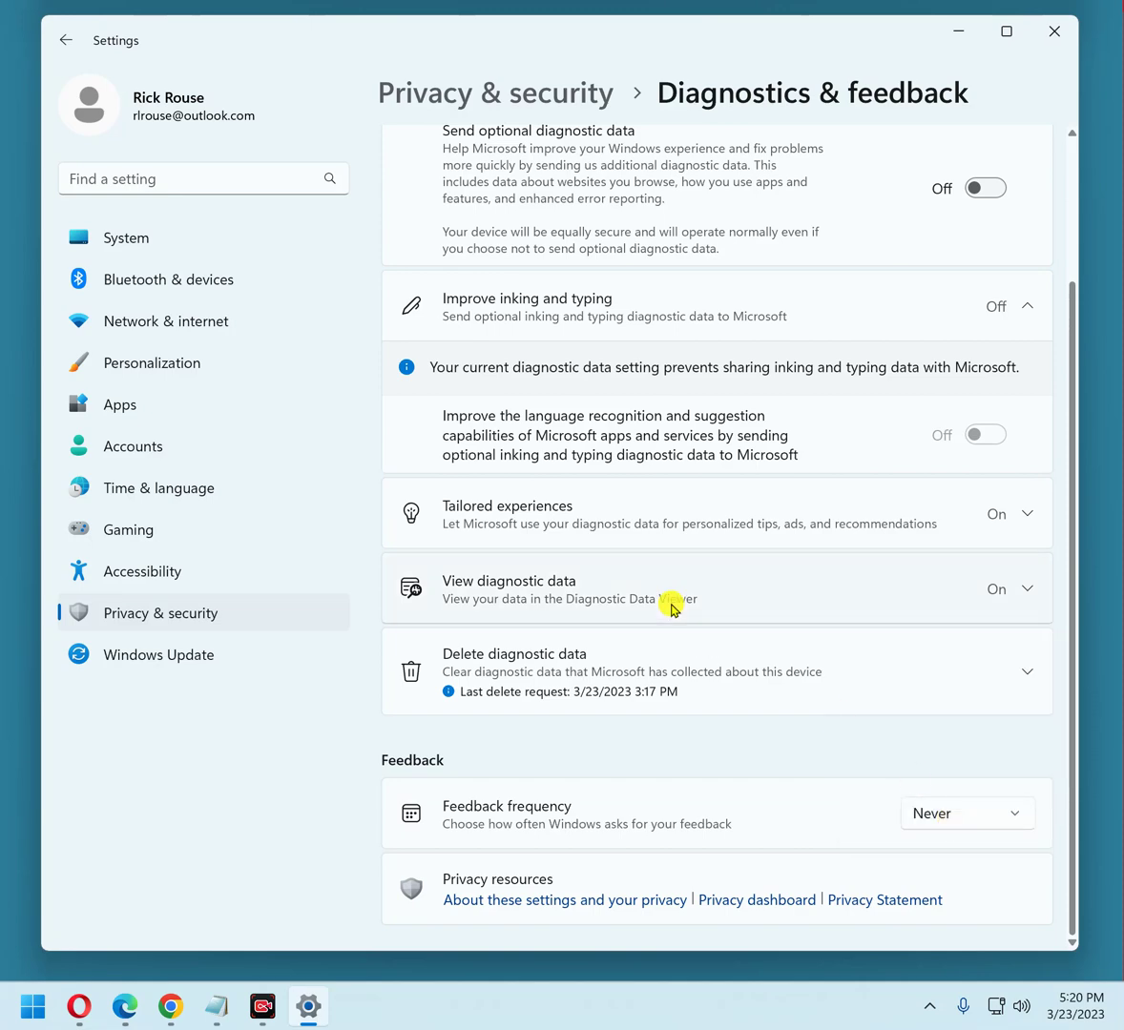
- Turn off 'Store my activity history on this device' in Activity history
click(66, 40)
scroll(685, 485, down, 1)
scroll(685, 485, down, 3)
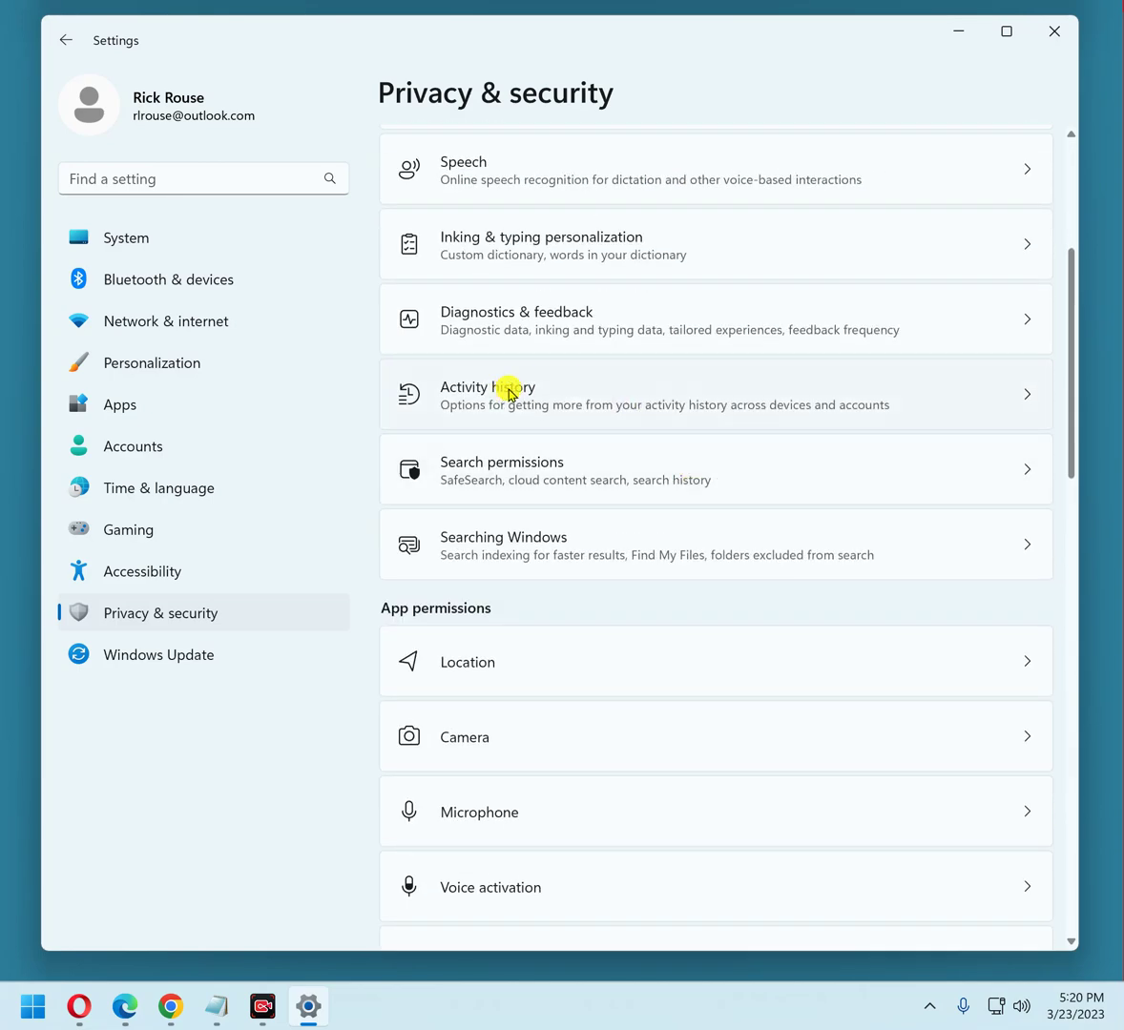
click(511, 393)
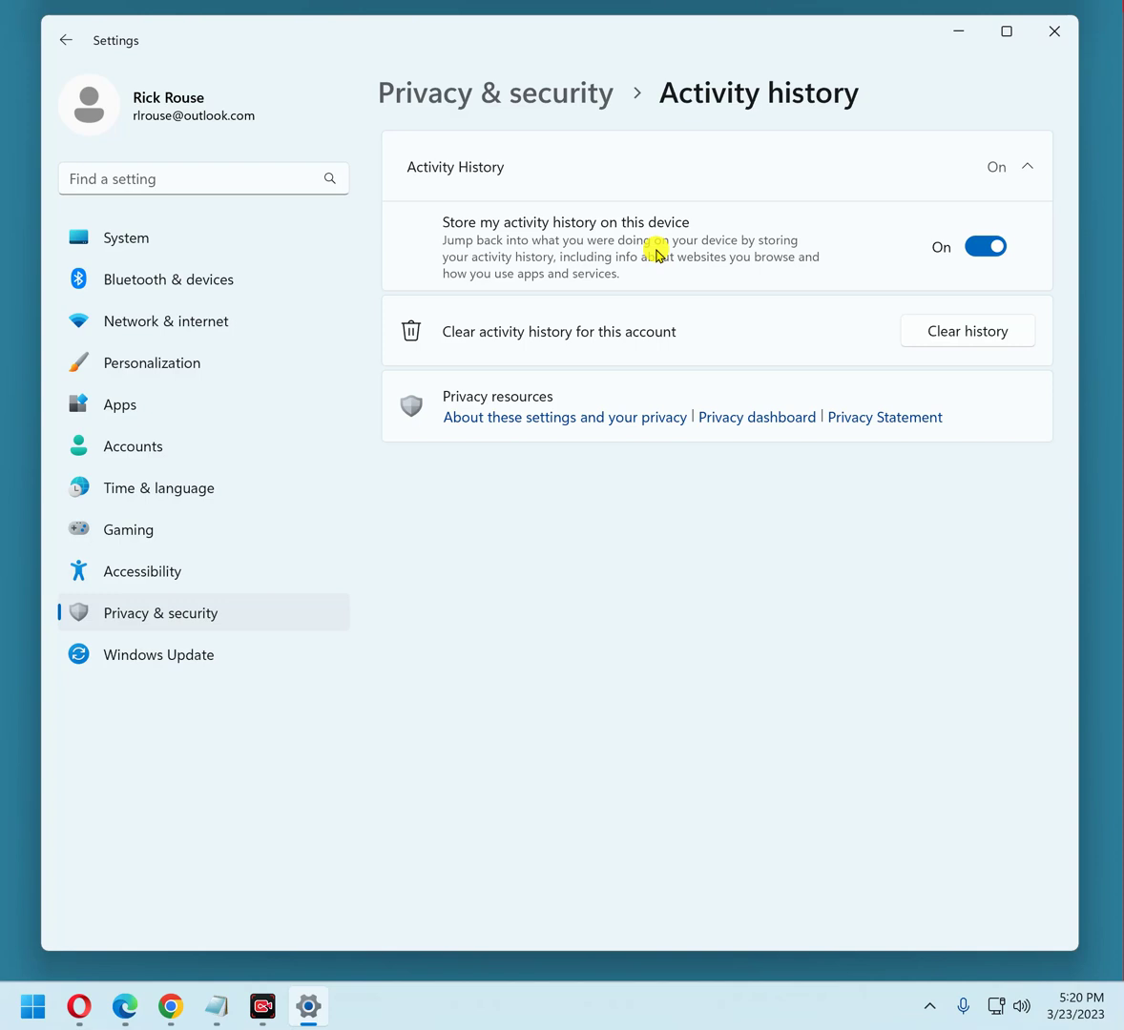
click(992, 250)
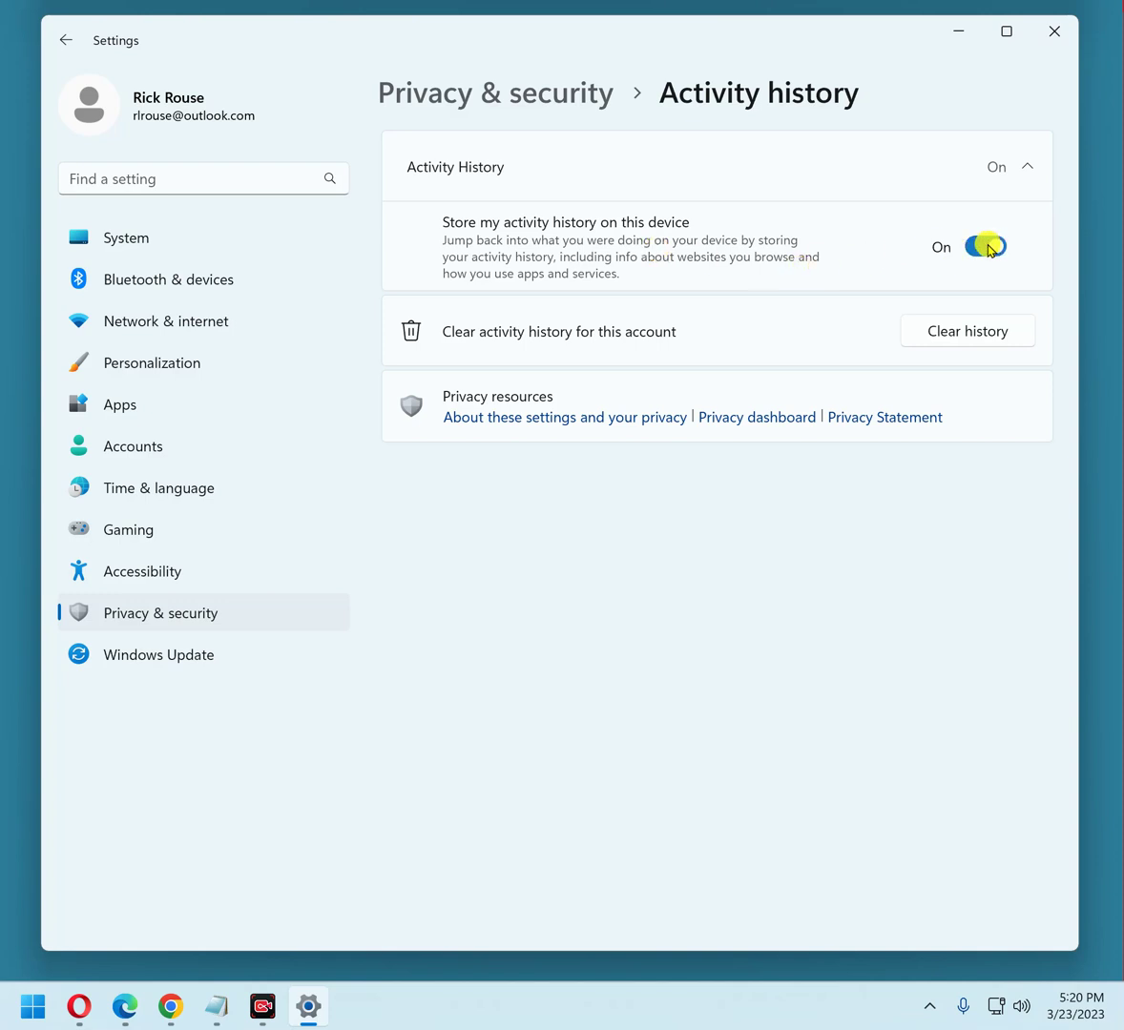
- Clear this account's existing activity history and return to Privacy & security
click(959, 334)
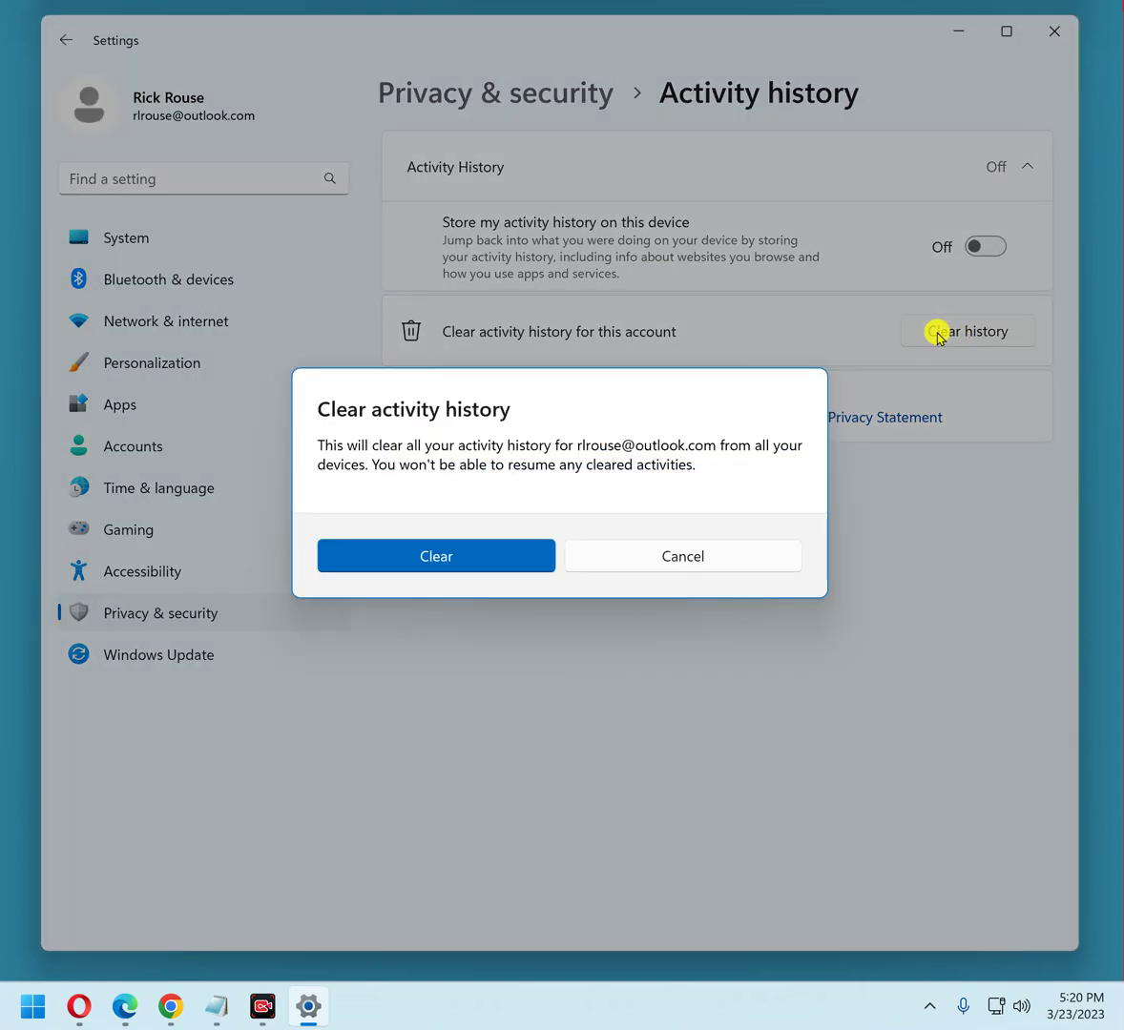
click(456, 554)
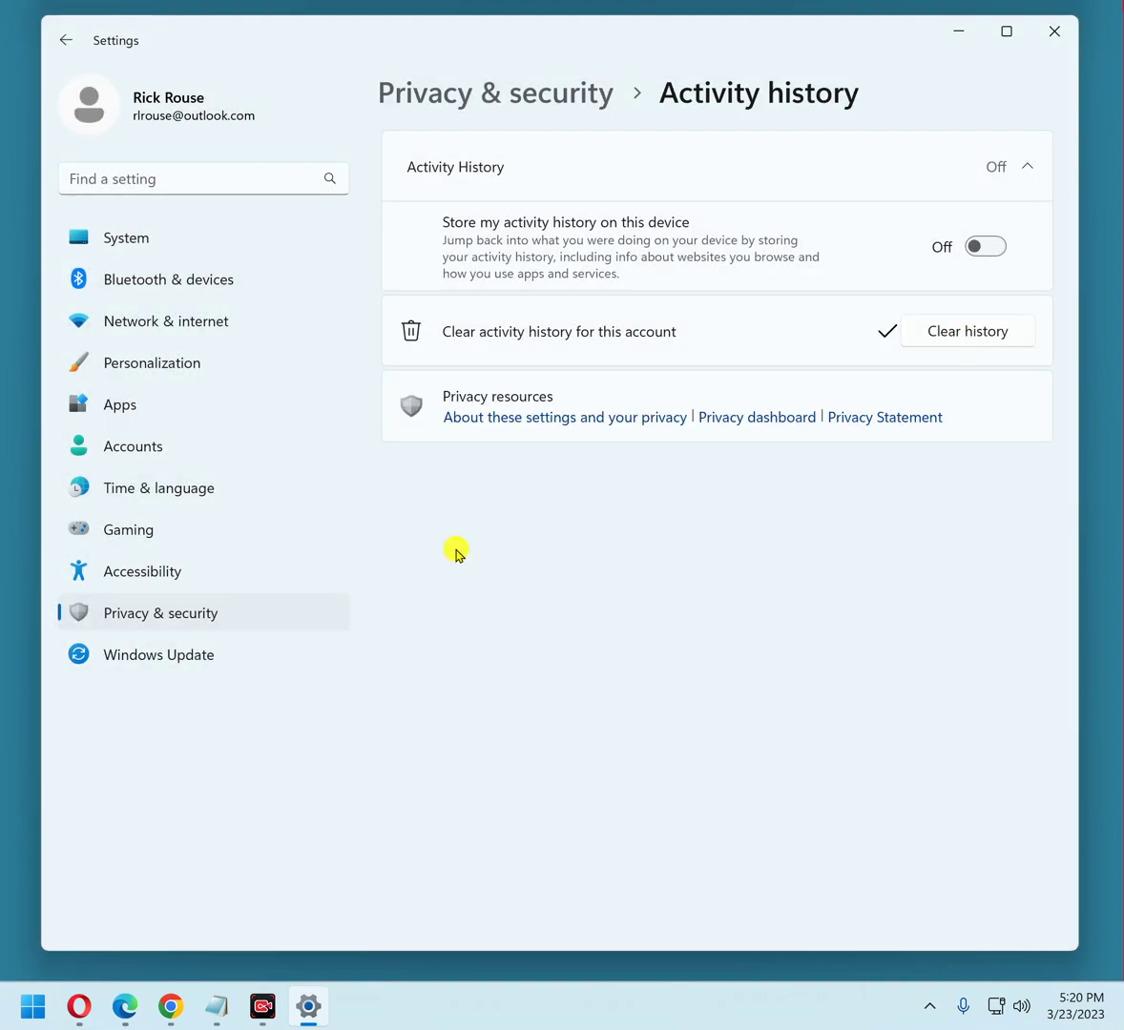
click(64, 40)
- Turn off cloud content search for both Microsoft and work or school accounts
scroll(660, 510, down, 3)
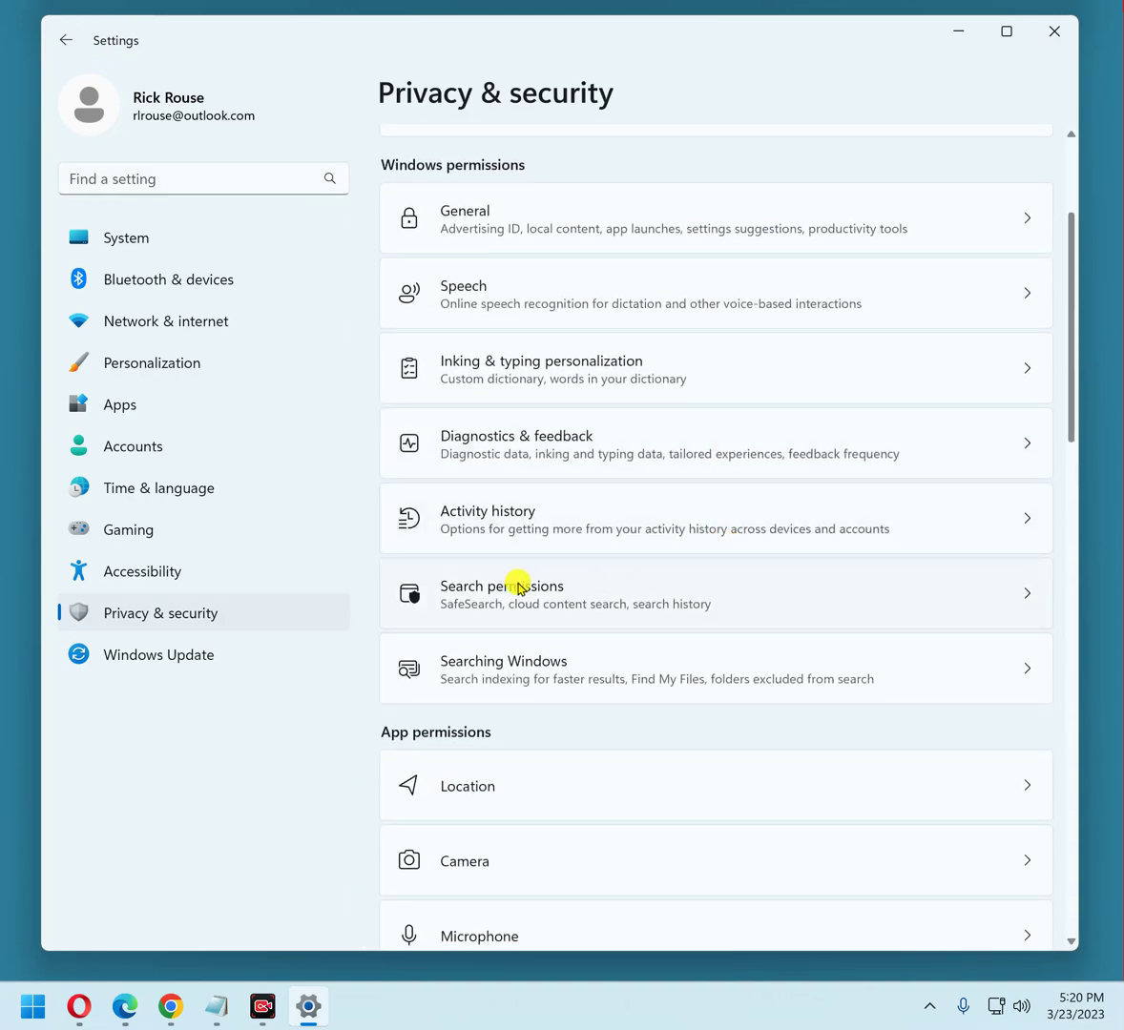
click(517, 586)
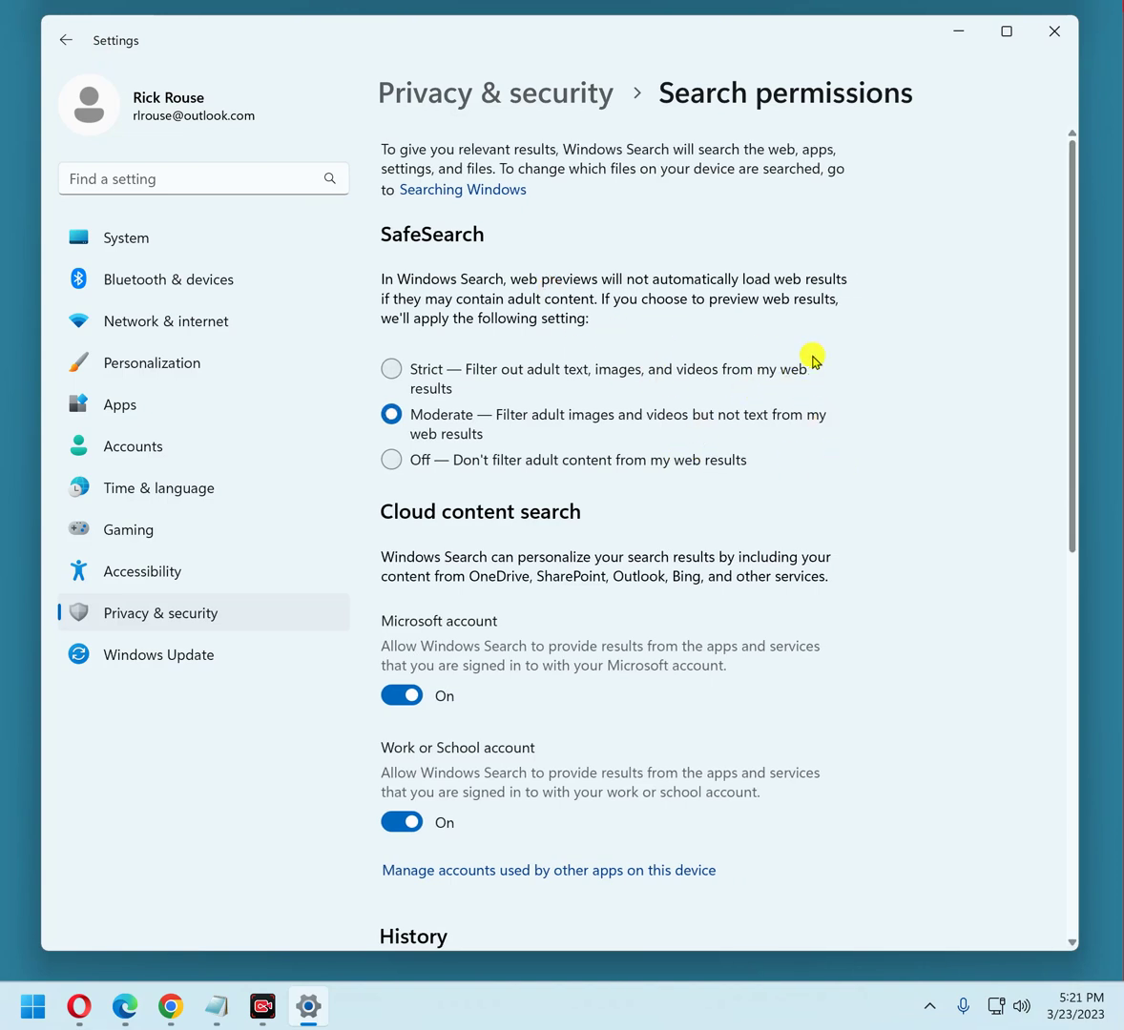
scroll(811, 359, down, 2)
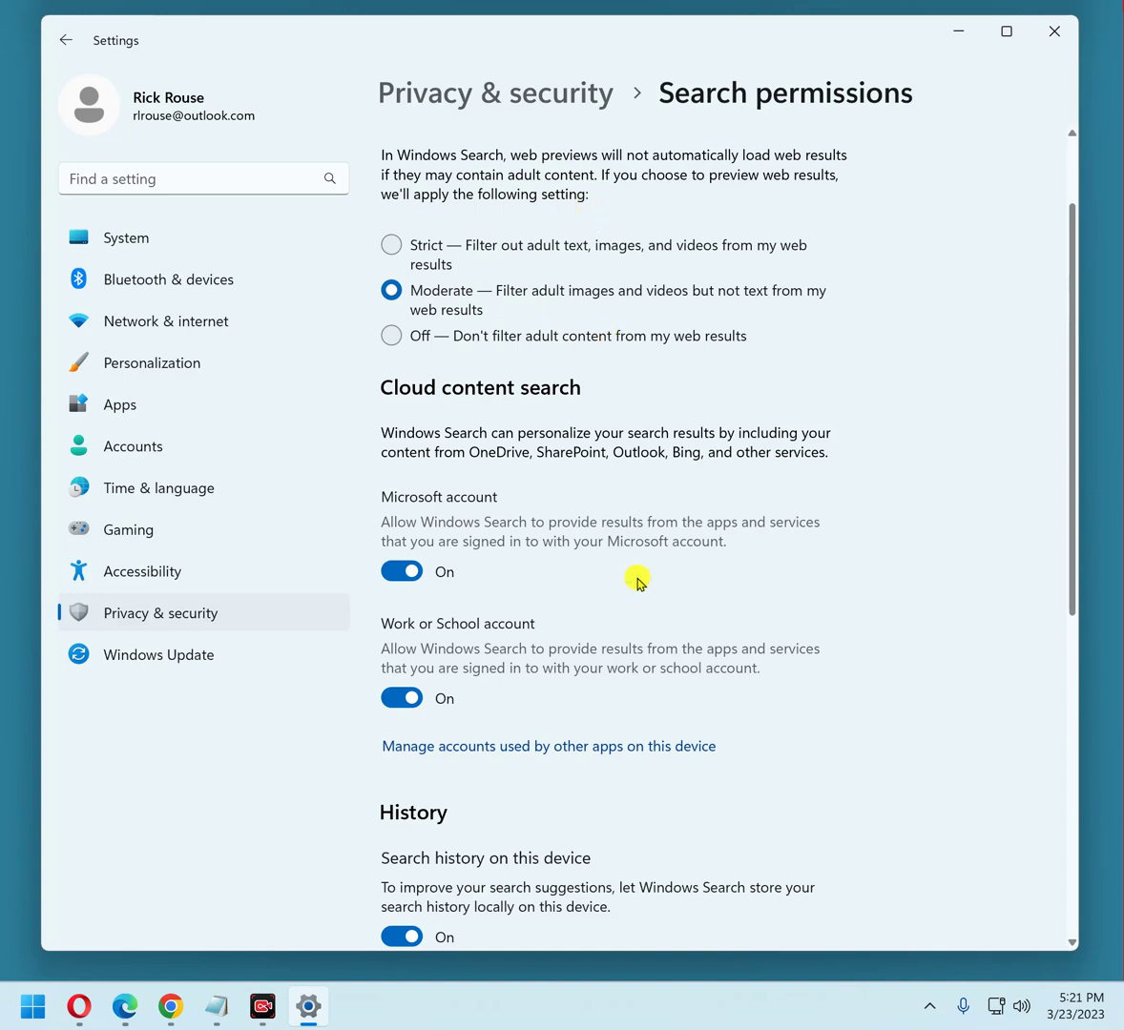
scroll(670, 399, down, 2)
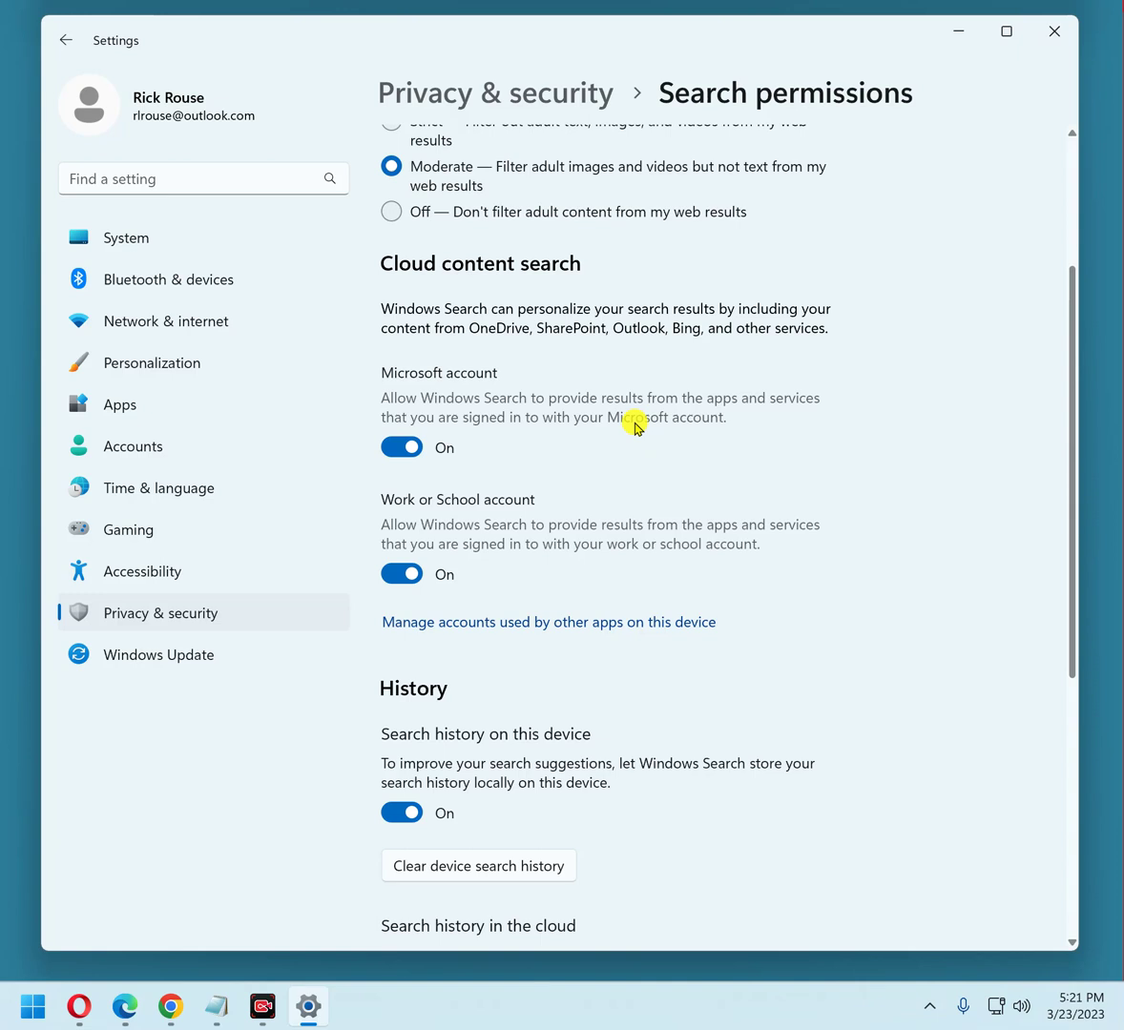
scroll(629, 422, down, 2)
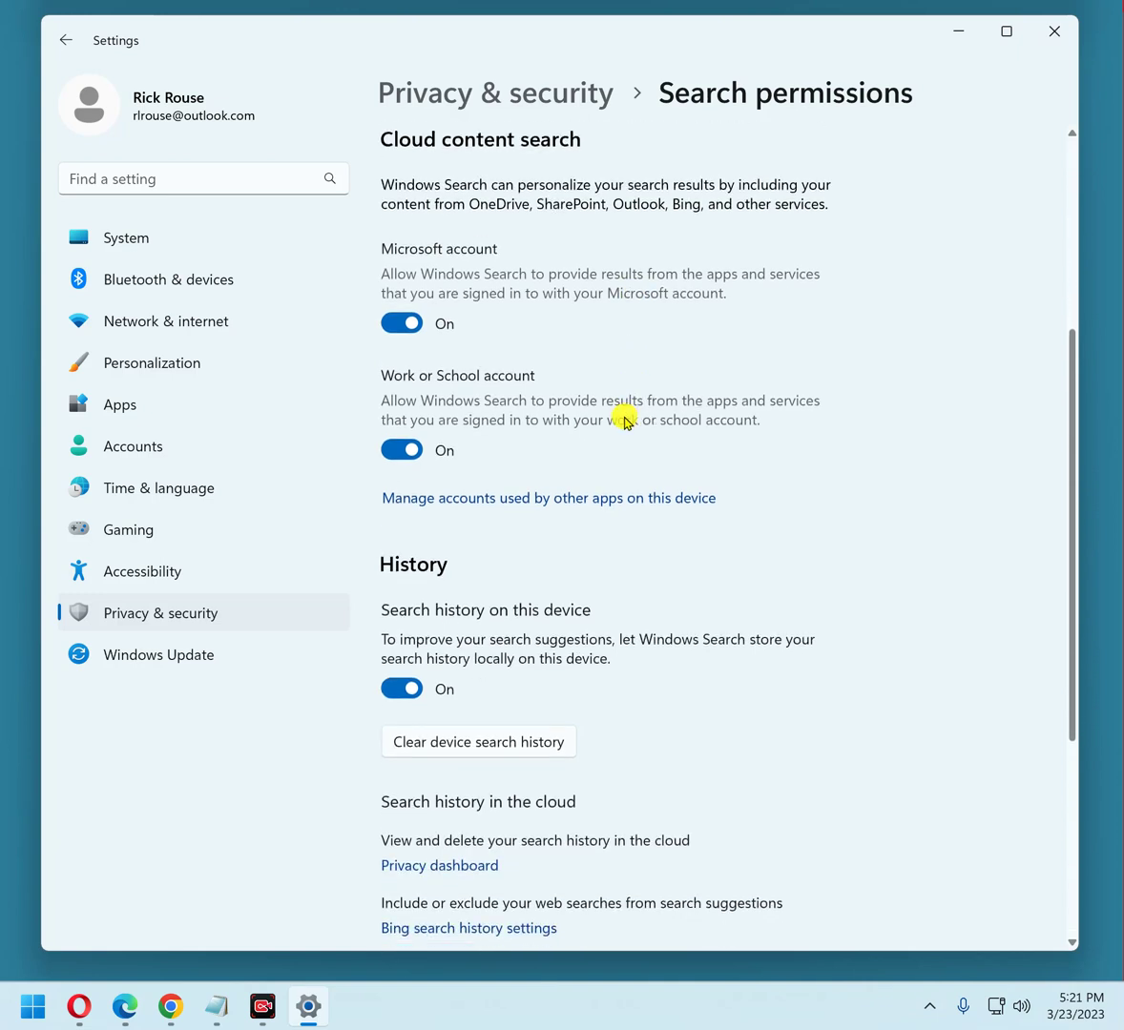
click(405, 325)
click(404, 451)
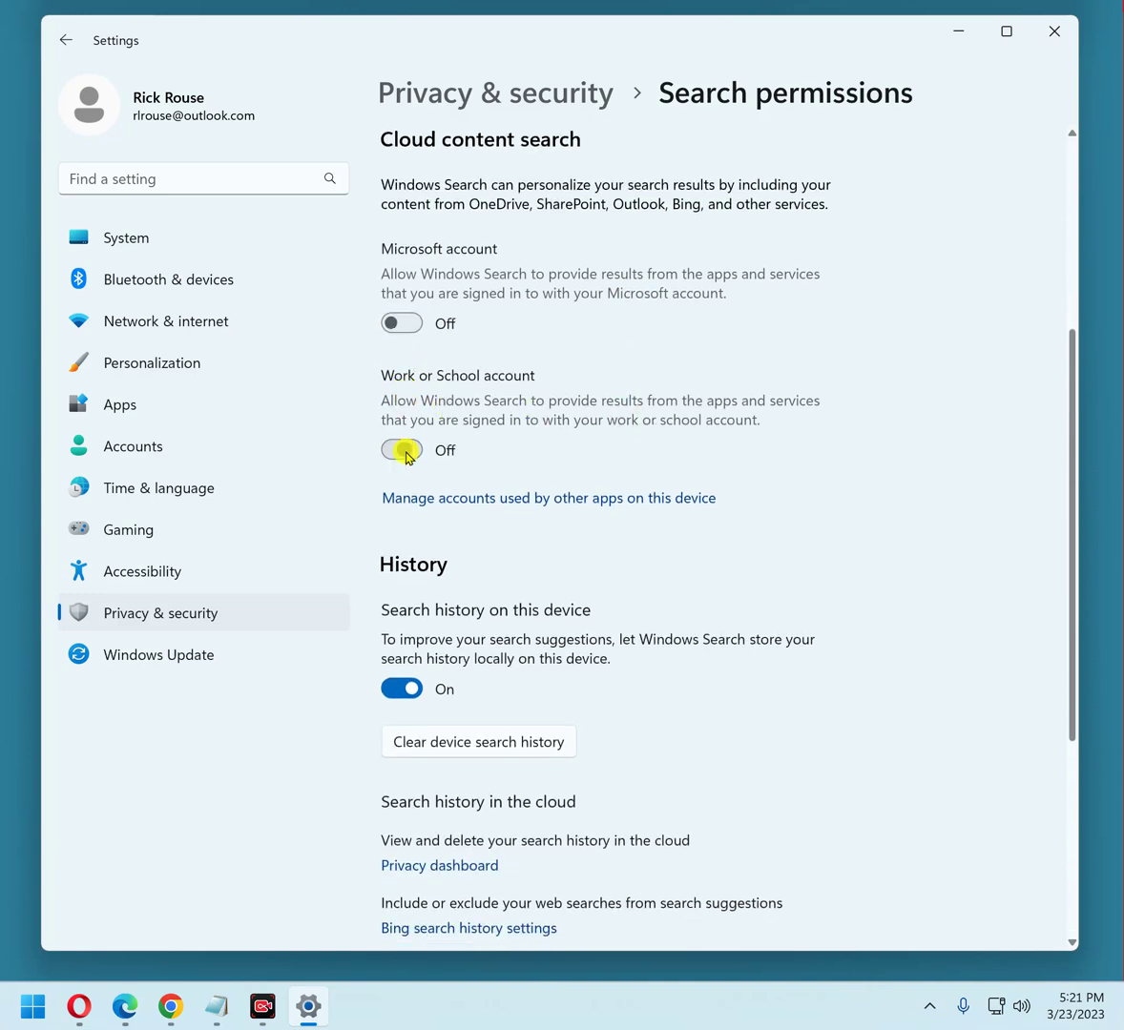
- Switch off Search history on this device and Show search highlights
click(398, 688)
scroll(738, 587, down, 5)
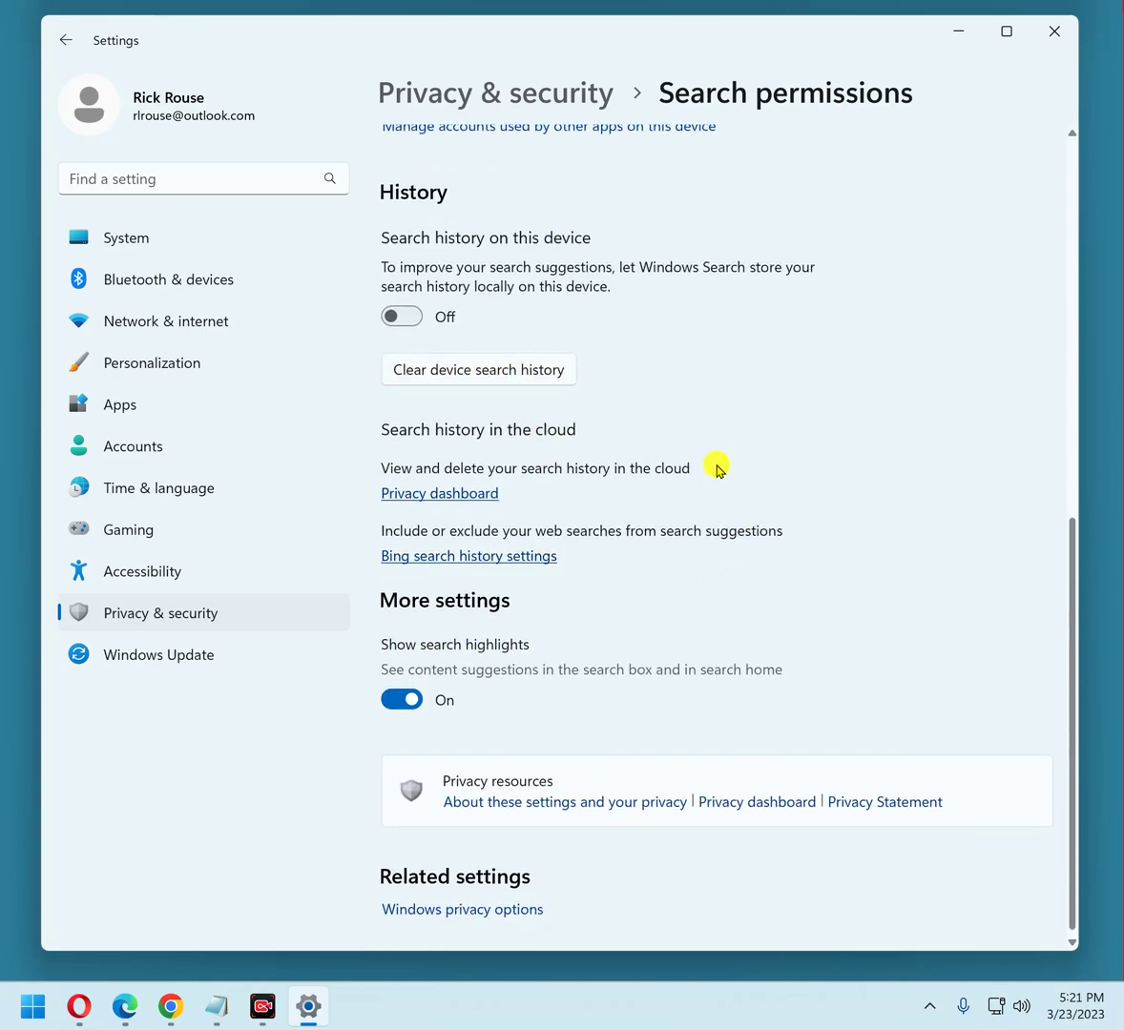
scroll(718, 470, down, 1)
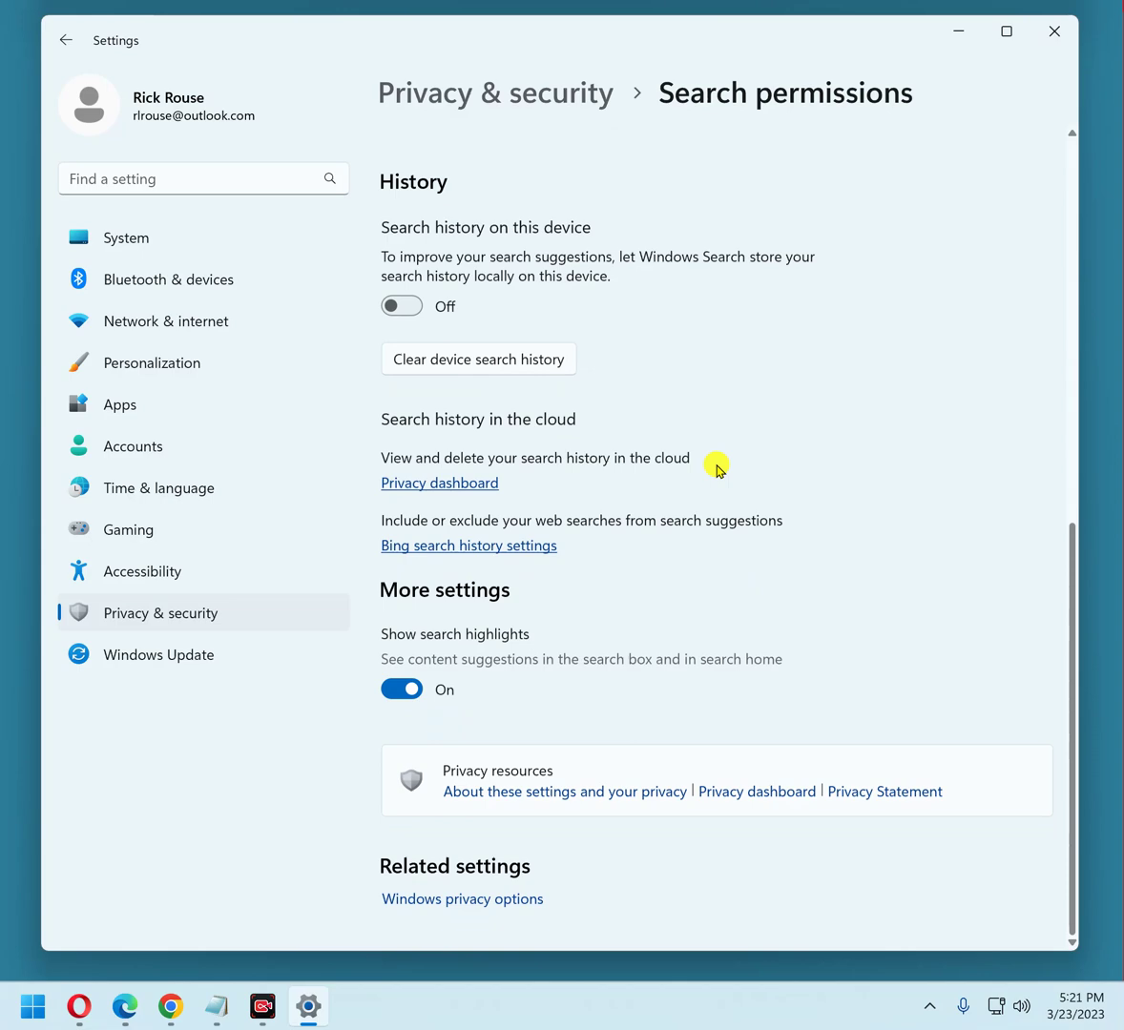
click(404, 689)
scroll(717, 563, up, 5)
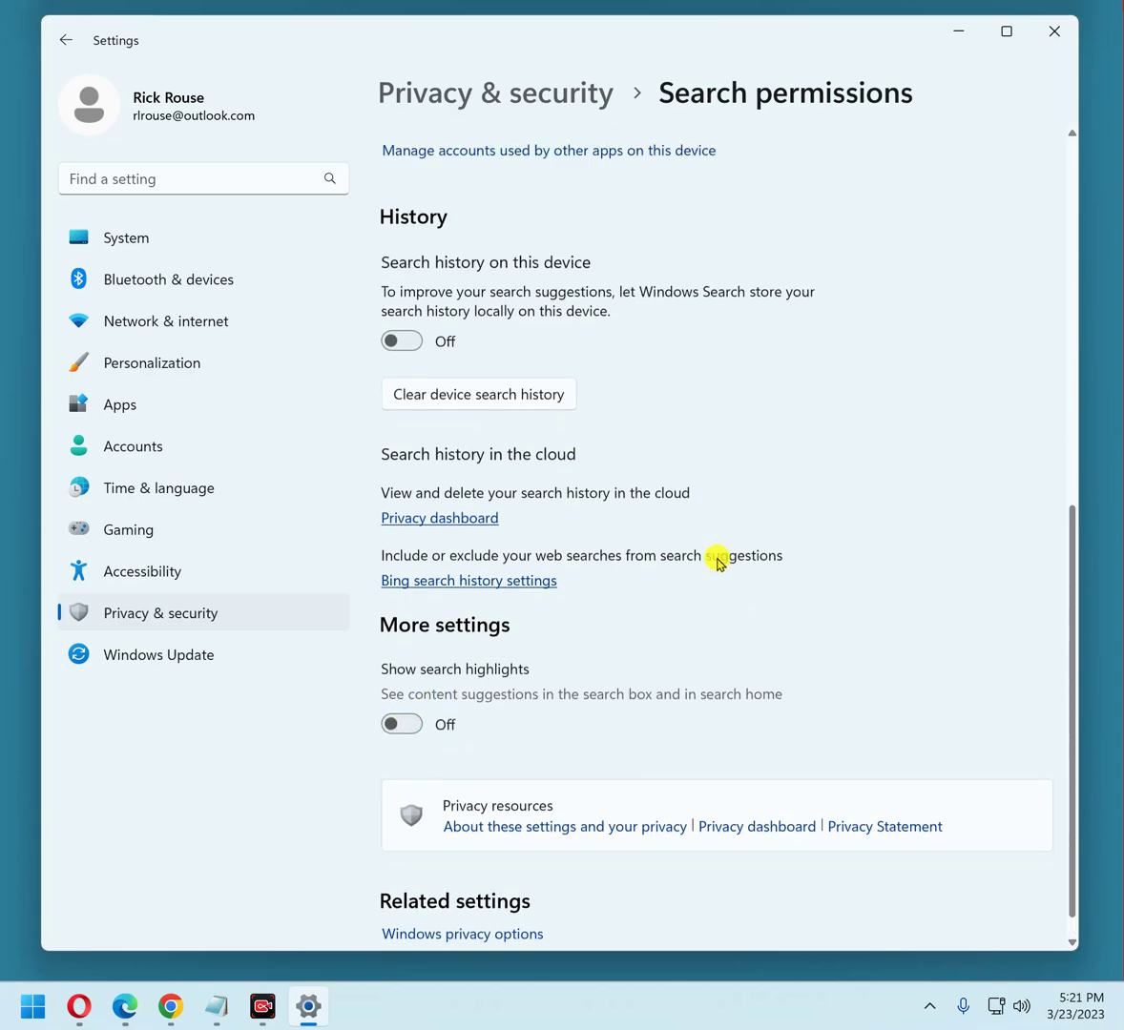
scroll(716, 557, up, 3)
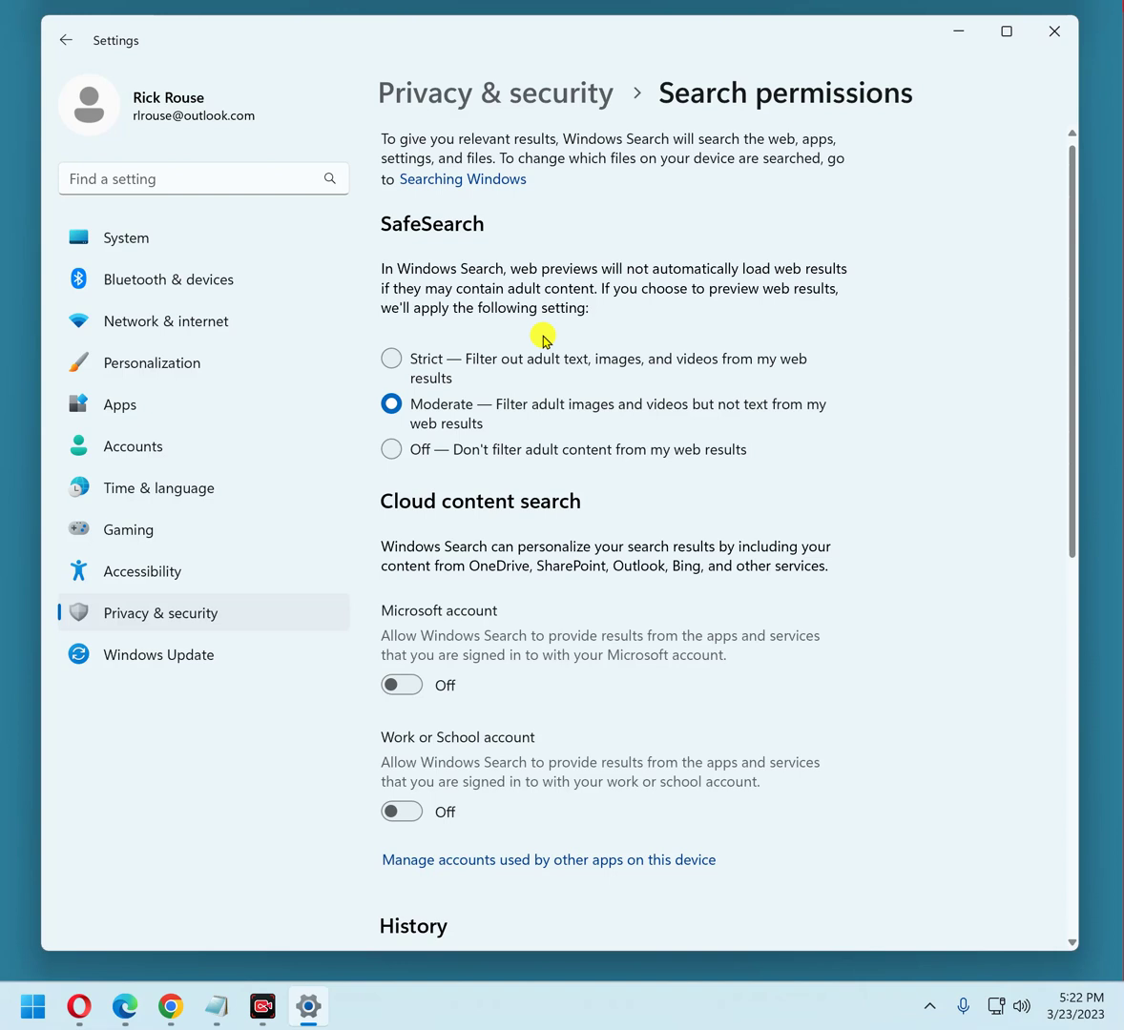
- Return to Privacy & security and scroll down to App permissions (Location, Camera, Microphone)
click(65, 40)
scroll(760, 467, down, 4)
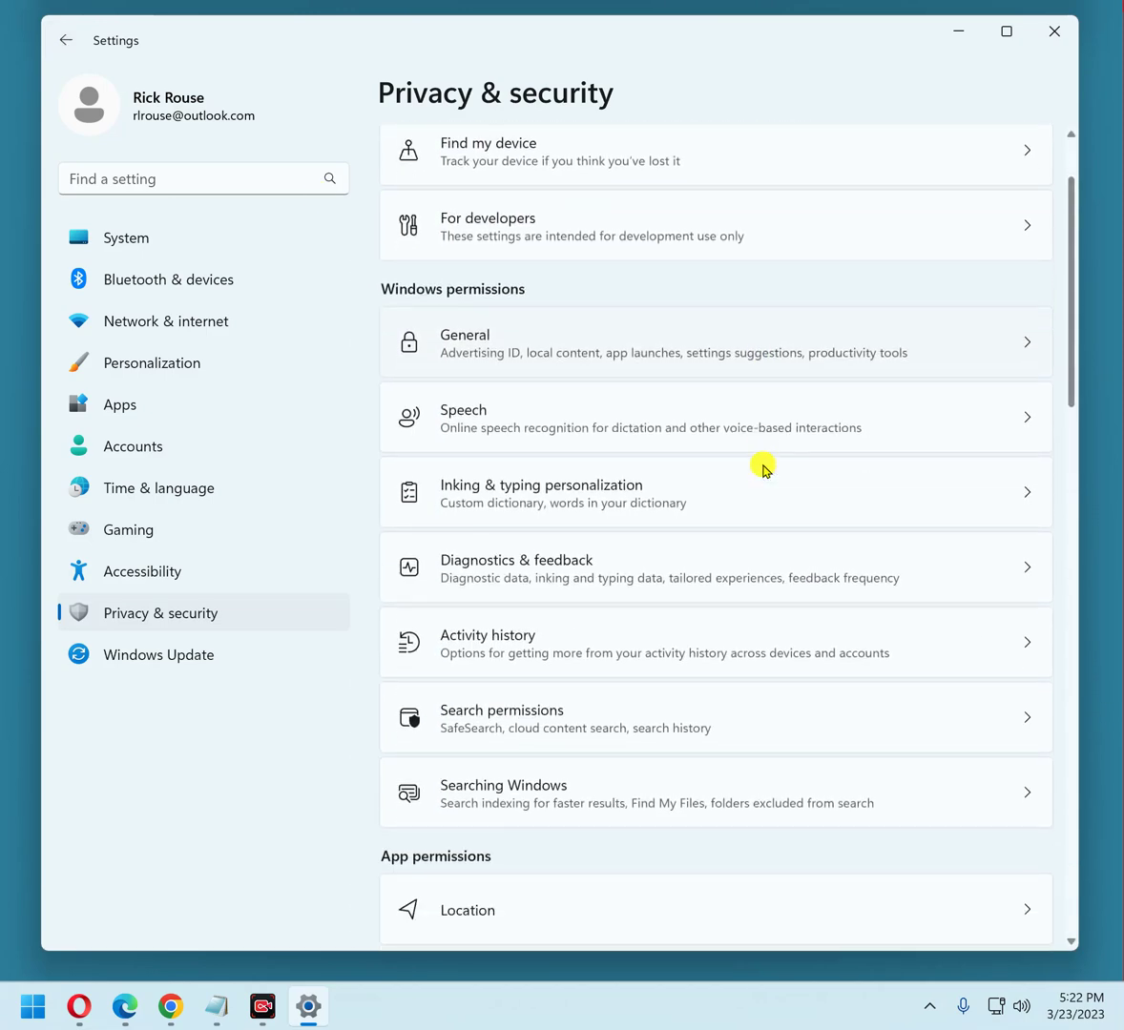
scroll(763, 469, down, 2)
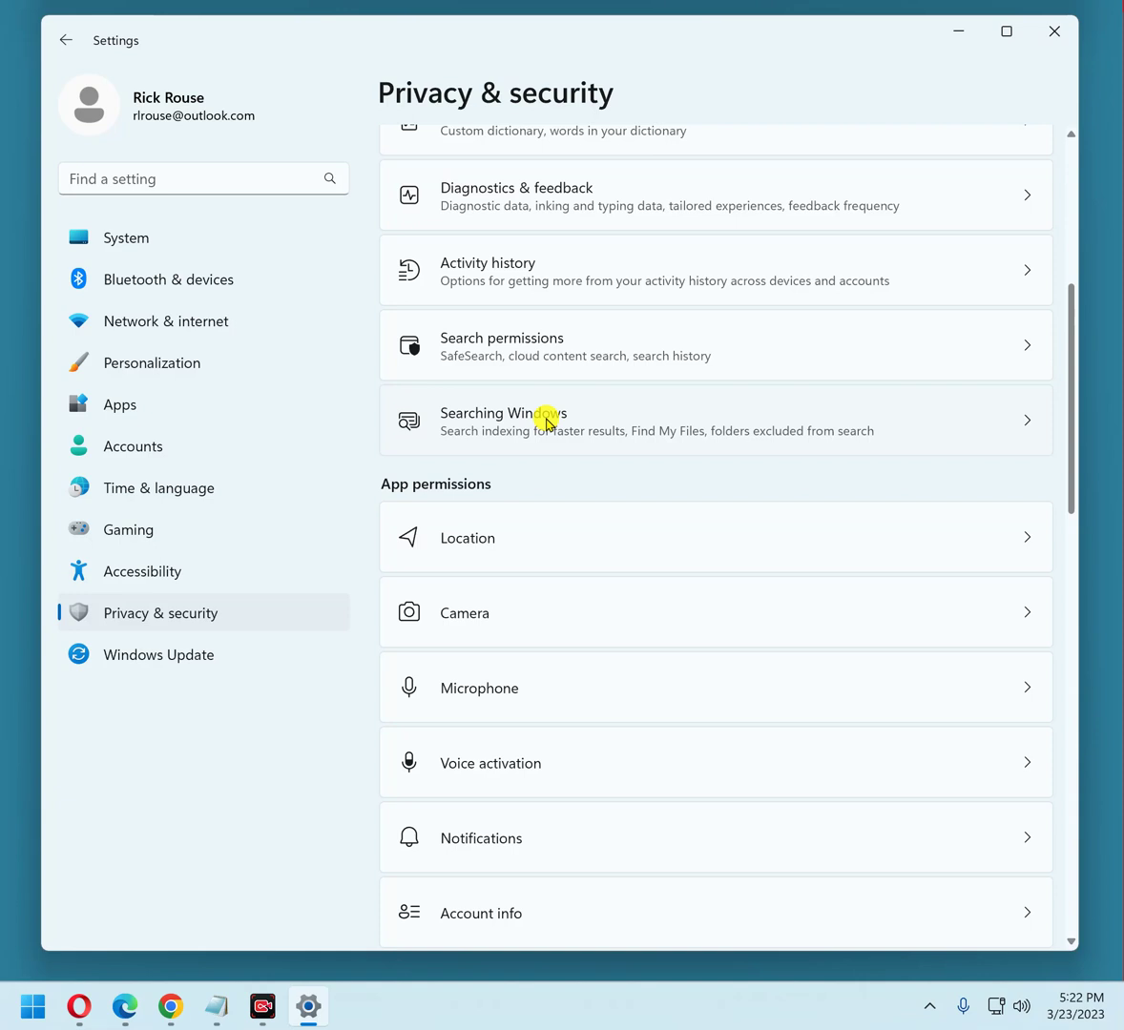
scroll(637, 462, down, 2)
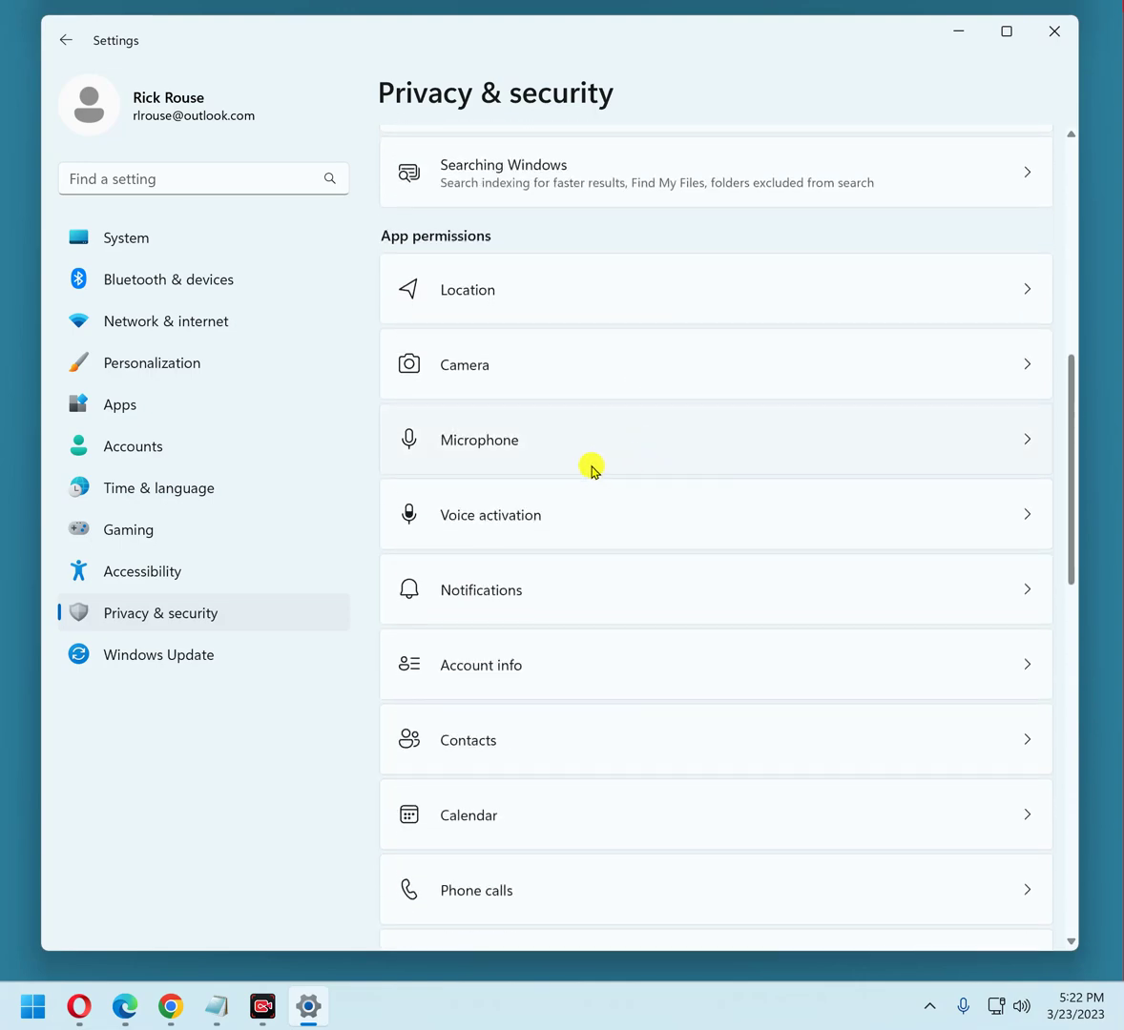
- Switch the Location services toggle Off on the Location privacy page
click(593, 294)
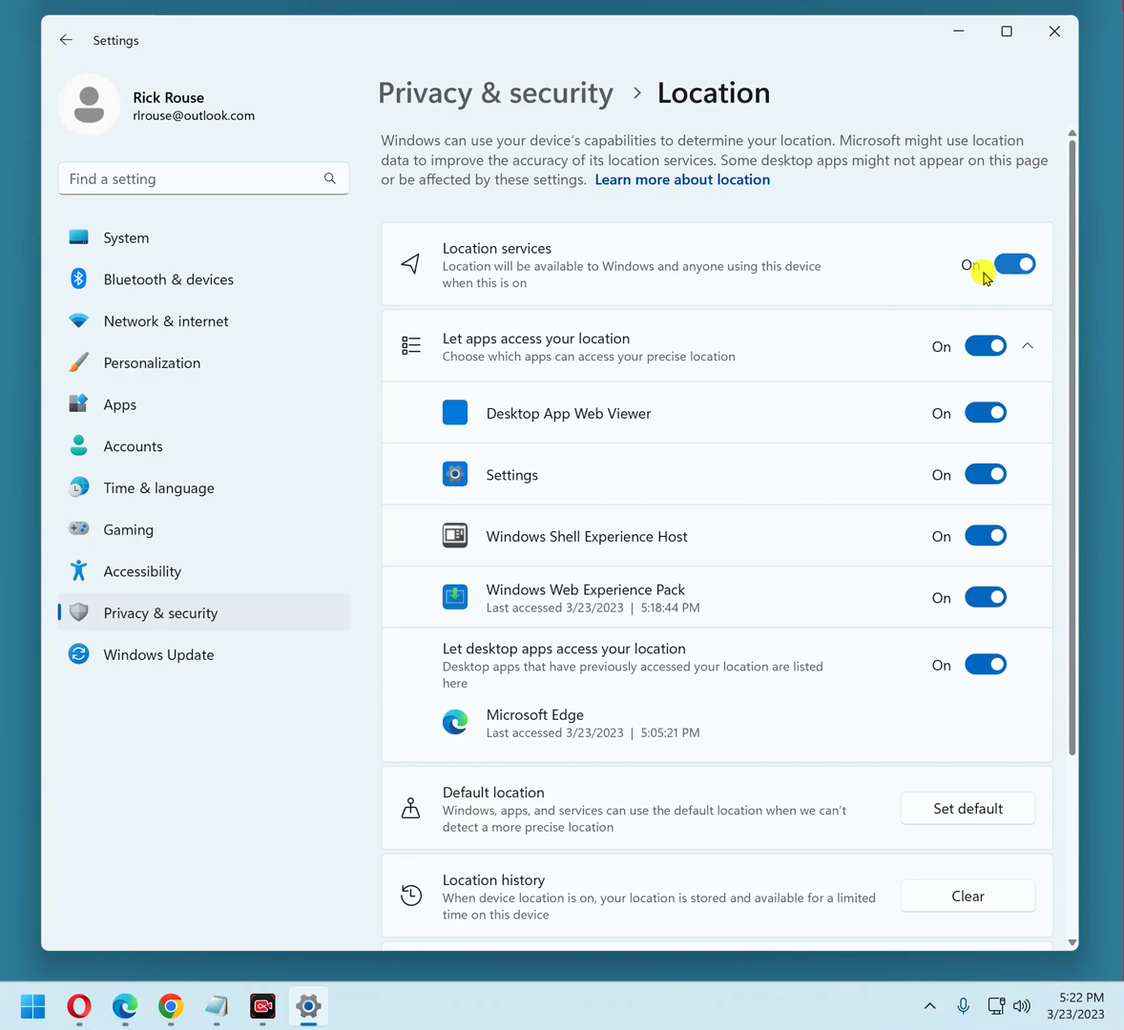
click(1011, 264)
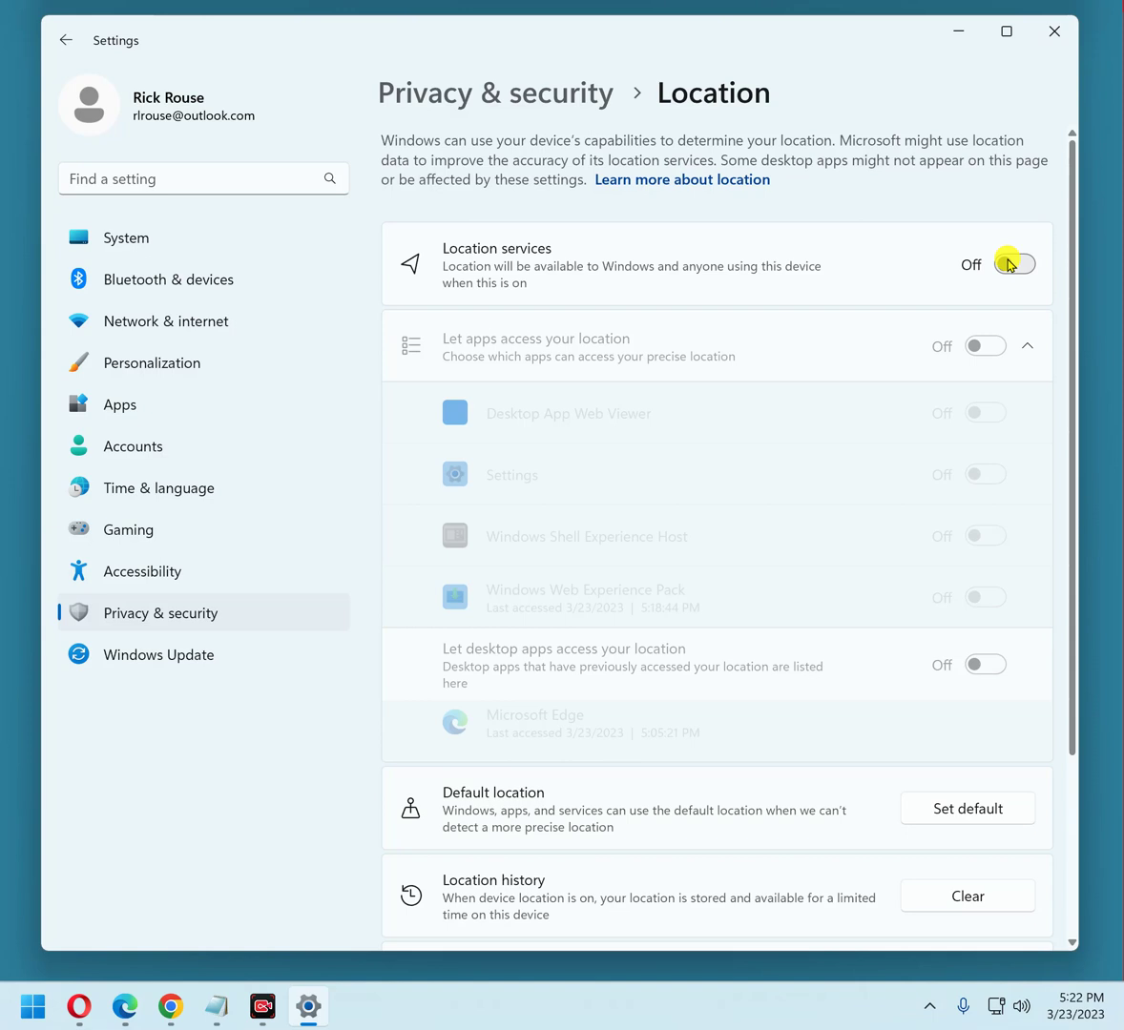
click(1009, 264)
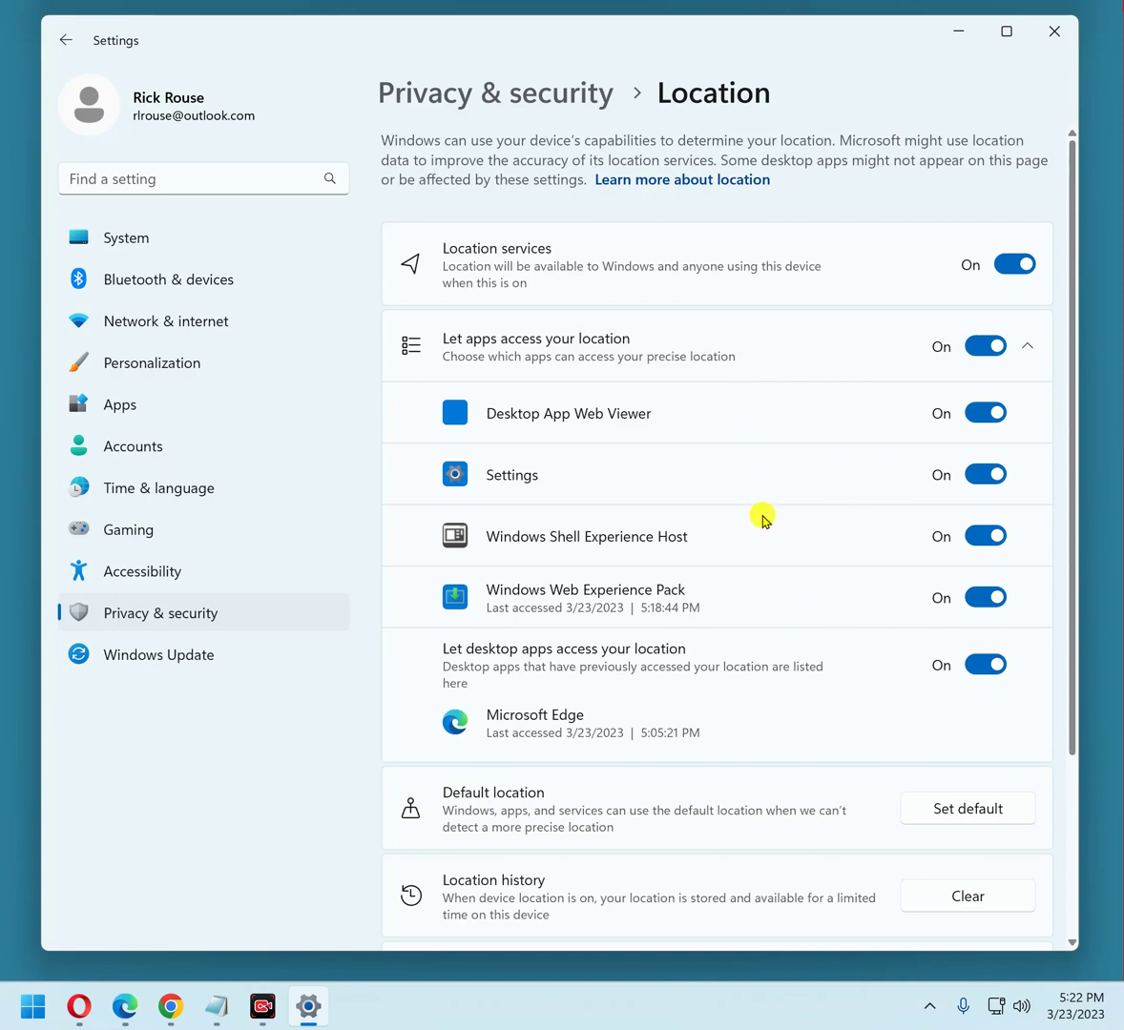
scroll(762, 515, down, 5)
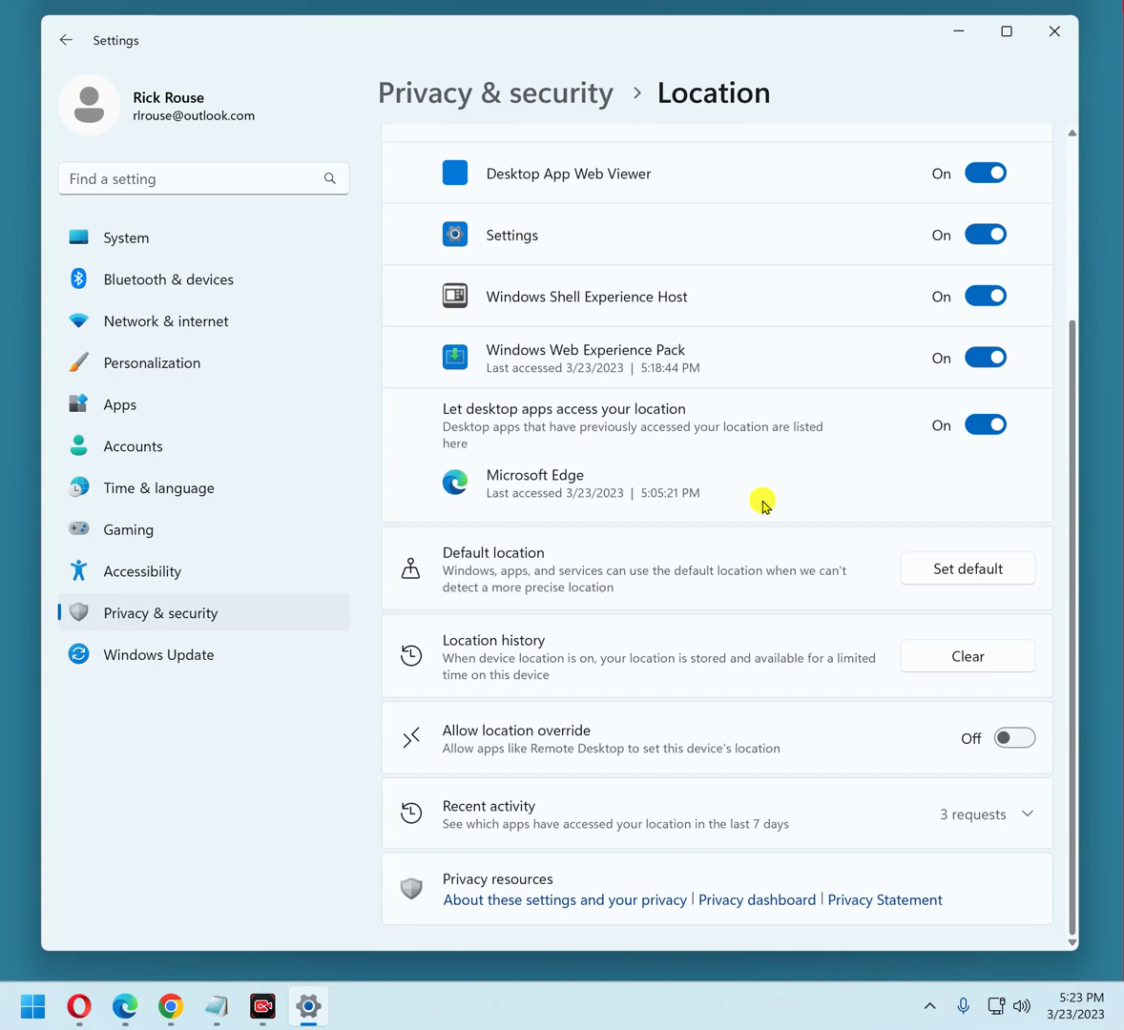
scroll(762, 503, up, 5)
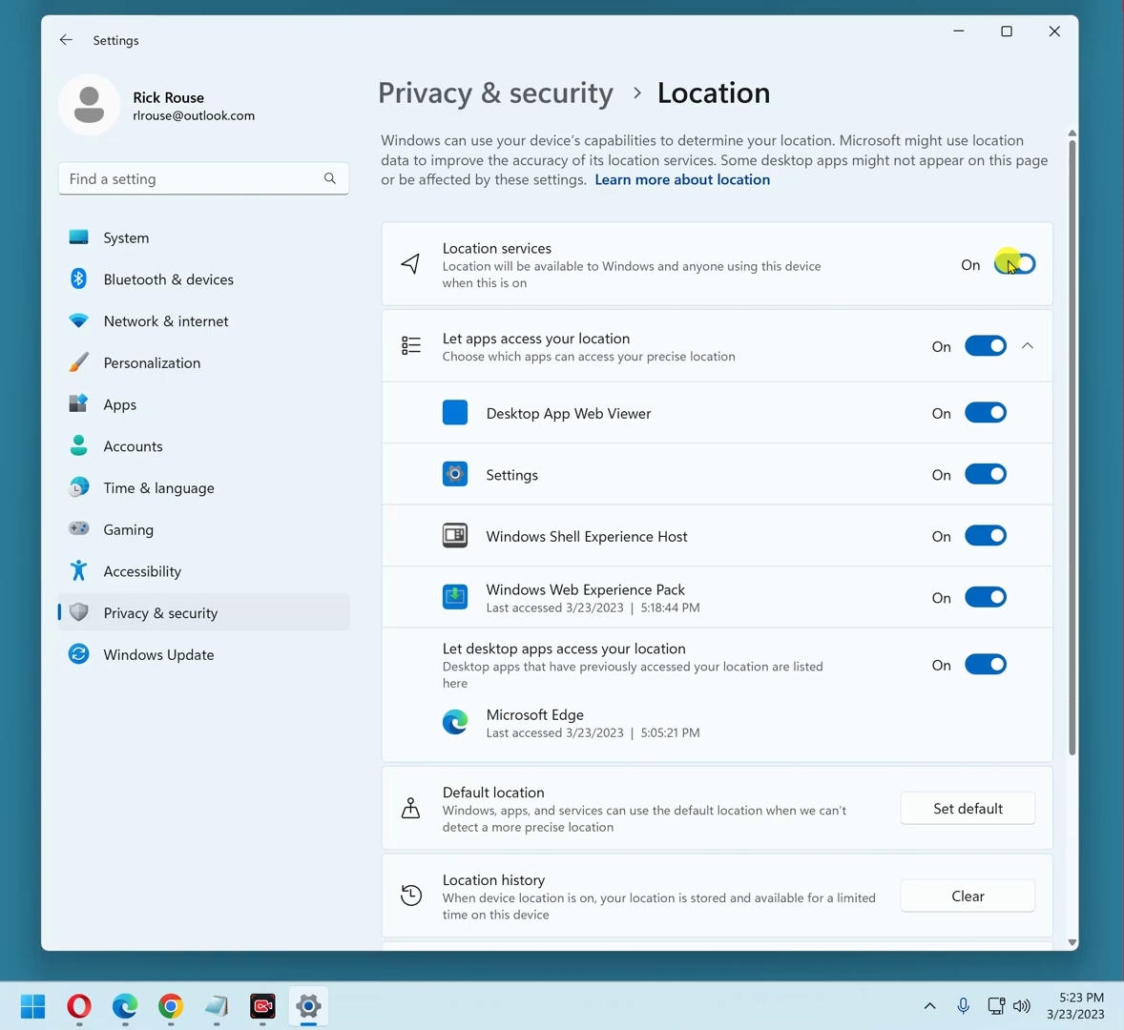
click(1009, 264)
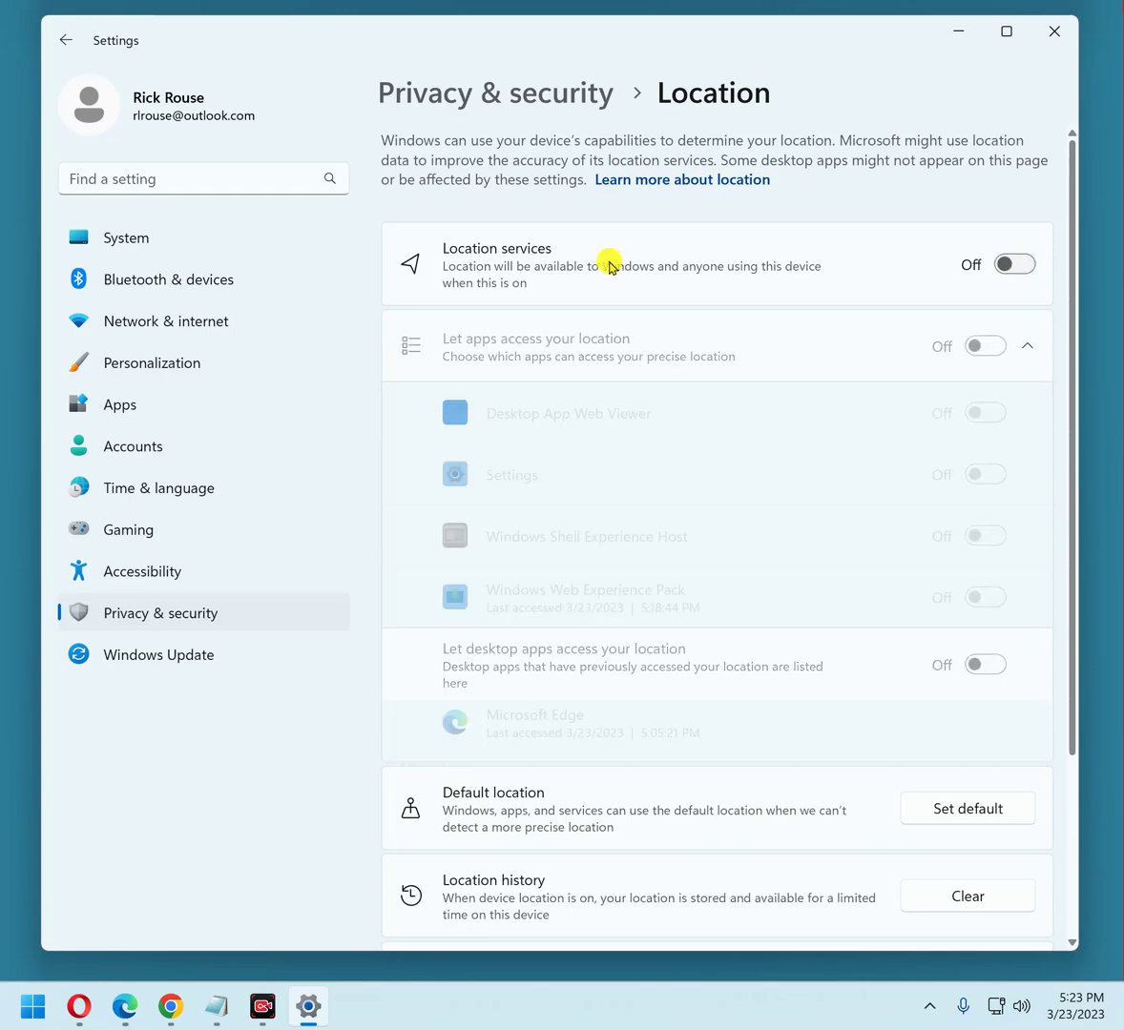
- Turn the Camera access toggle Off on the Camera privacy page
click(64, 42)
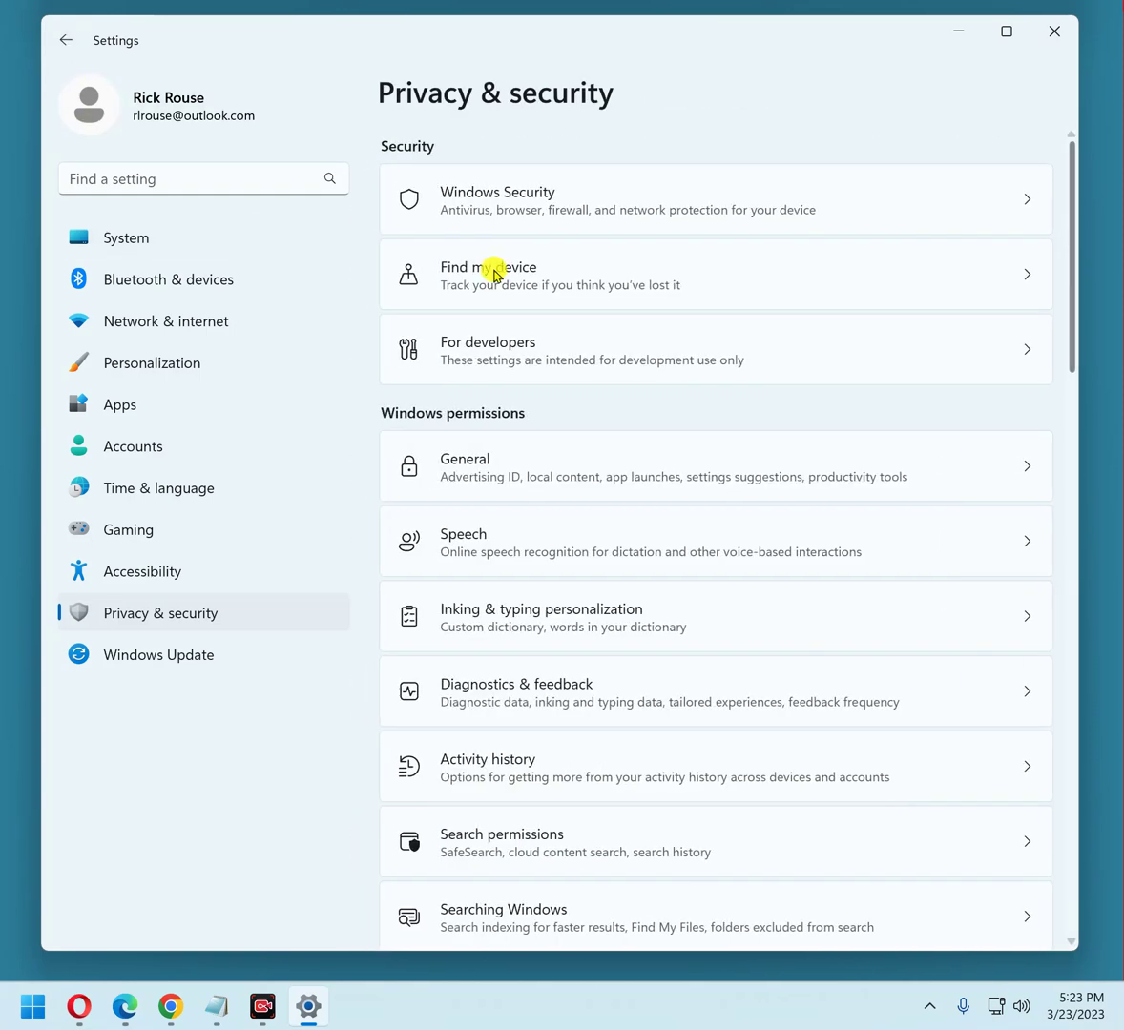
scroll(665, 385, down, 4)
scroll(665, 389, down, 4)
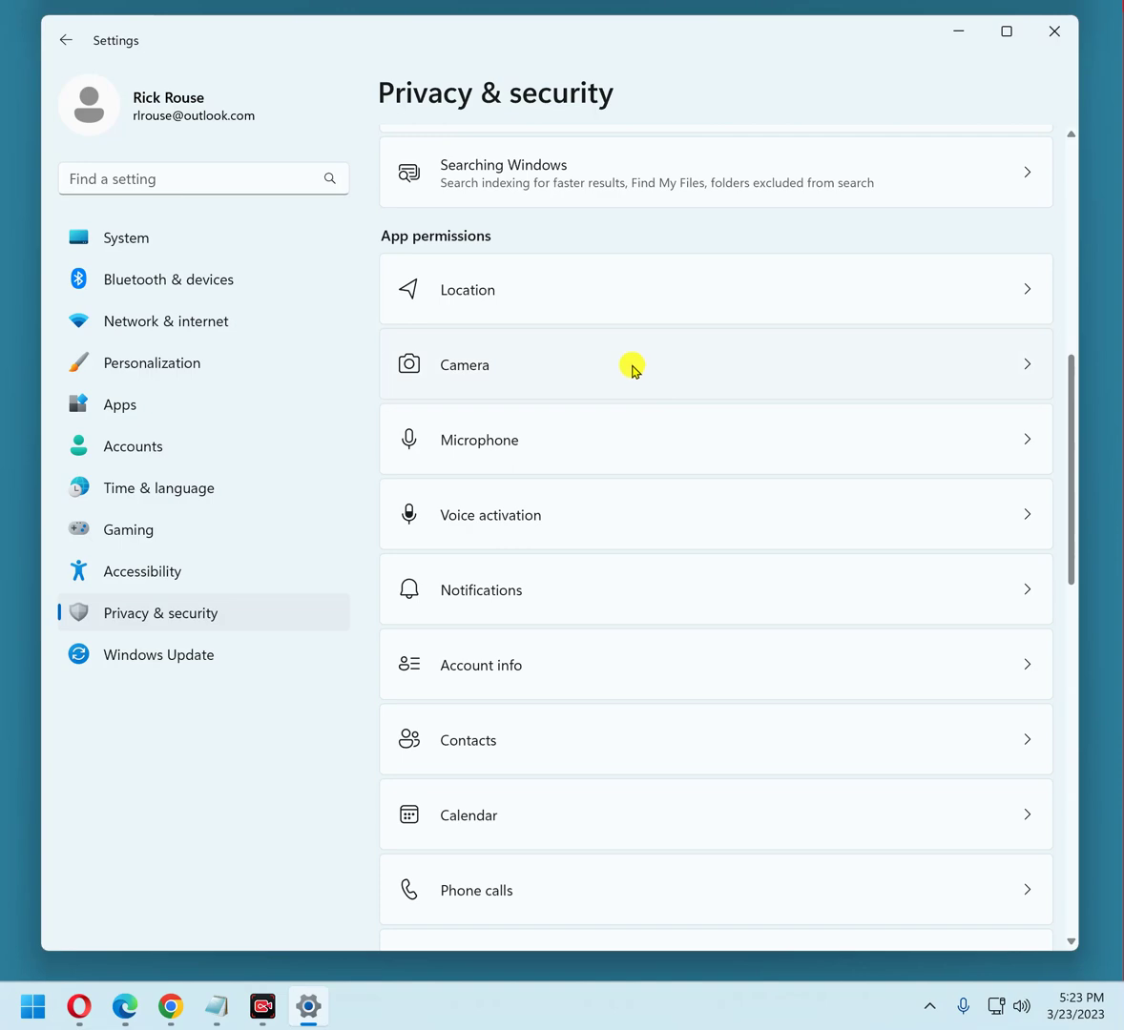
click(582, 366)
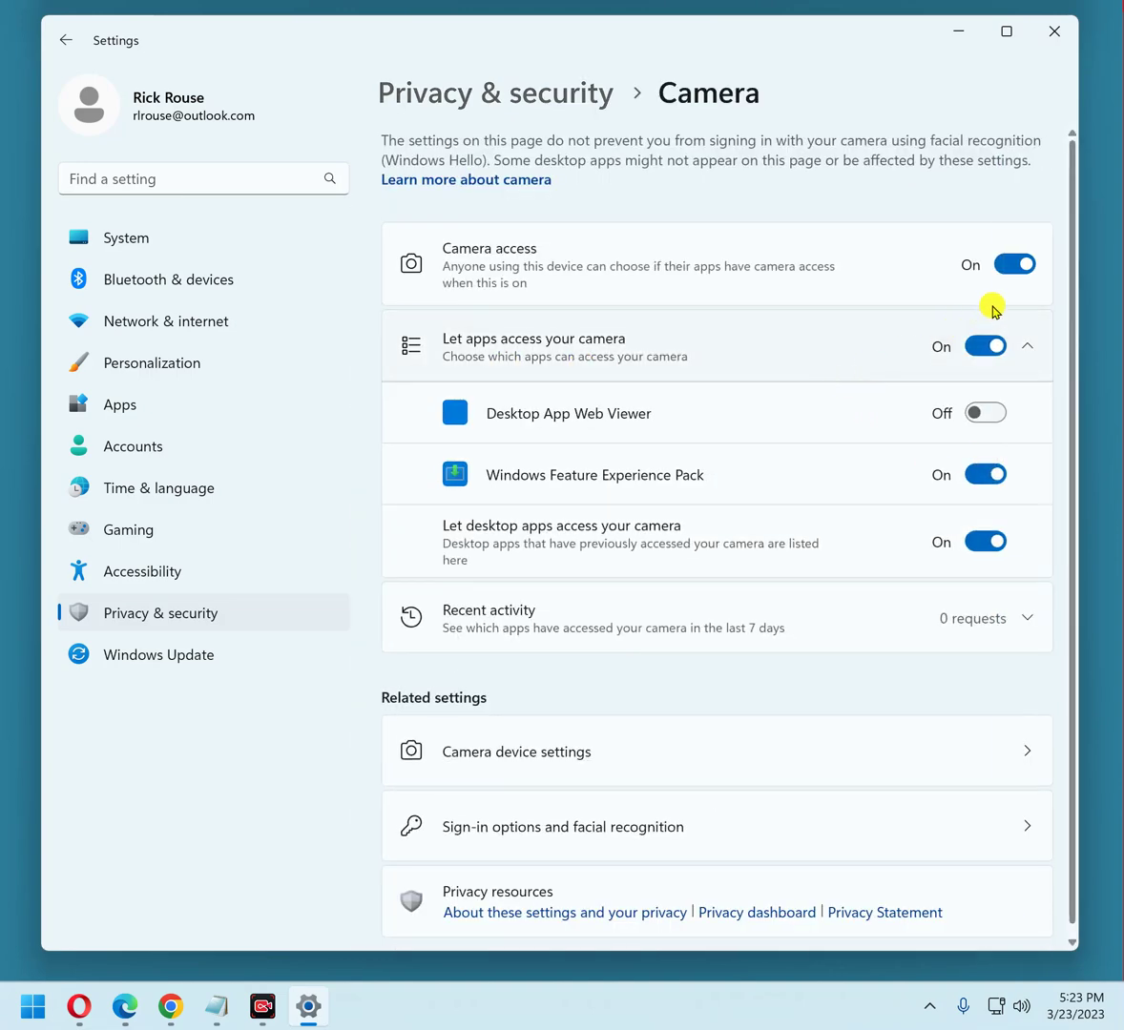
click(1017, 264)
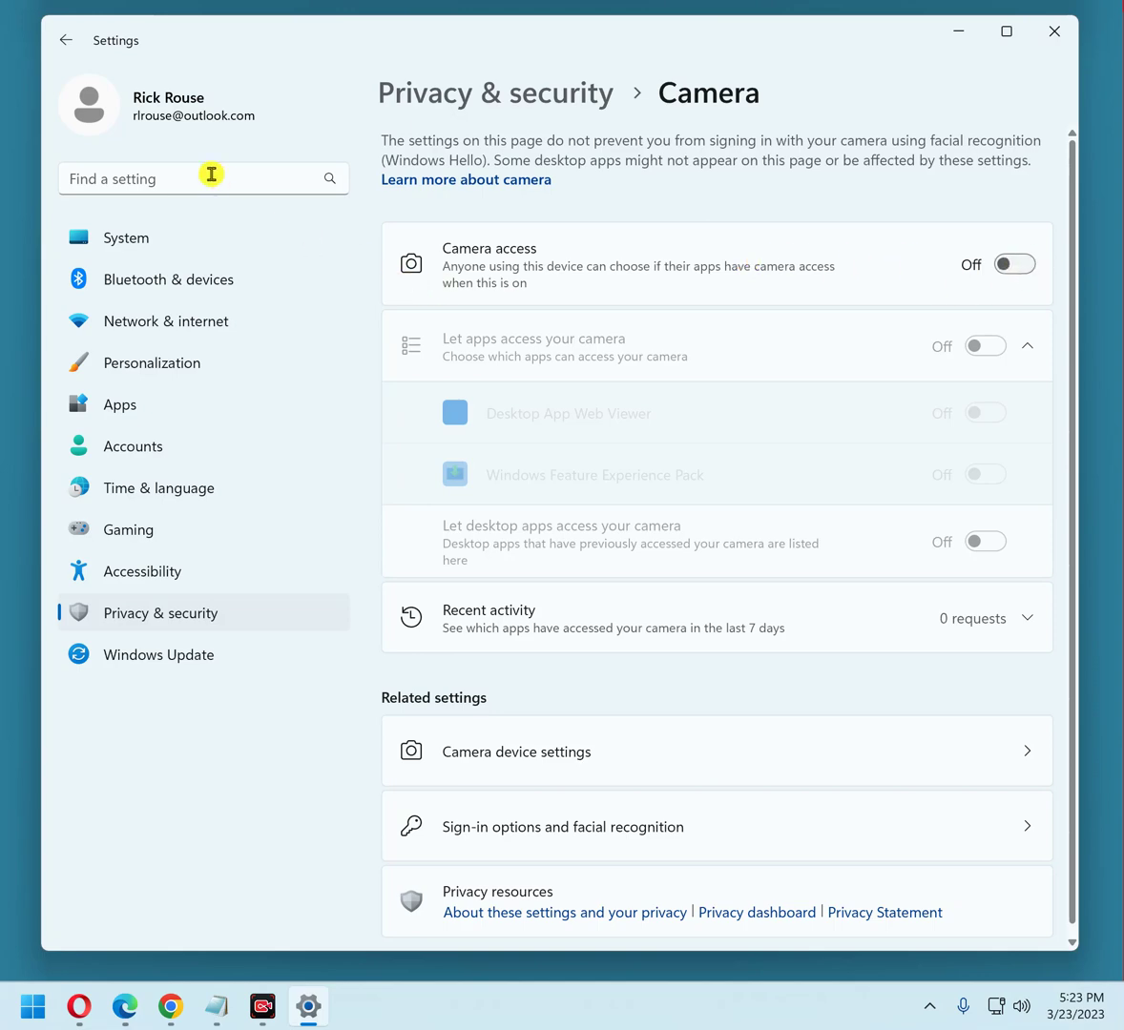
- Open the Microphone privacy page, leaving microphone and app access On
click(63, 38)
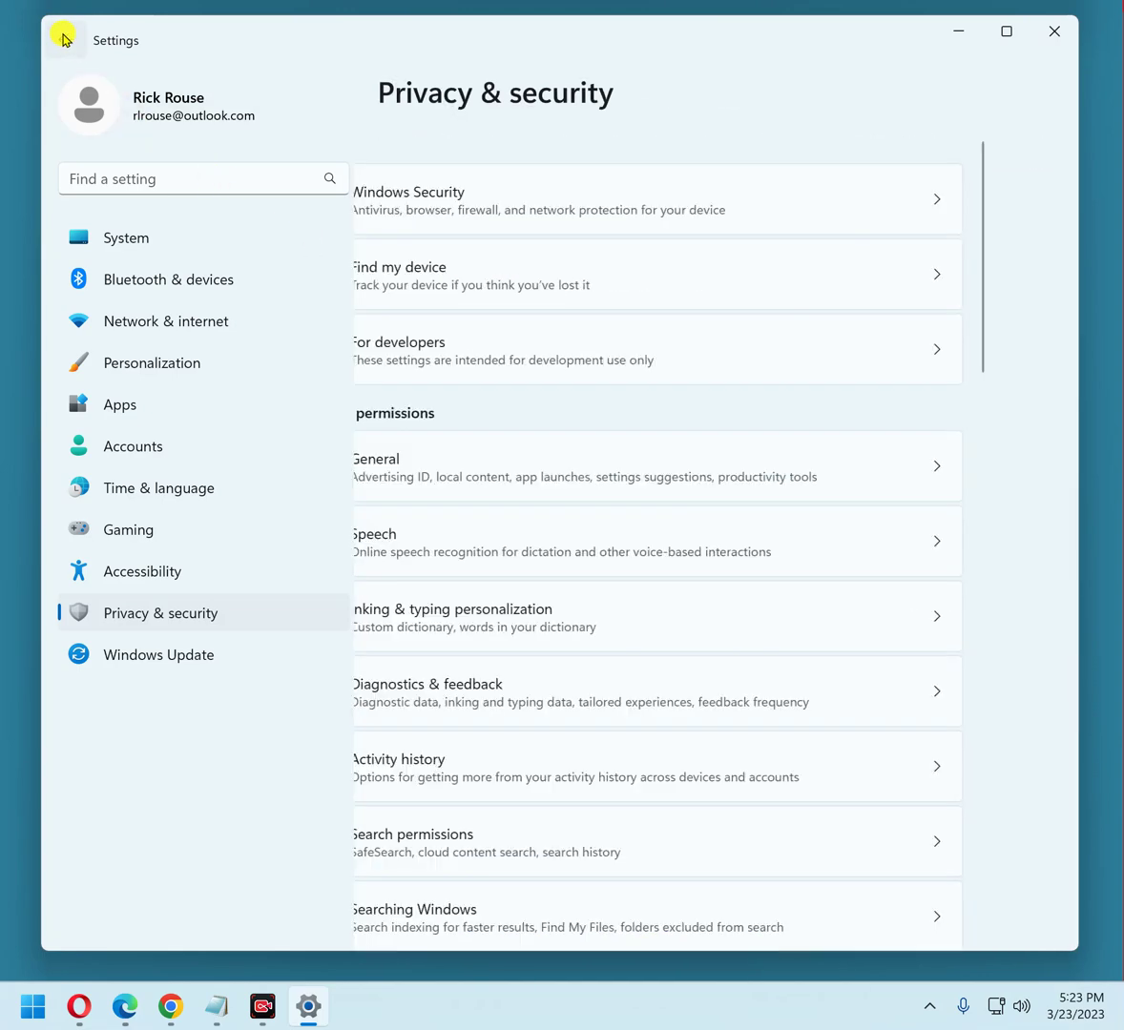
scroll(792, 549, down, 10)
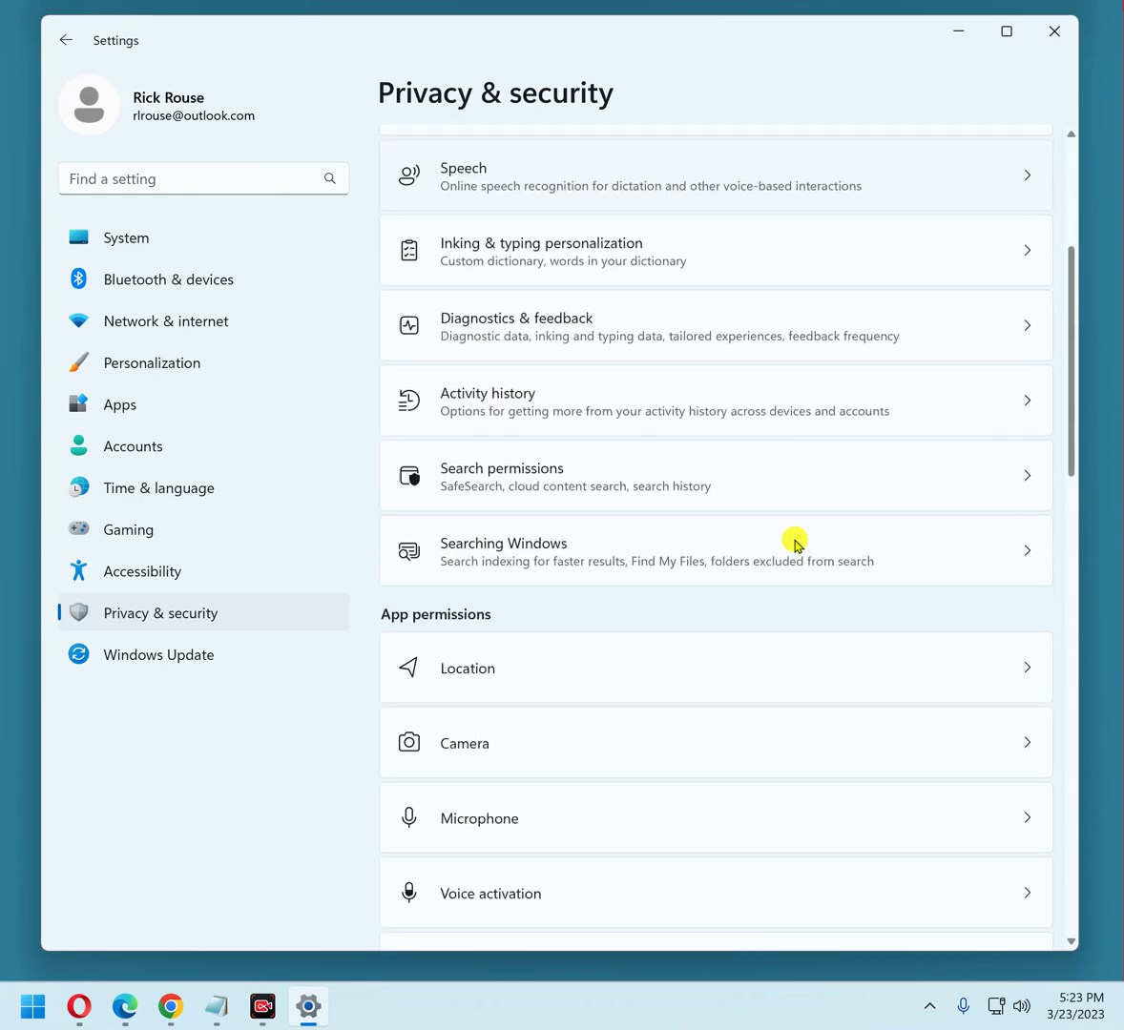
scroll(725, 429, up, 2)
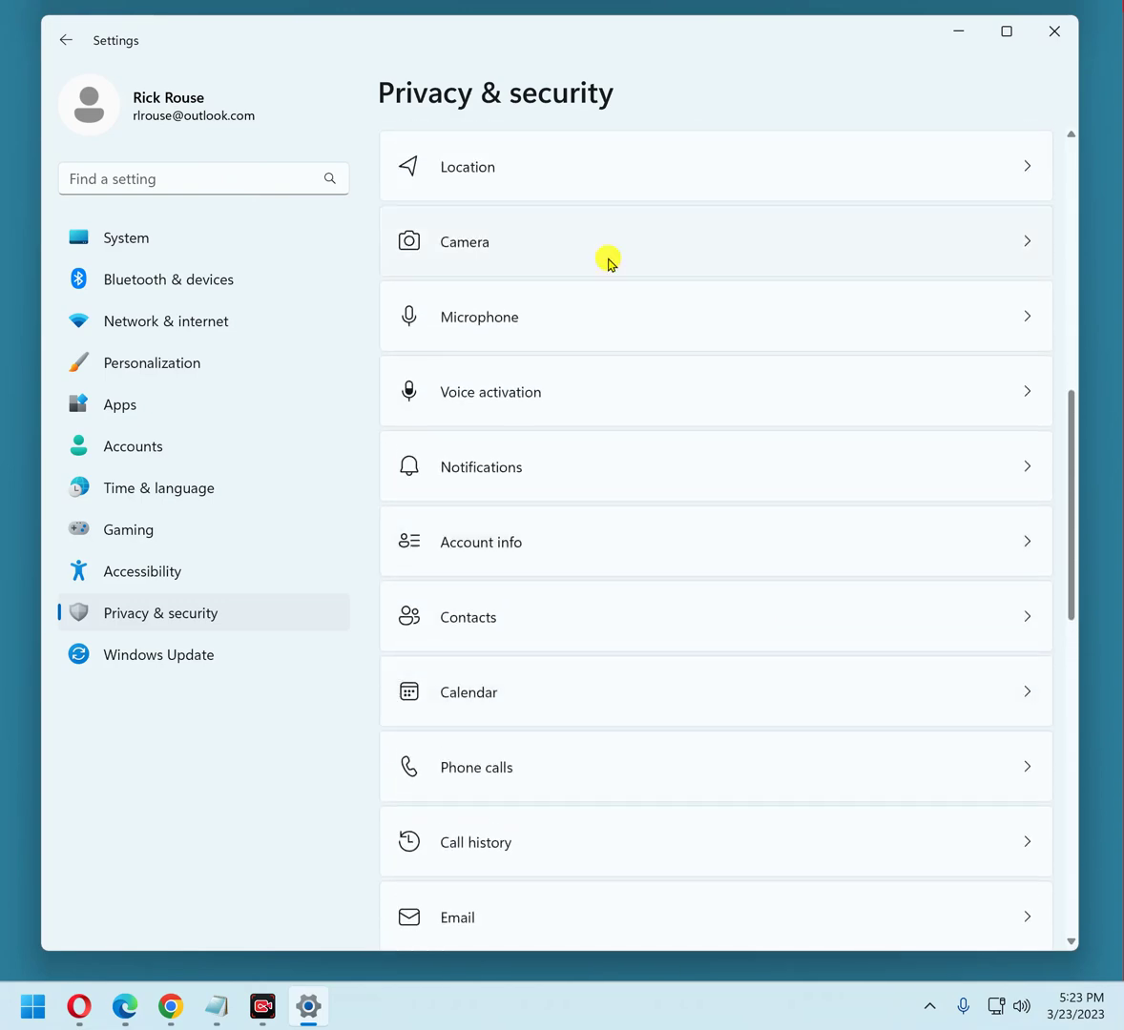
click(633, 313)
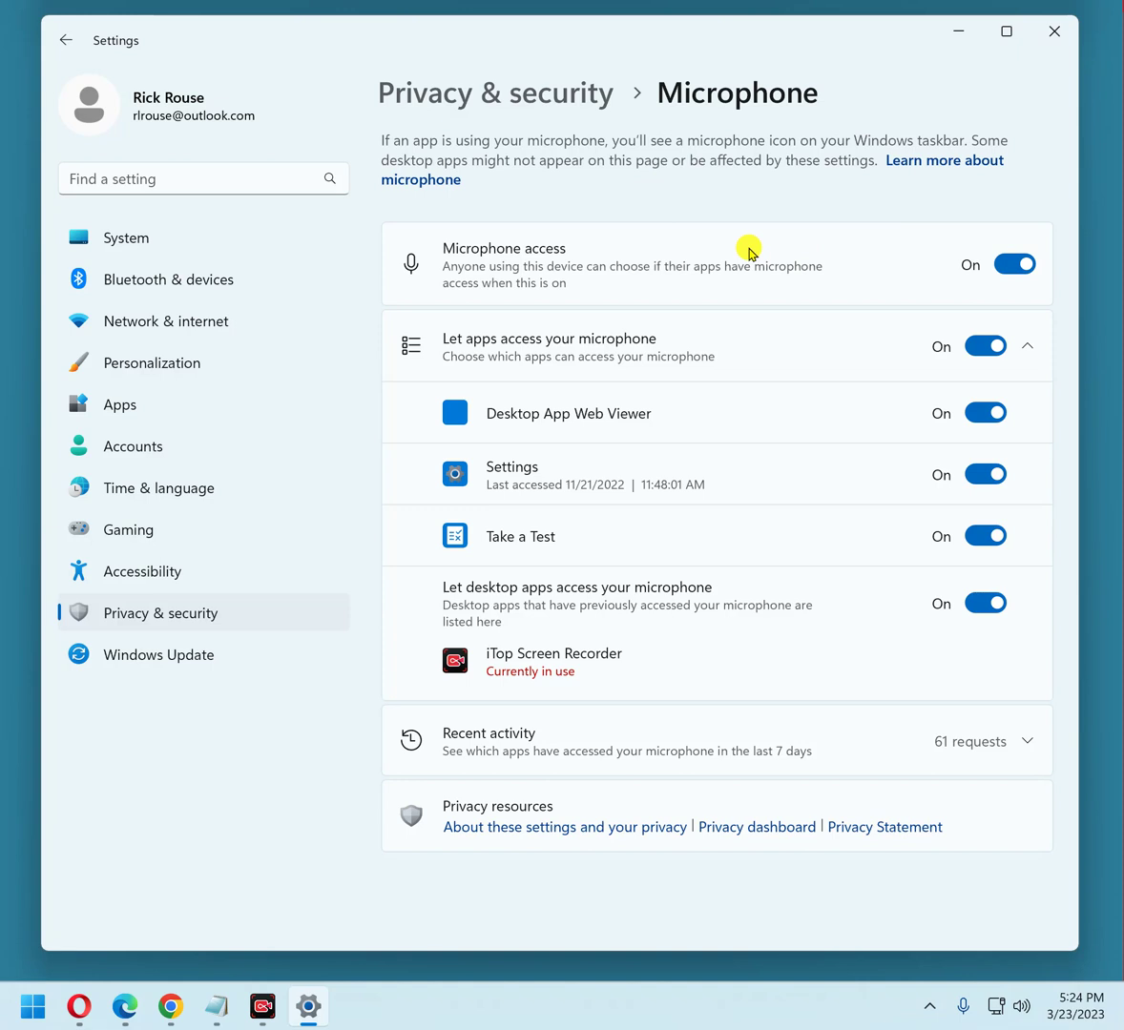
click(68, 43)
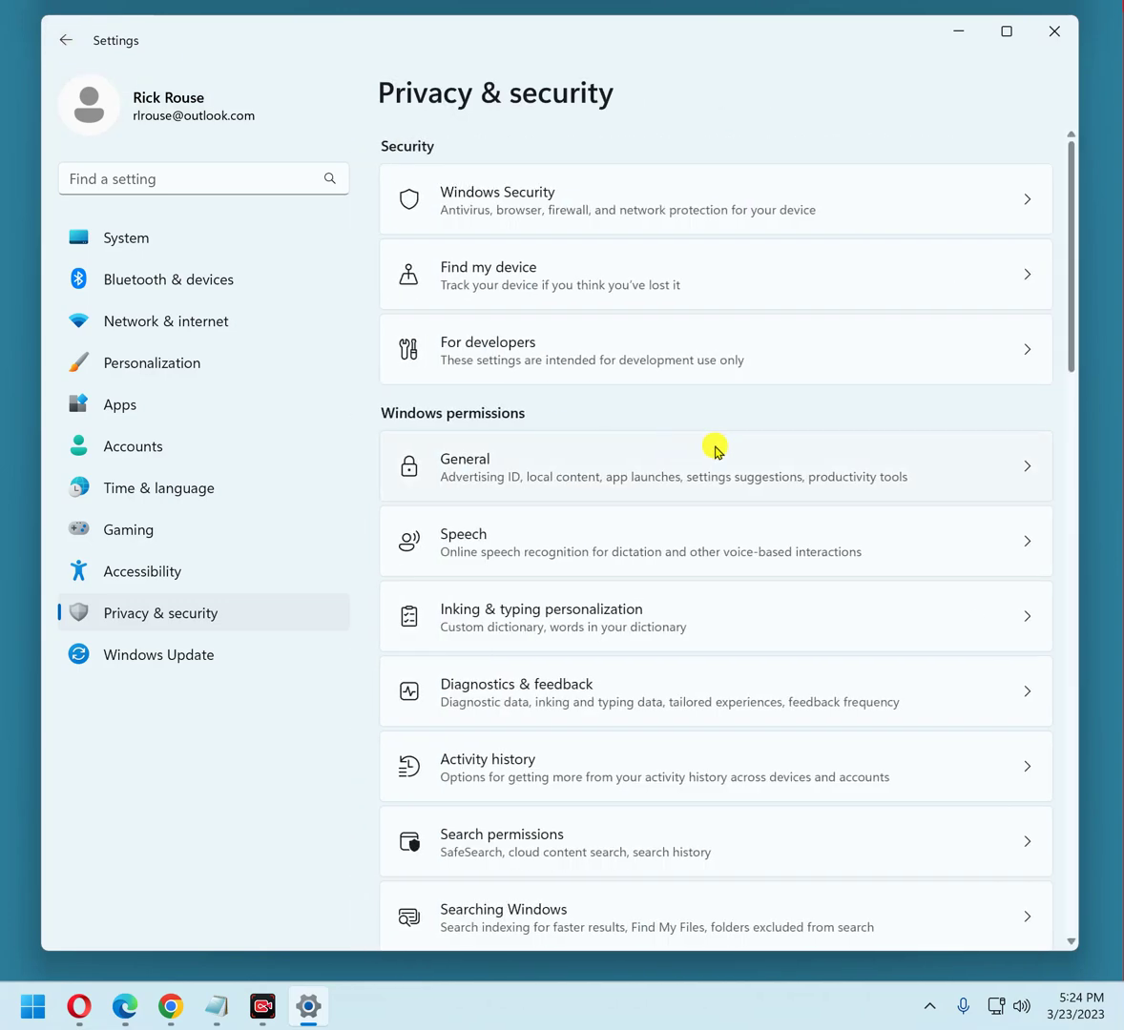
scroll(718, 440, down, 2)
scroll(721, 439, down, 6)
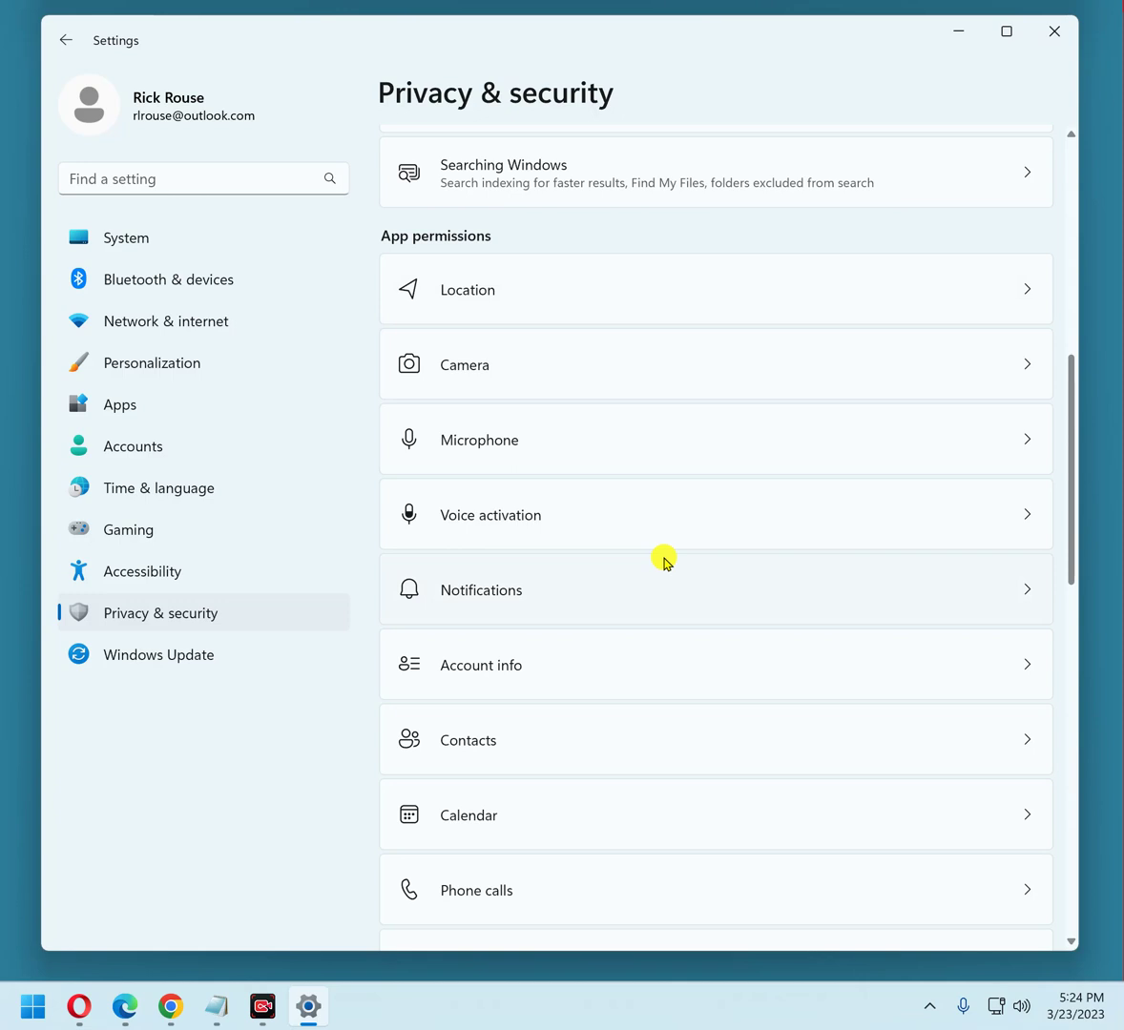
scroll(665, 560, down, 3)
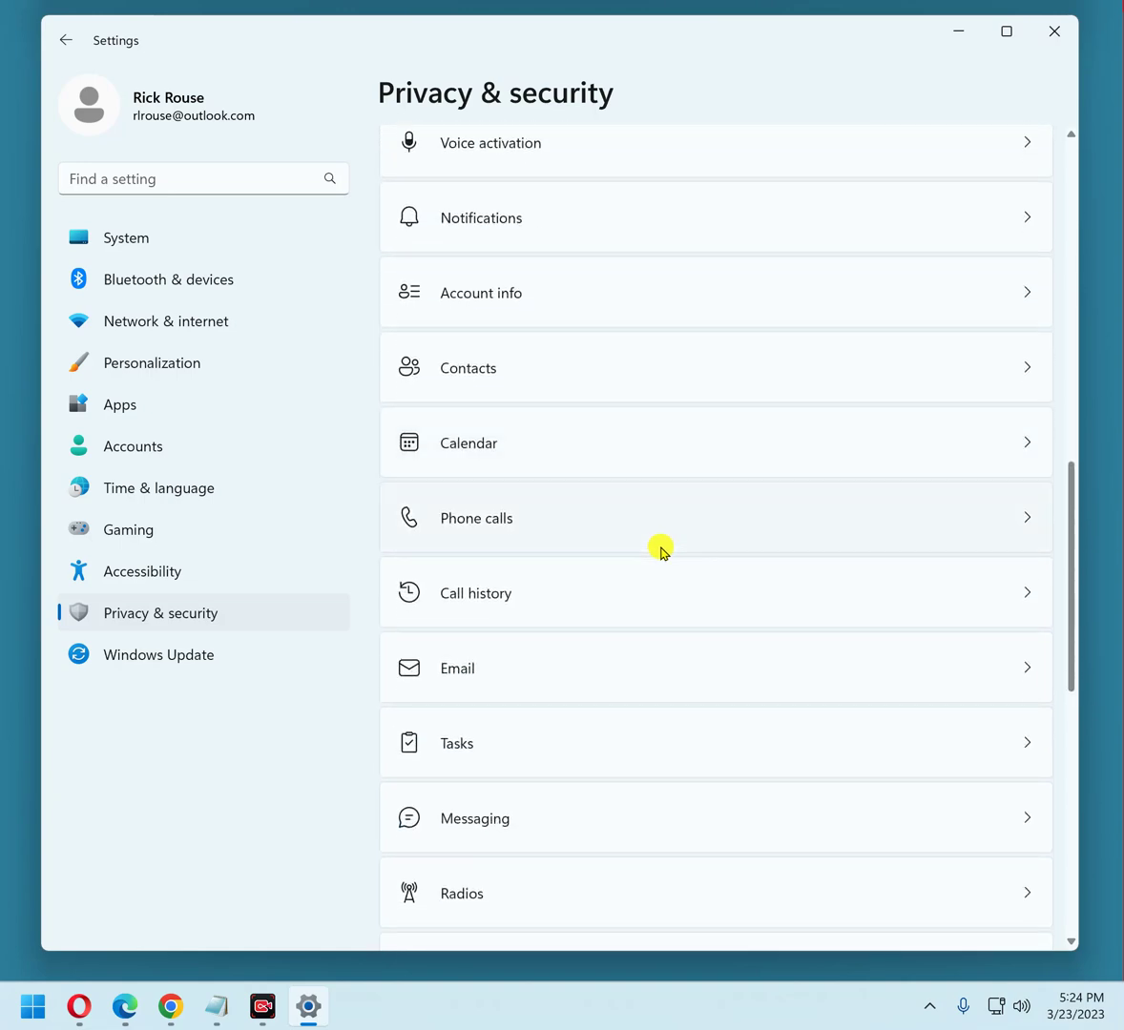
scroll(648, 553, up, 10)
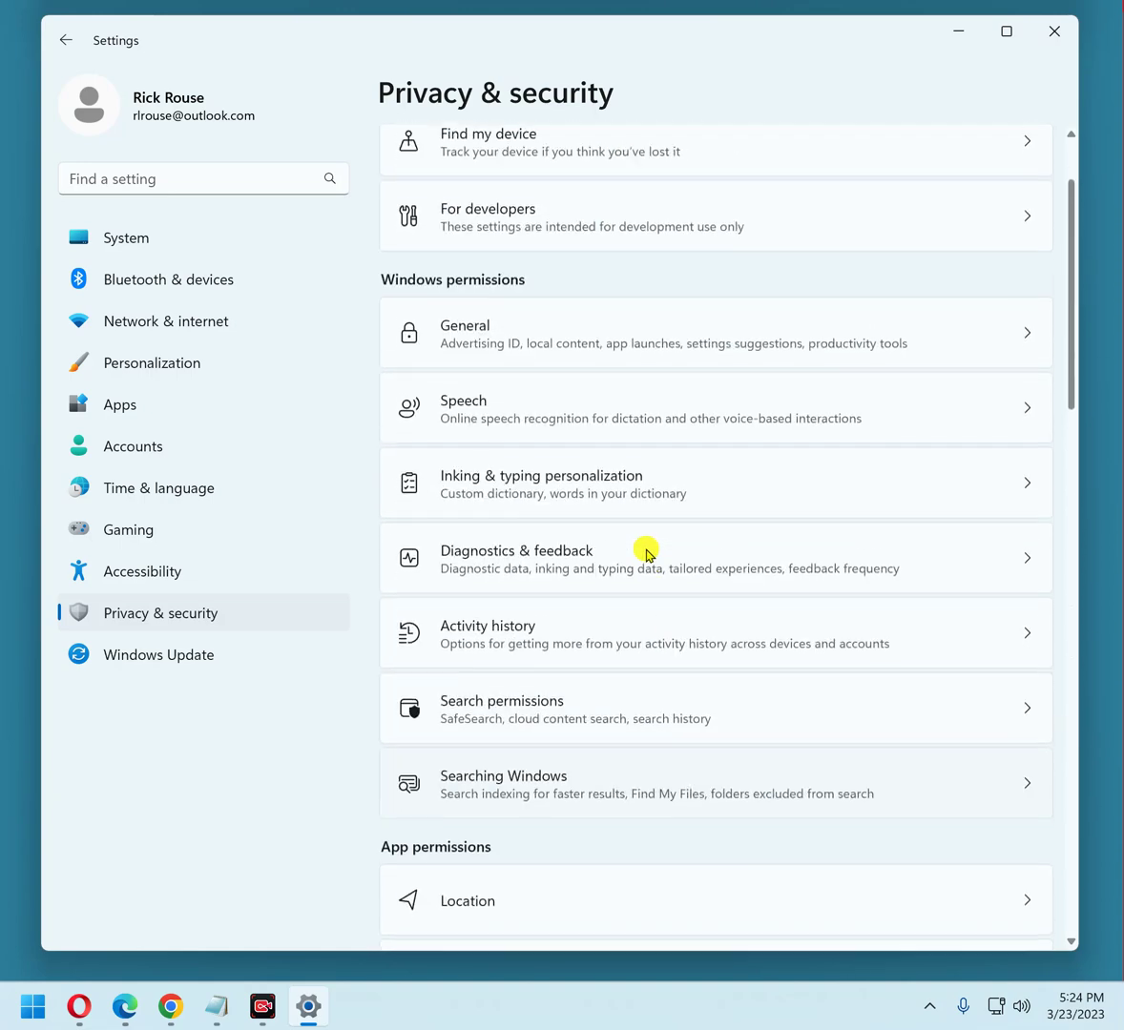